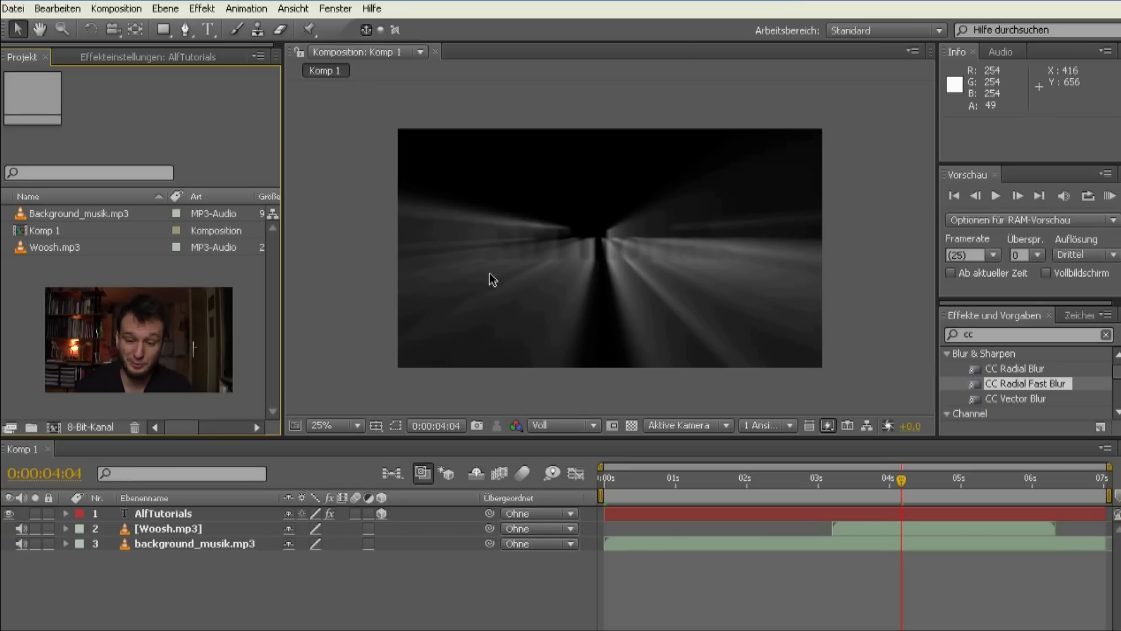
Scrub the timeline from 3:09 to 4:15 to review the sharp text and blur burst
click(844, 482)
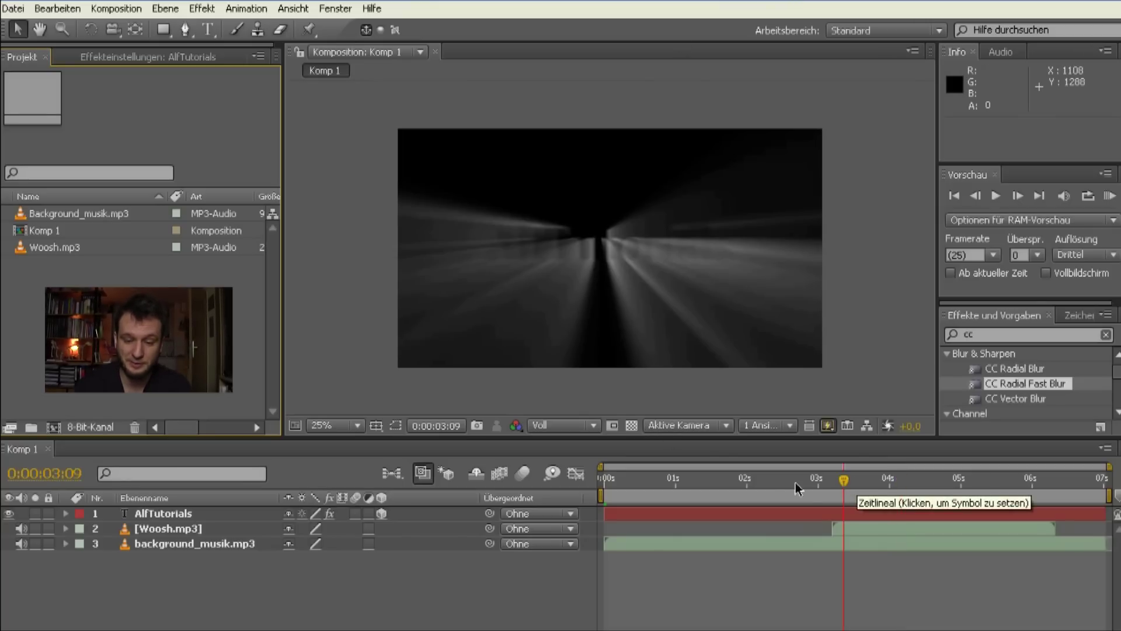
click(843, 482)
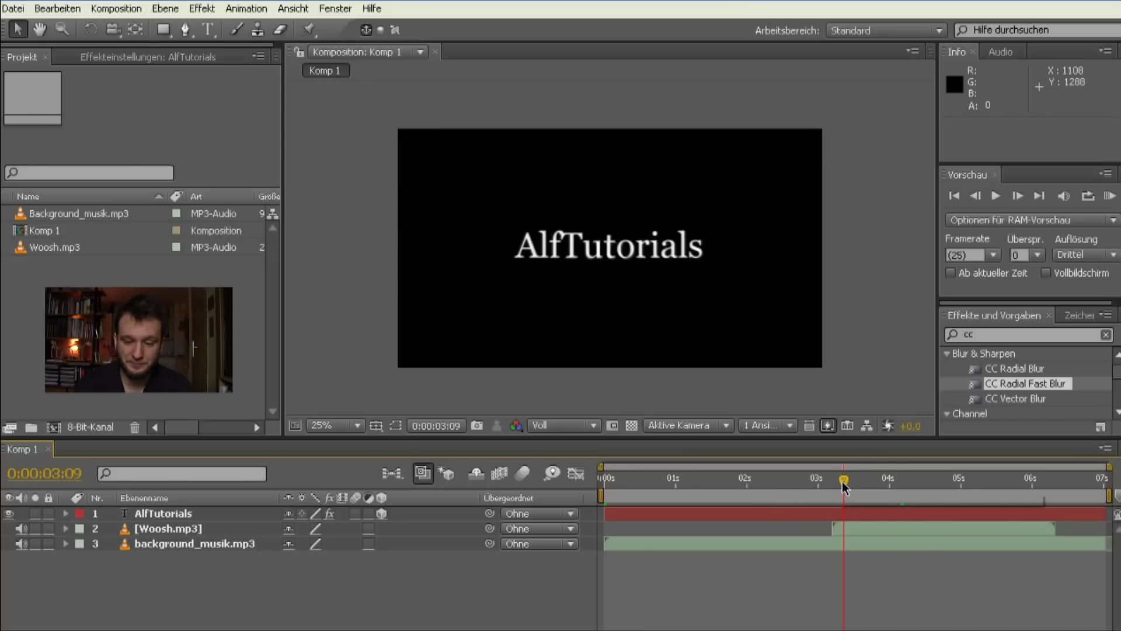
click(909, 481)
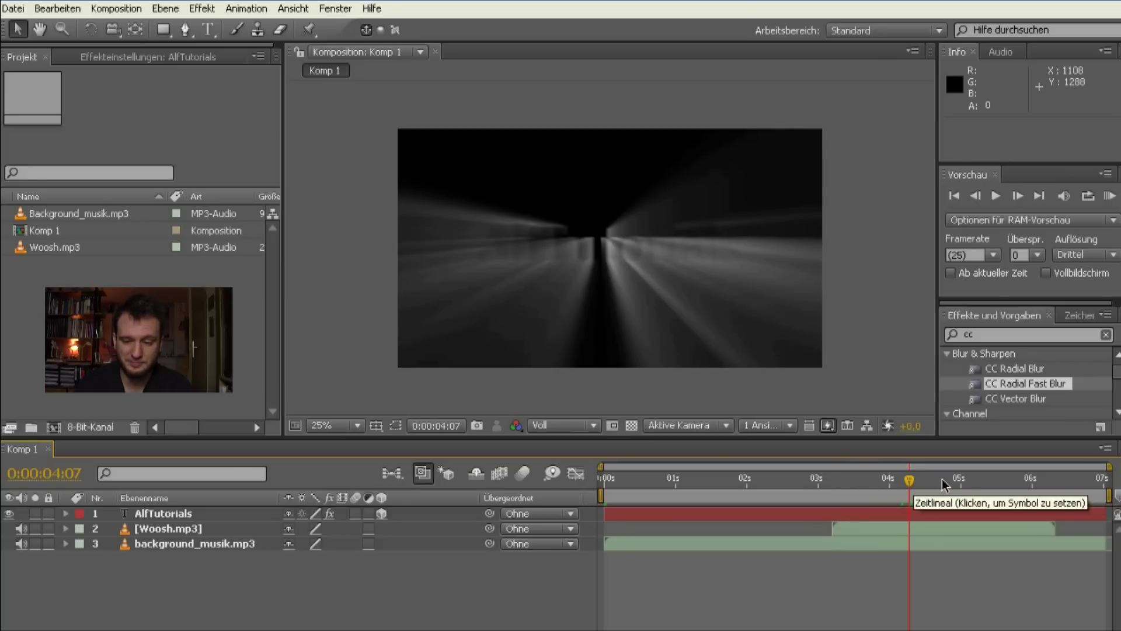
click(932, 485)
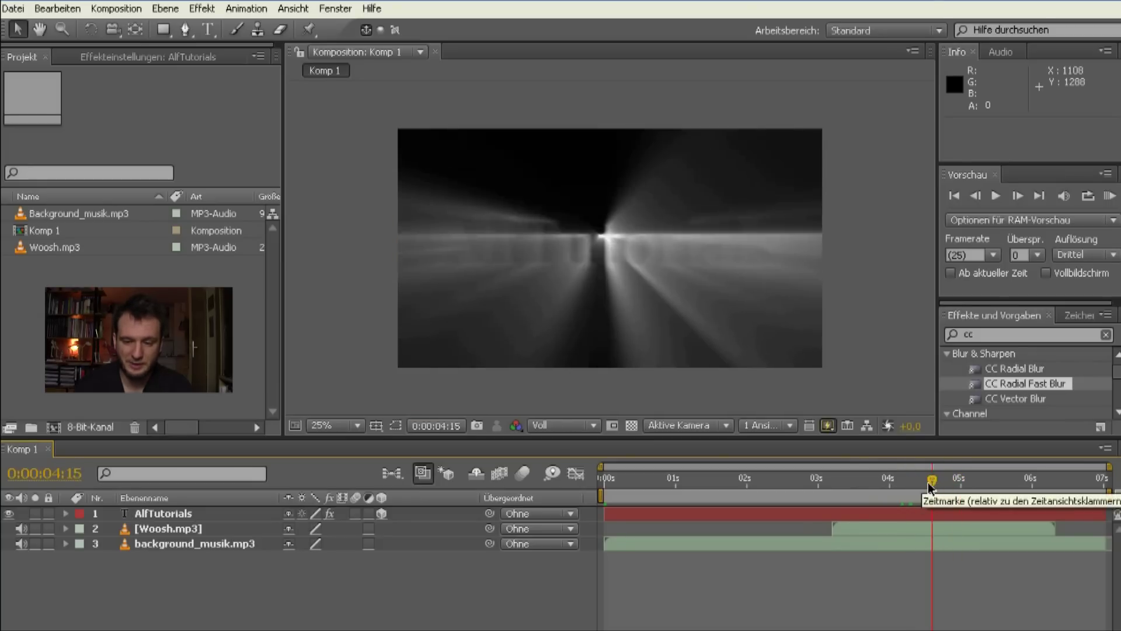
drag(930, 486, 914, 480)
Set the preview resolution to Drittel and scrub through the fly-in again
click(595, 426)
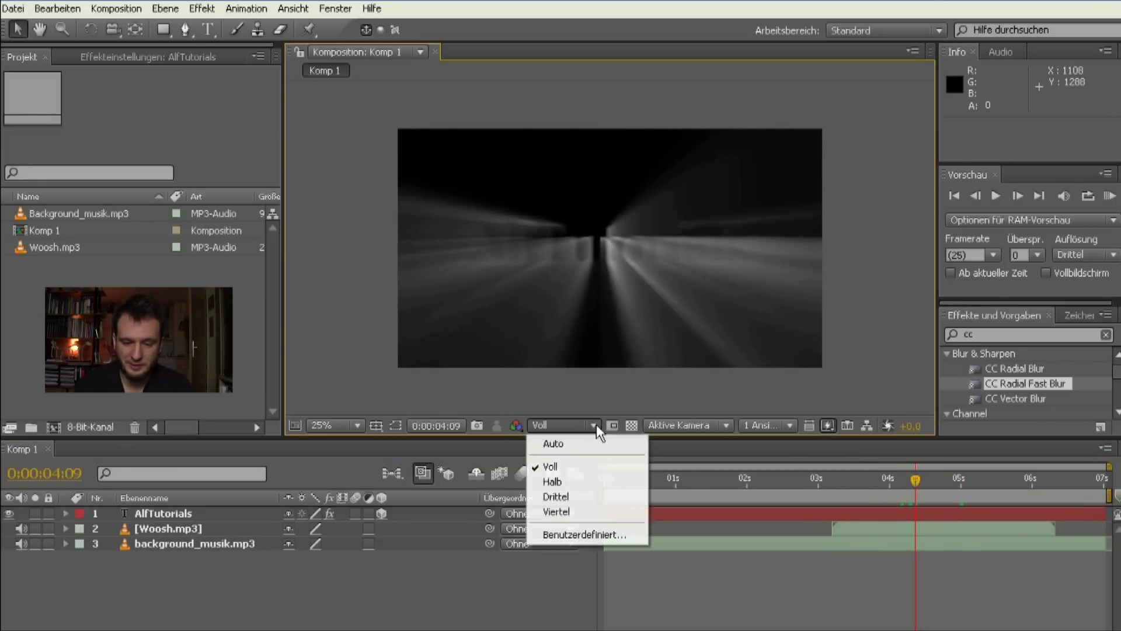
click(598, 497)
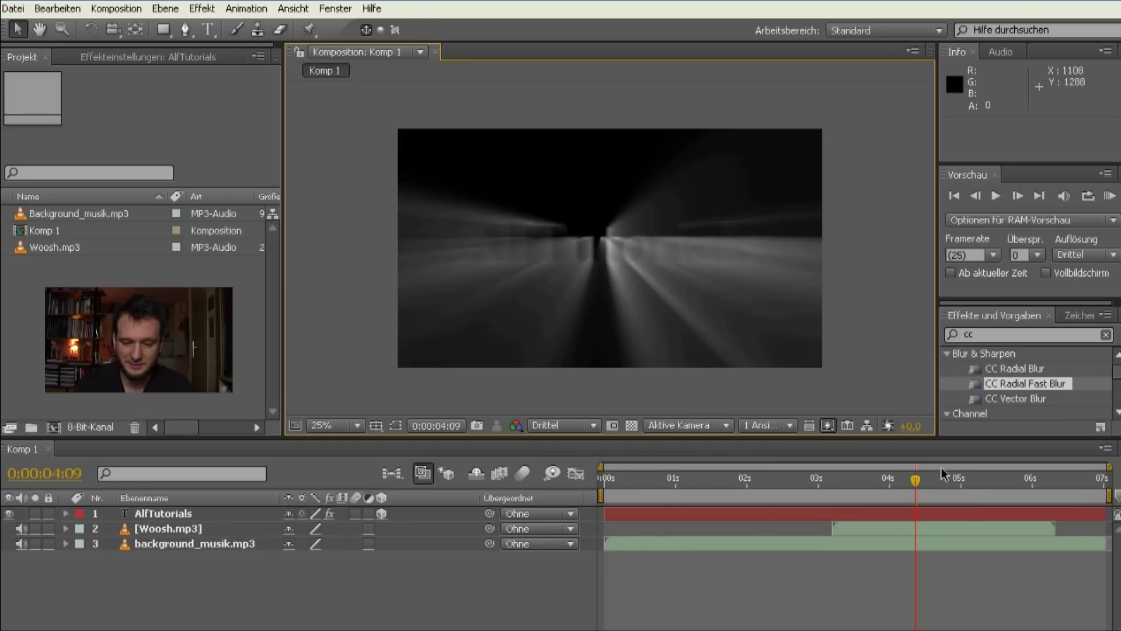
drag(919, 490, 833, 489)
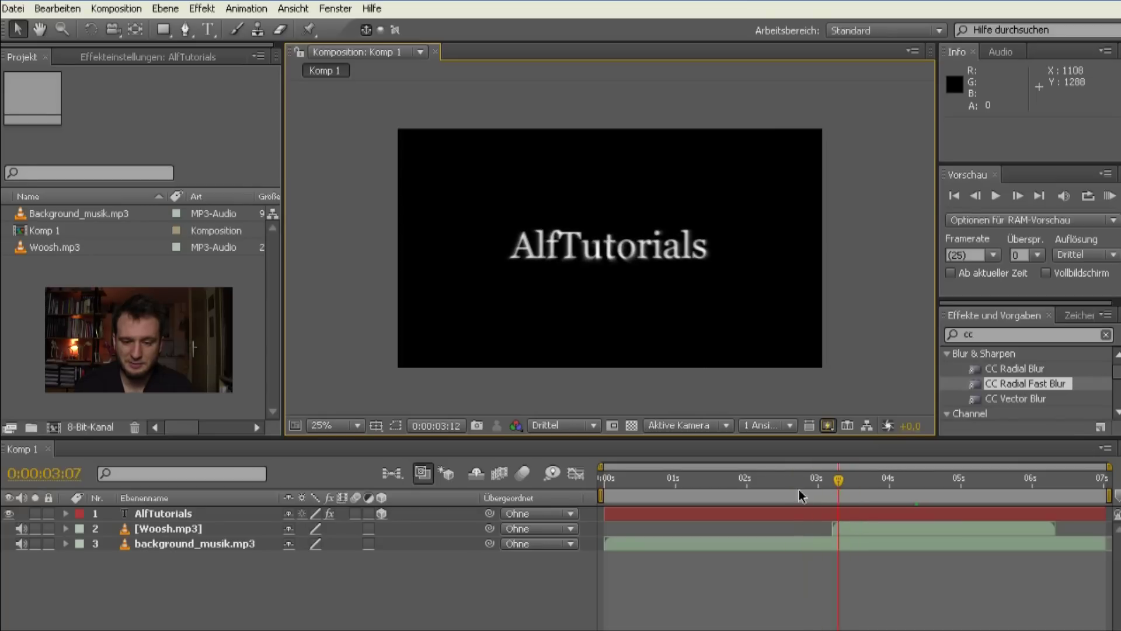
mouse_move(799, 490)
mouse_down()
mouse_move(641, 490)
mouse_move(796, 495)
mouse_up()
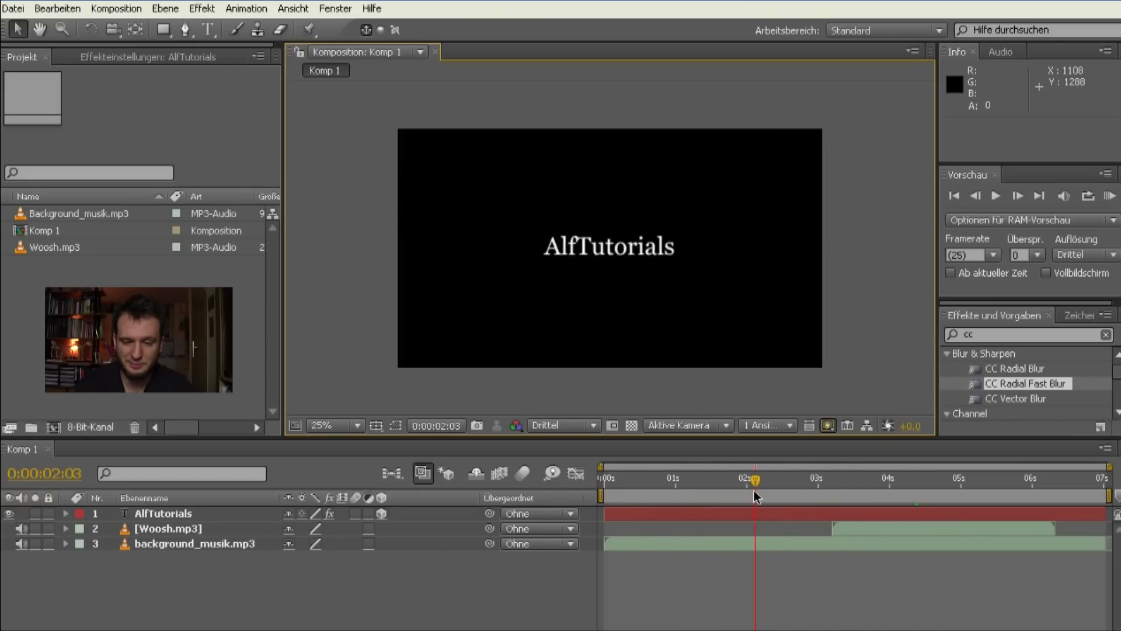
mouse_move(797, 494)
mouse_down()
mouse_move(858, 496)
mouse_move(892, 482)
mouse_move(861, 490)
mouse_move(880, 476)
mouse_move(1056, 470)
mouse_up()
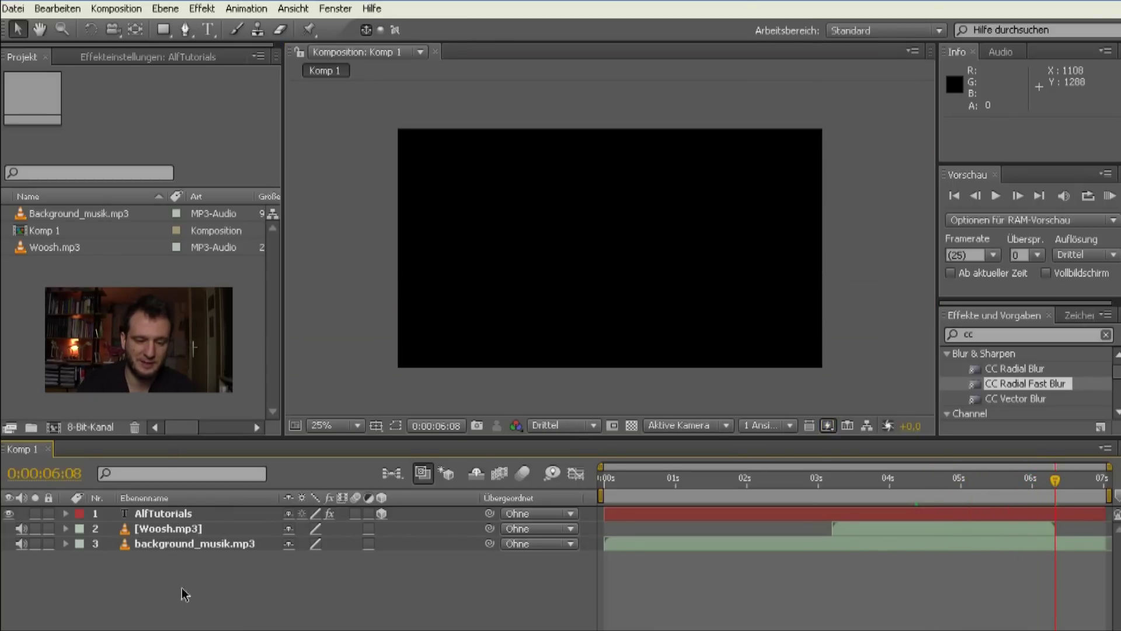
drag(170, 572, 138, 503)
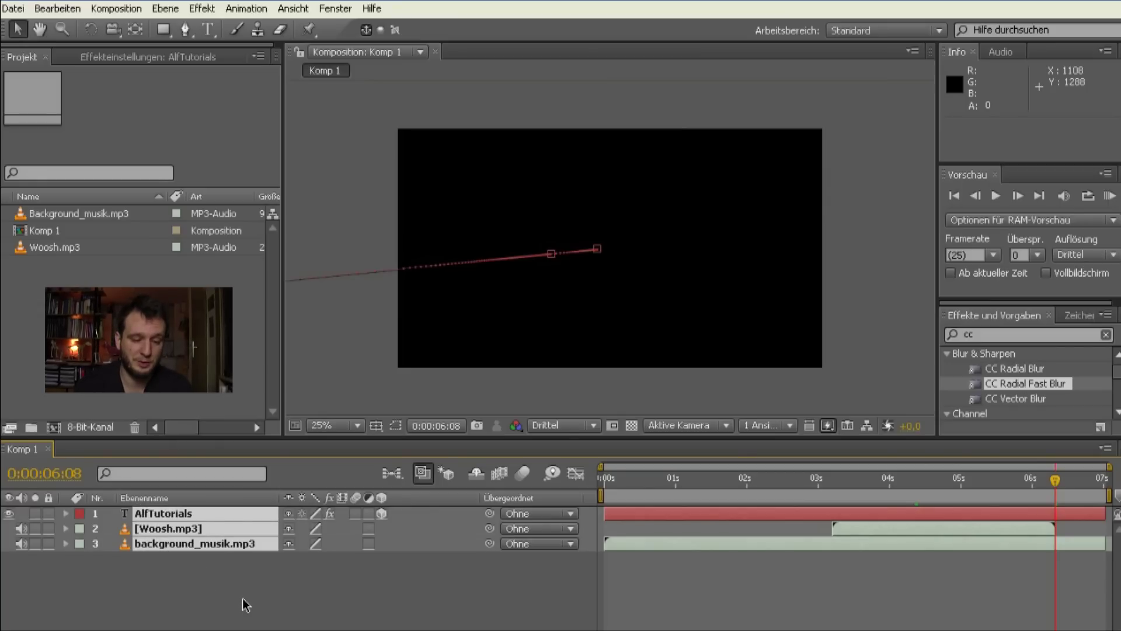
click(222, 595)
click(182, 519)
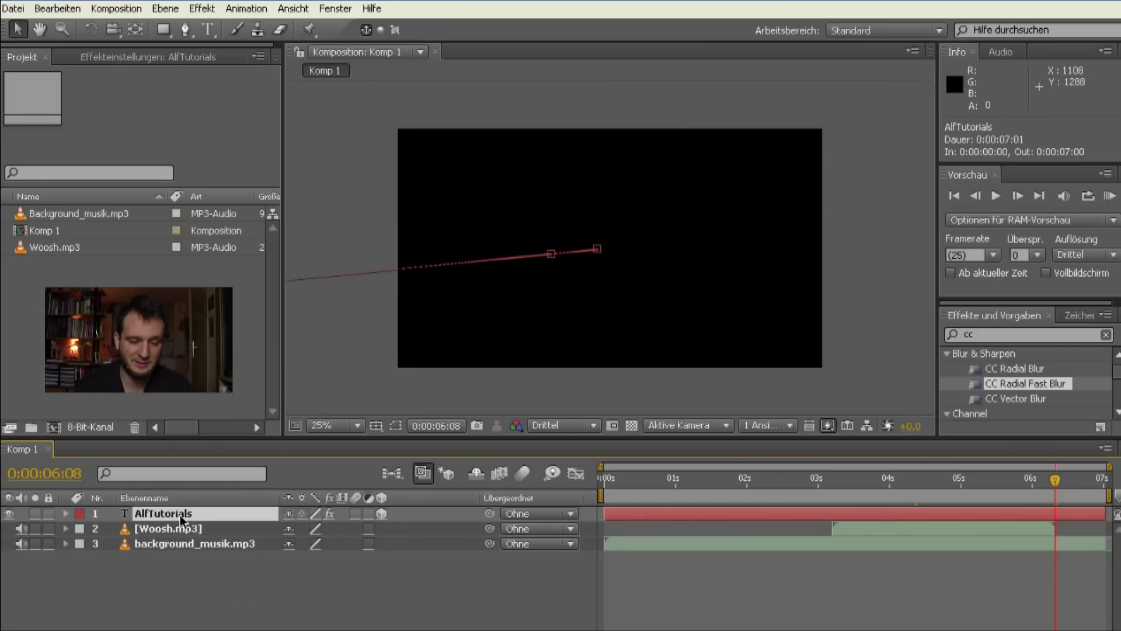
drag(906, 479, 872, 479)
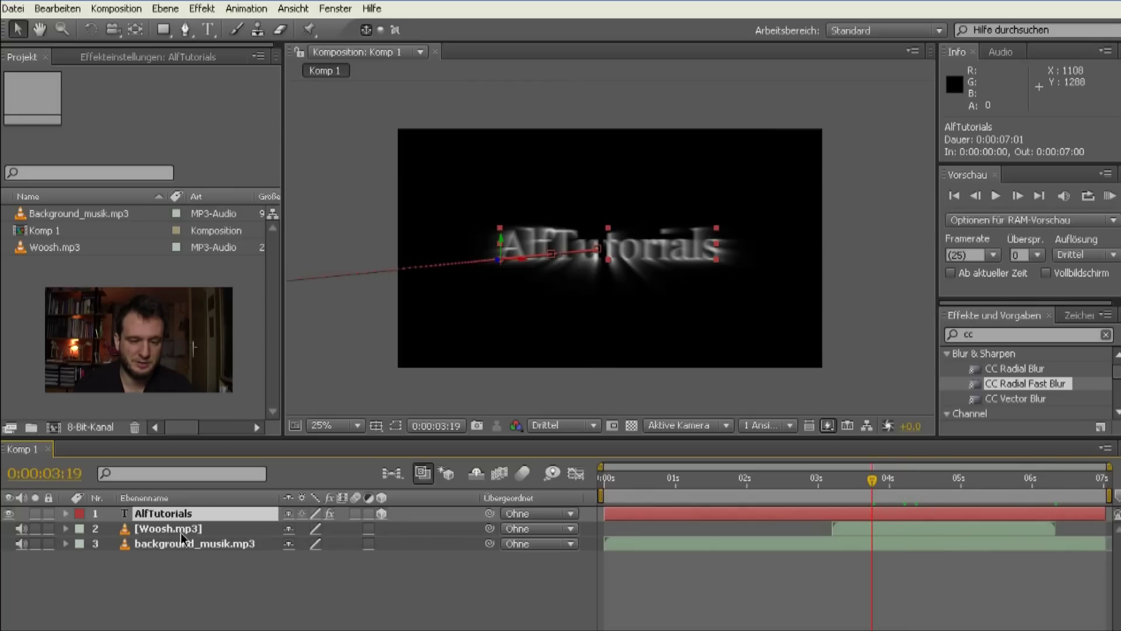
click(176, 527)
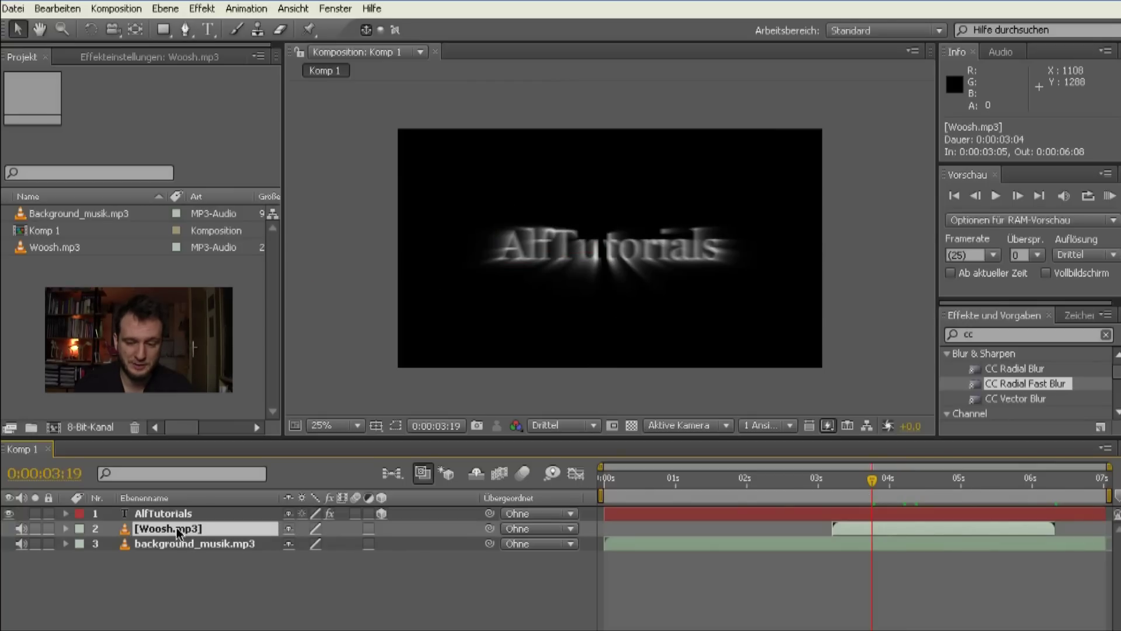
click(854, 488)
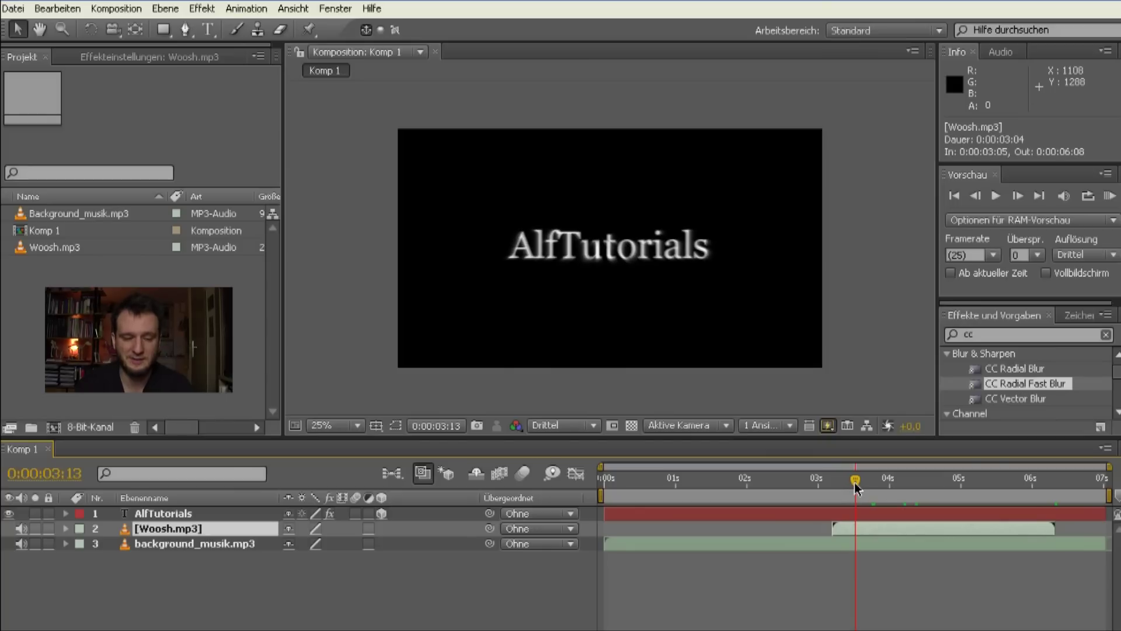
click(219, 544)
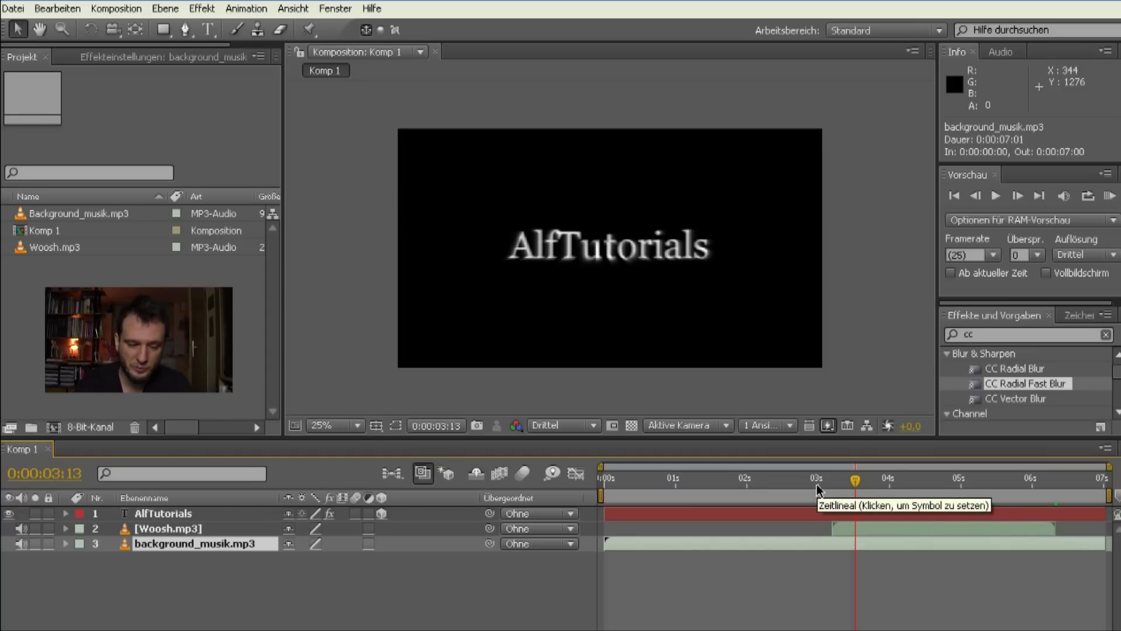
click(175, 513)
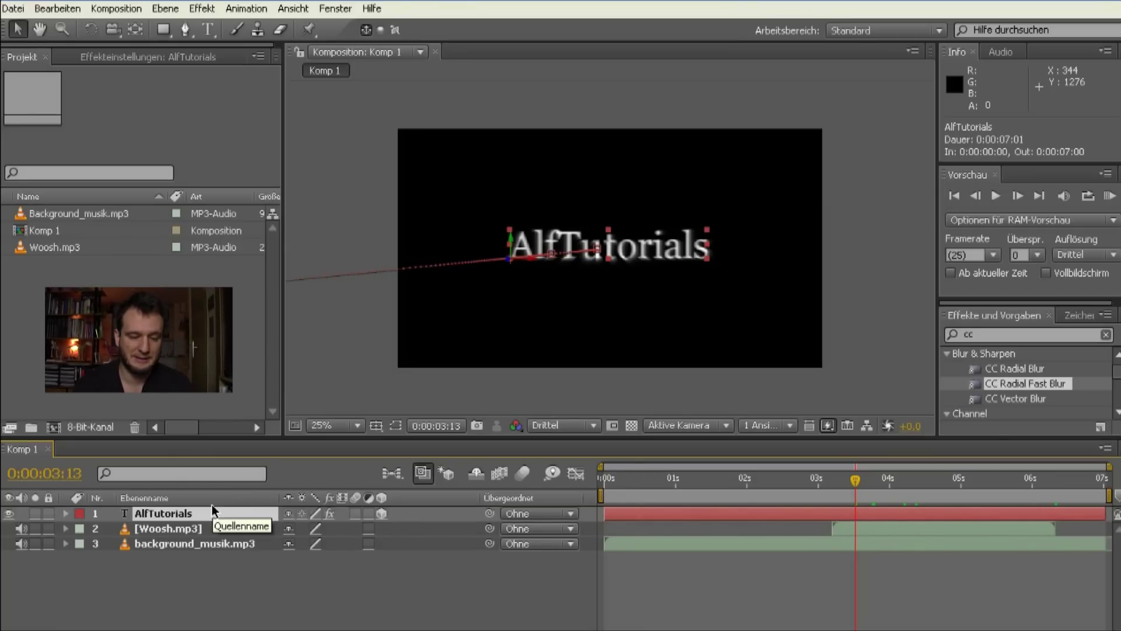
Reveal the layer's keyframed properties with U and scrub through the text fly-in
key(u)
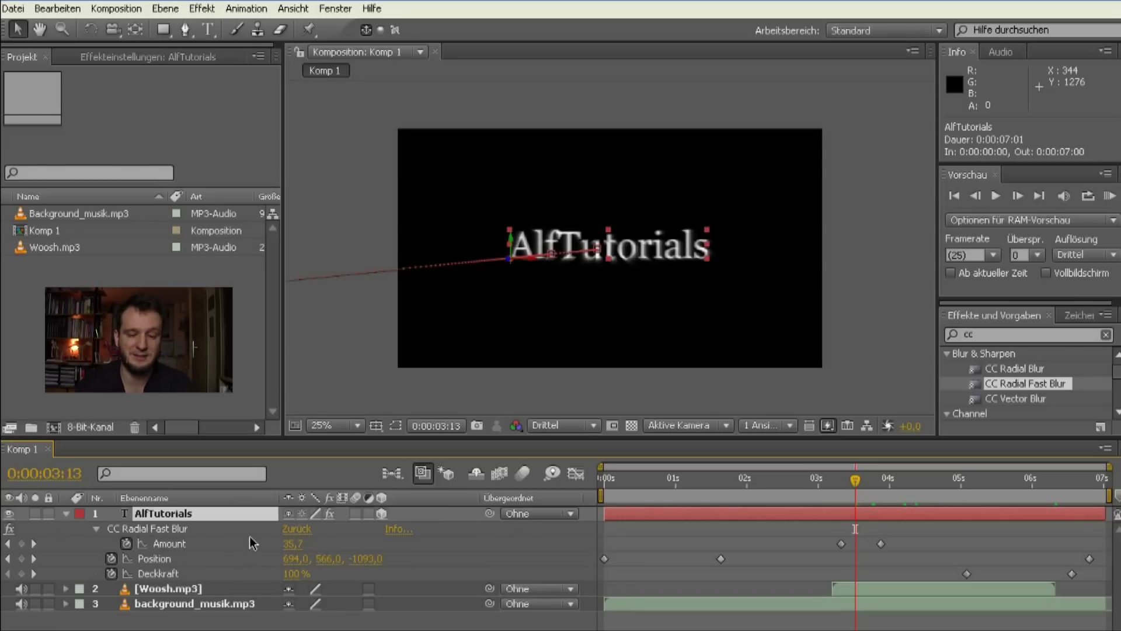
drag(765, 496, 575, 499)
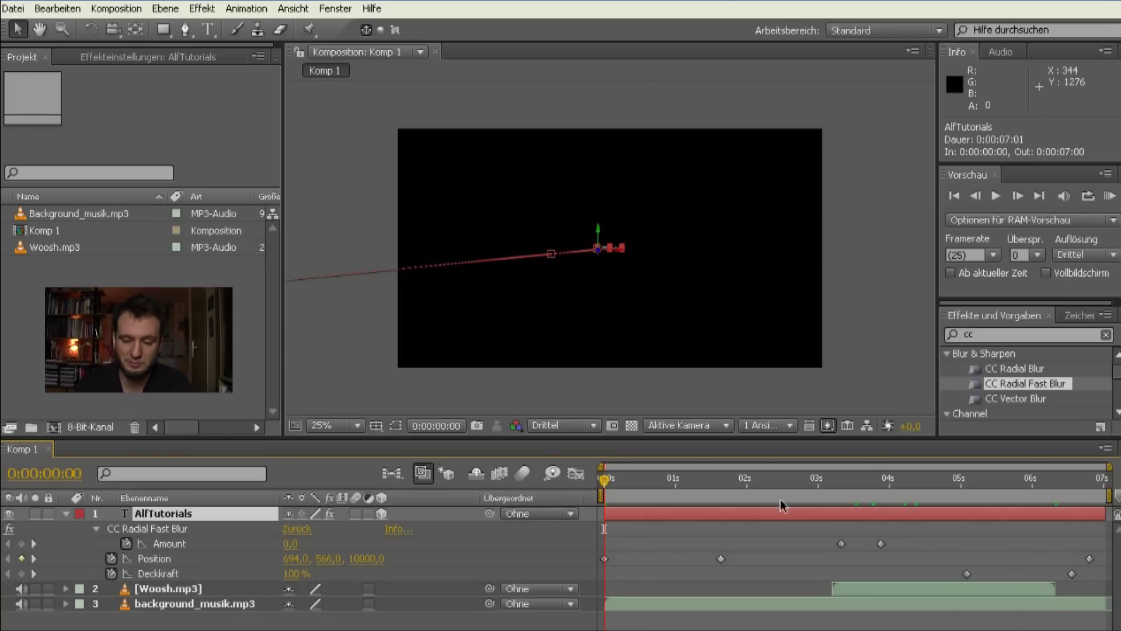
mouse_move(774, 488)
mouse_down()
mouse_move(887, 476)
mouse_move(824, 478)
mouse_up()
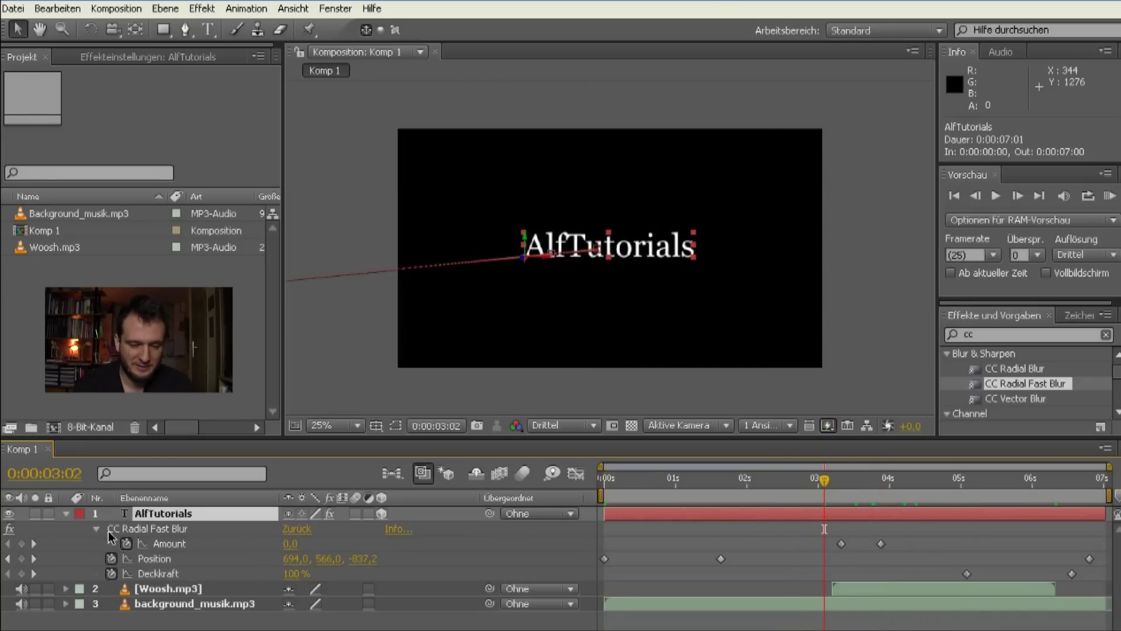
Select the blur Amount, Deckkraft fade and three Position keyframes
click(126, 531)
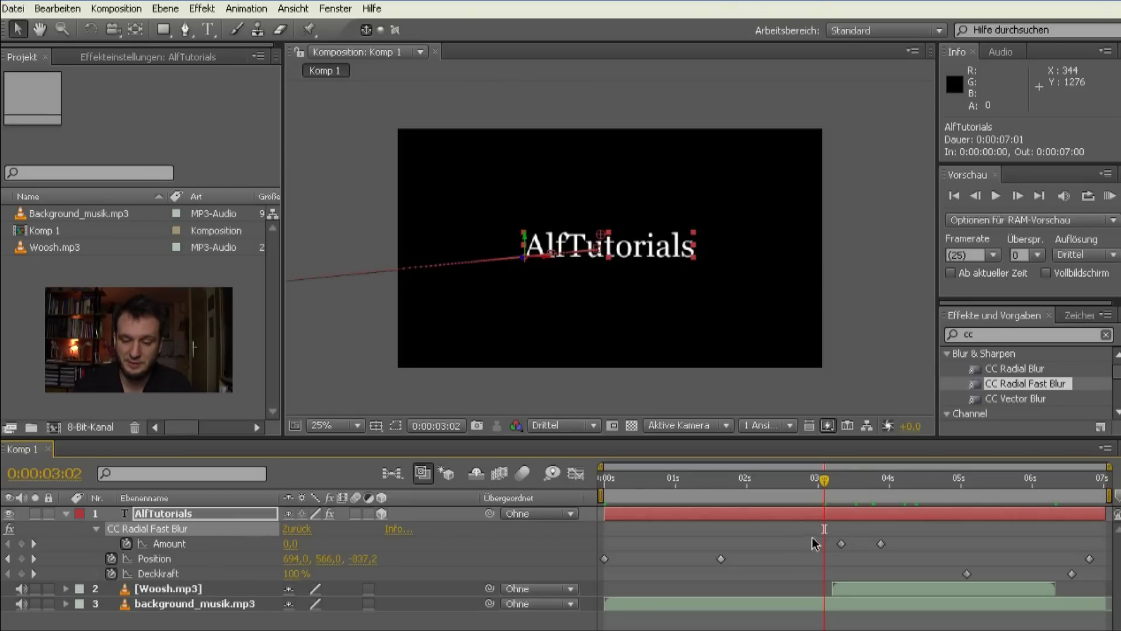
drag(825, 531, 893, 546)
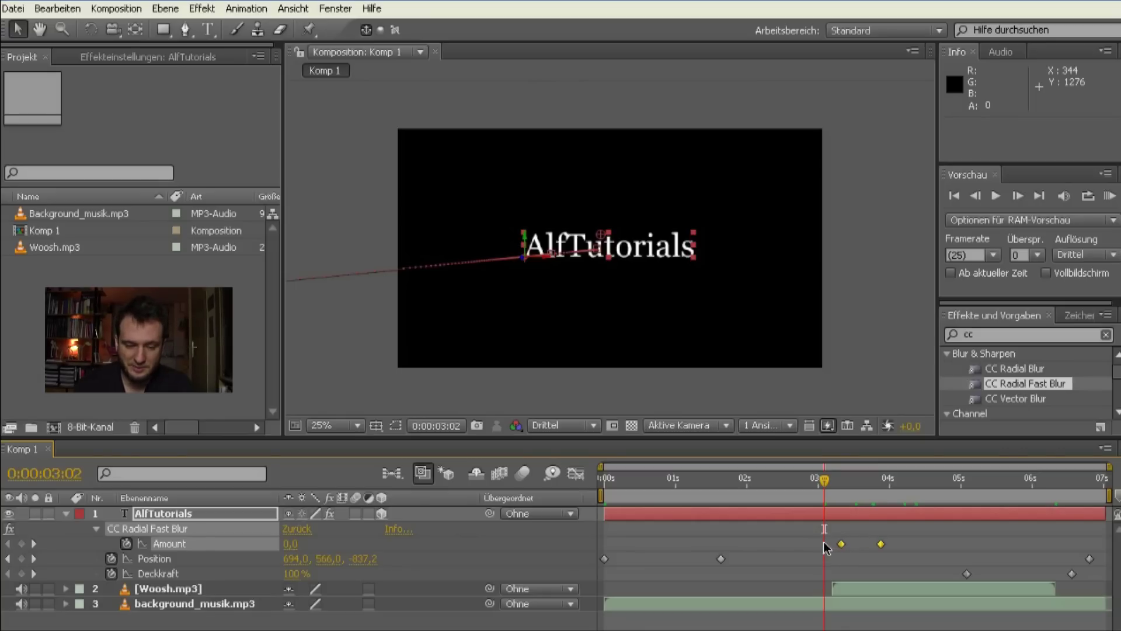
mouse_move(941, 570)
mouse_down()
mouse_move(1051, 590)
mouse_move(1097, 584)
mouse_up()
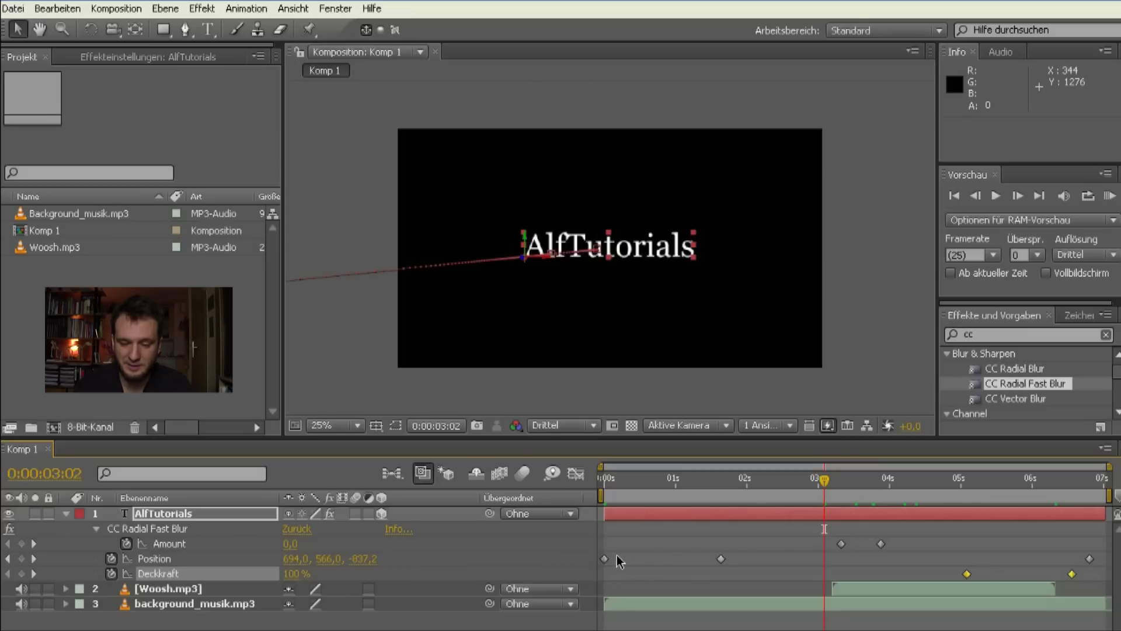
drag(586, 546, 1102, 567)
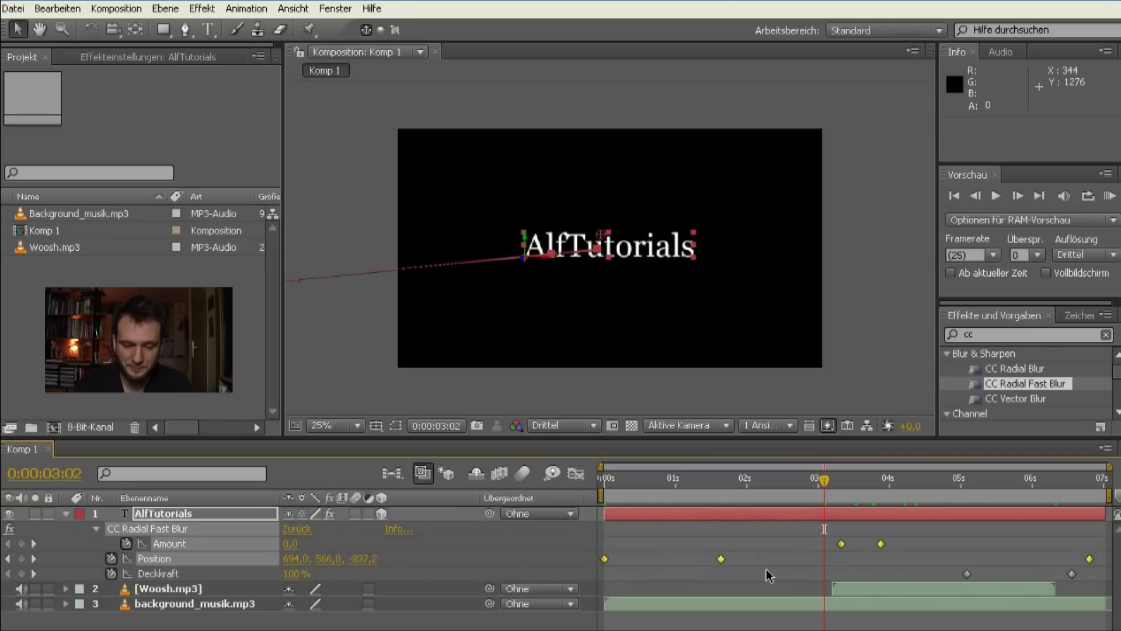
click(199, 572)
click(175, 558)
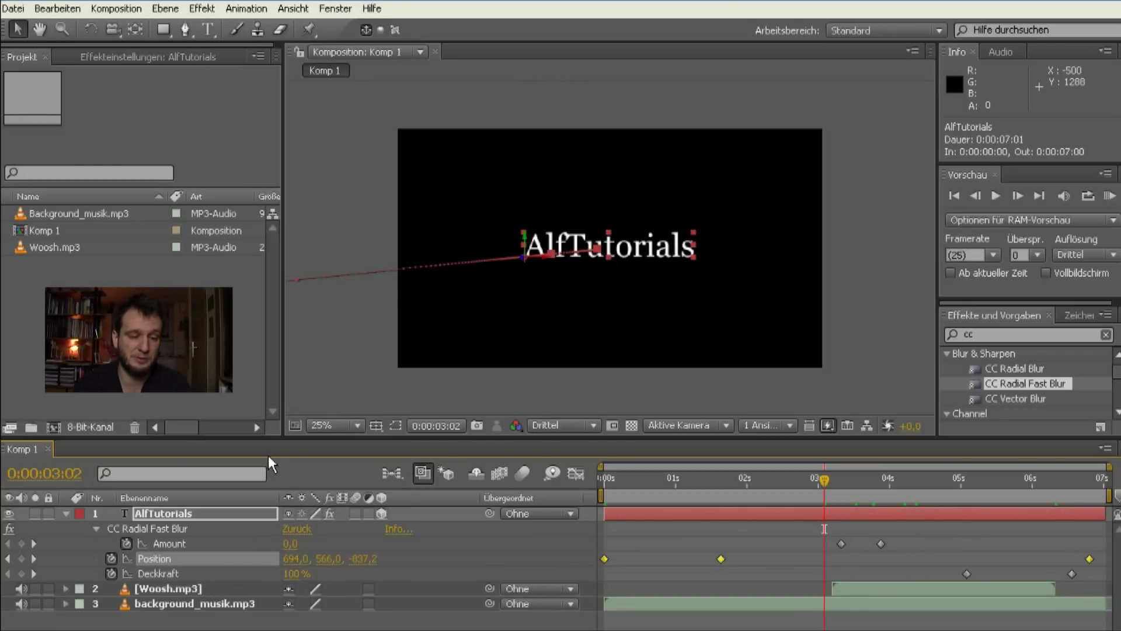
Create Komp 2 from the PAL D1/DV 16:9 preset at 720×576
click(54, 428)
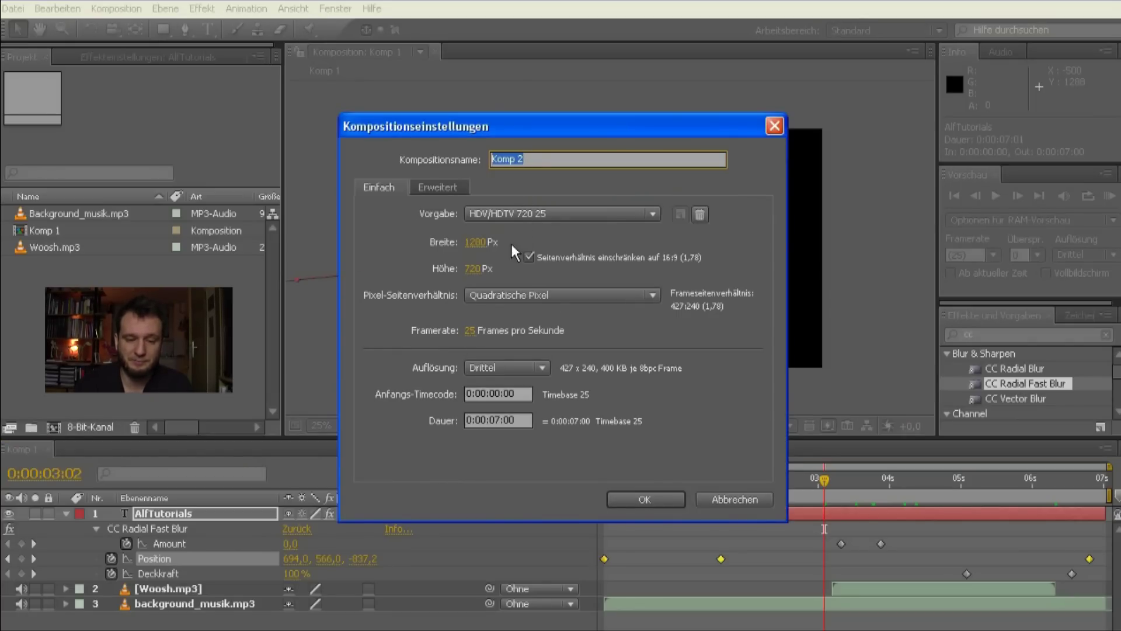
click(651, 215)
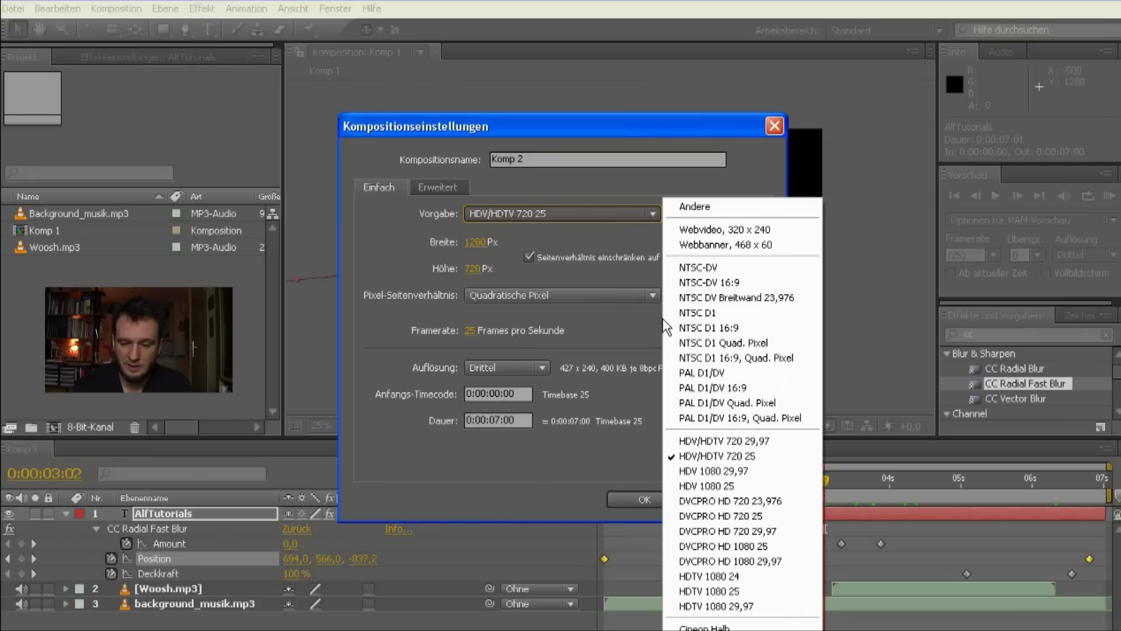
click(692, 388)
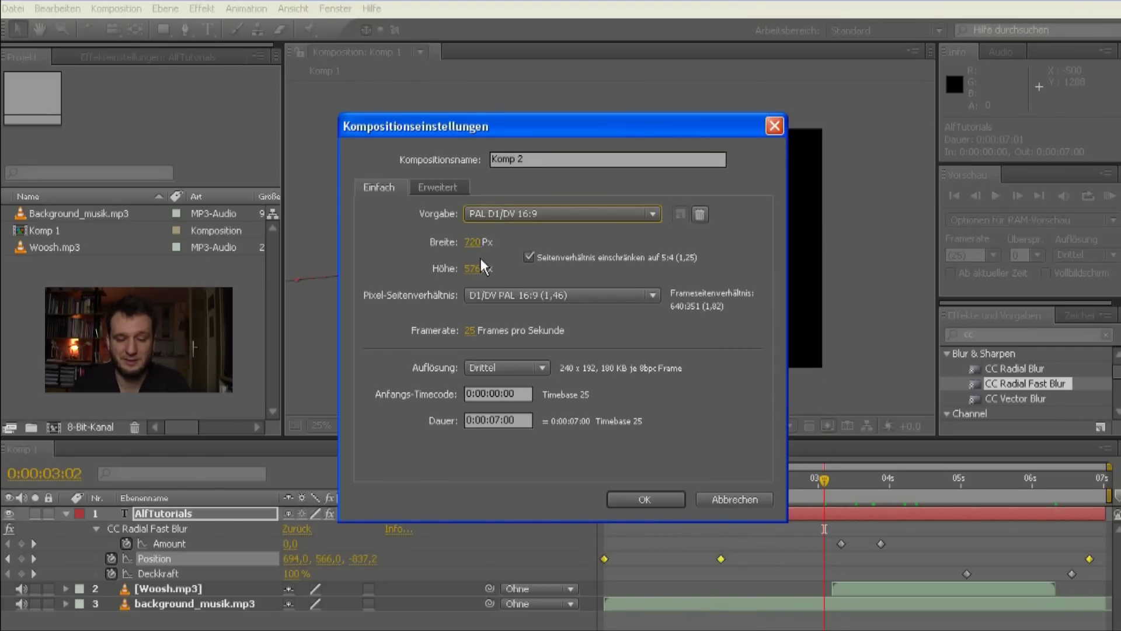
click(646, 499)
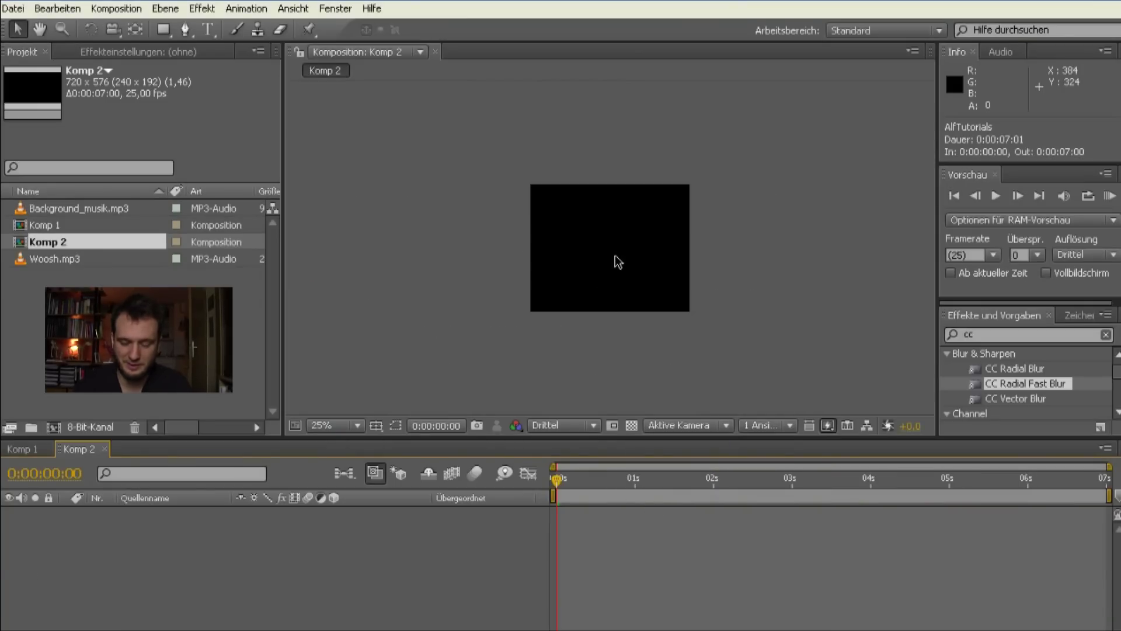
Zoom the Komp 2 viewer from 25% to 50% with the period key
key(period)
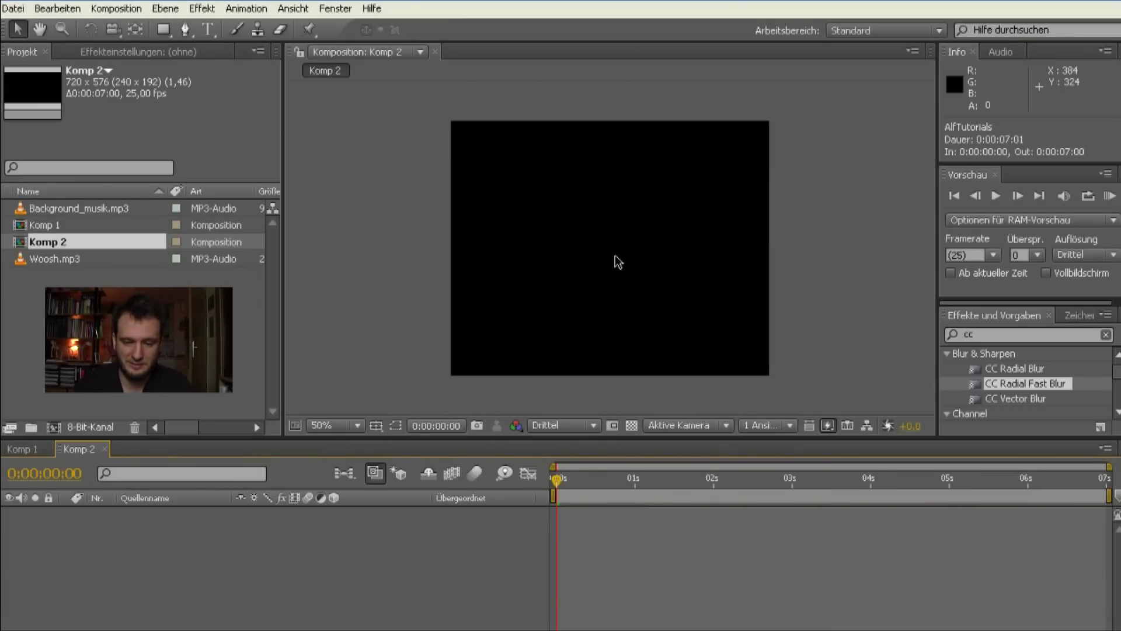
key(period)
key(comma)
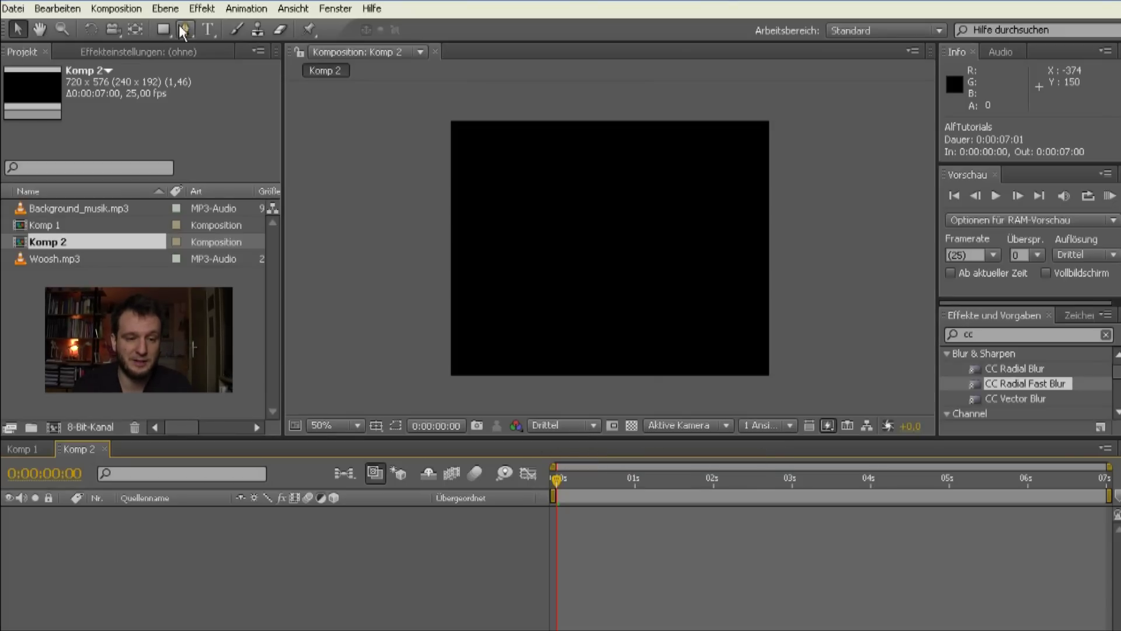
Type 'AlfTutorials' in the composition and move the text slightly lower
click(208, 29)
click(491, 251)
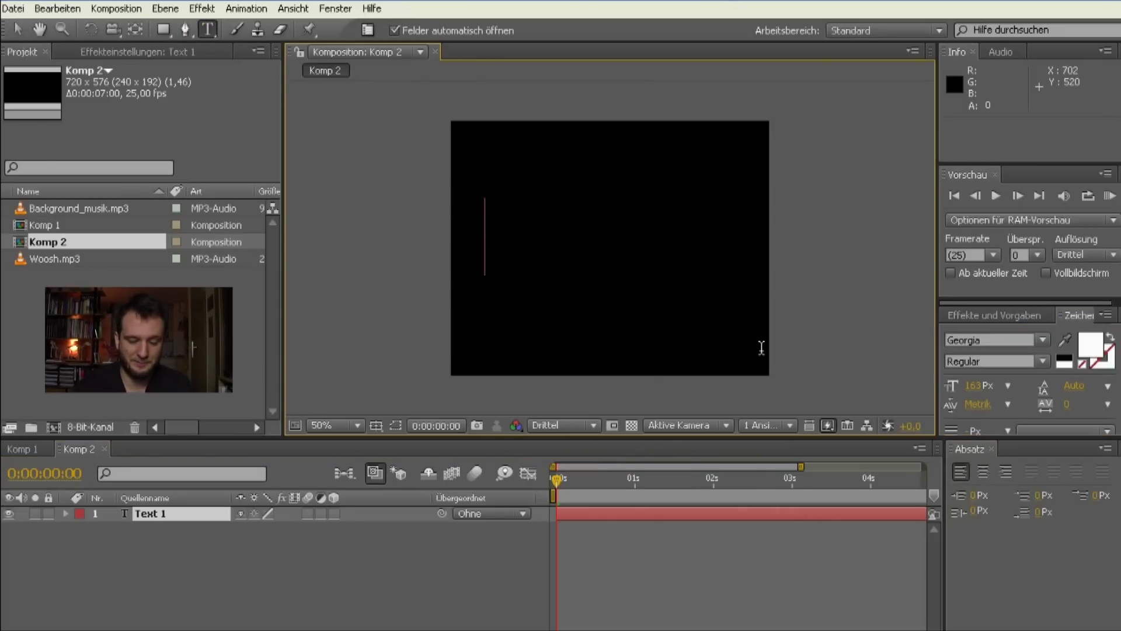
text(Alf)
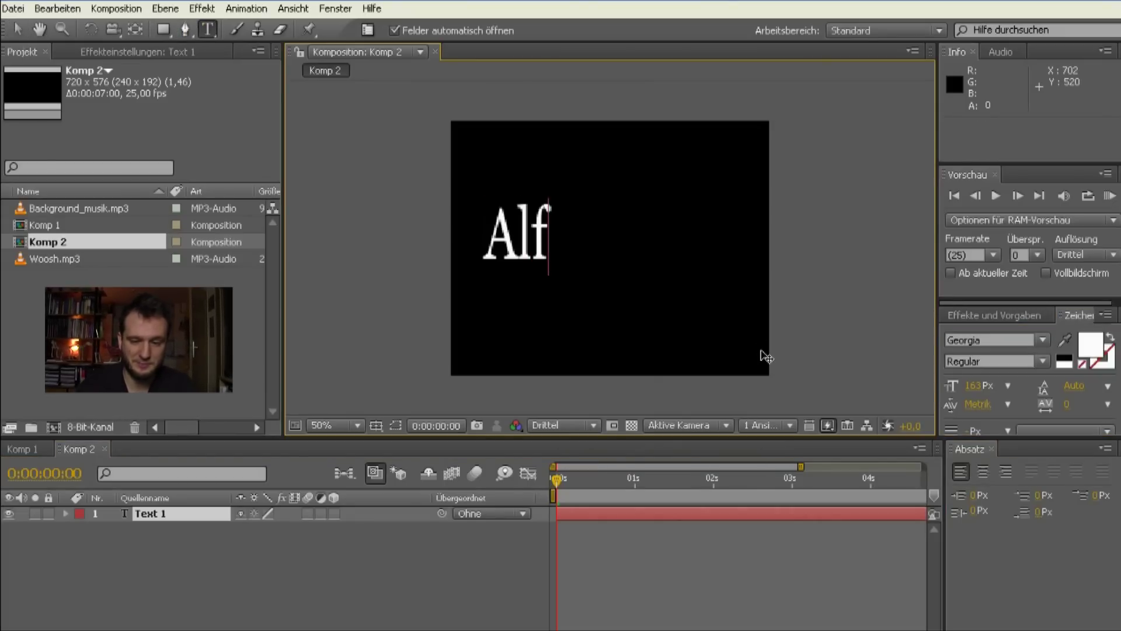
text(T)
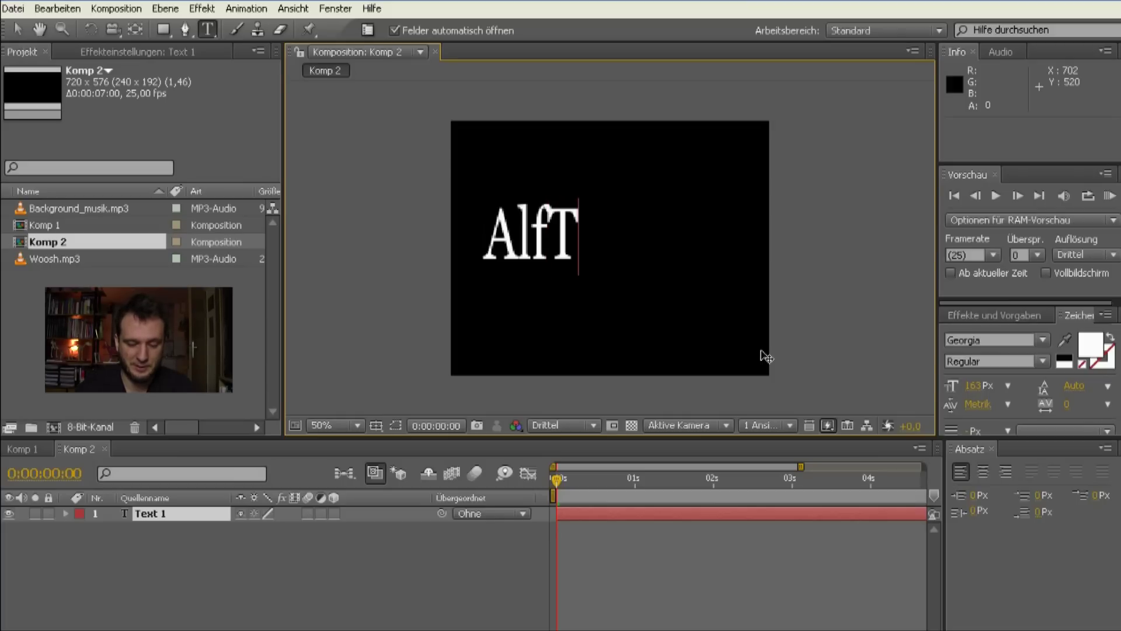
text(o)
key(BackSpace)
text(uto)
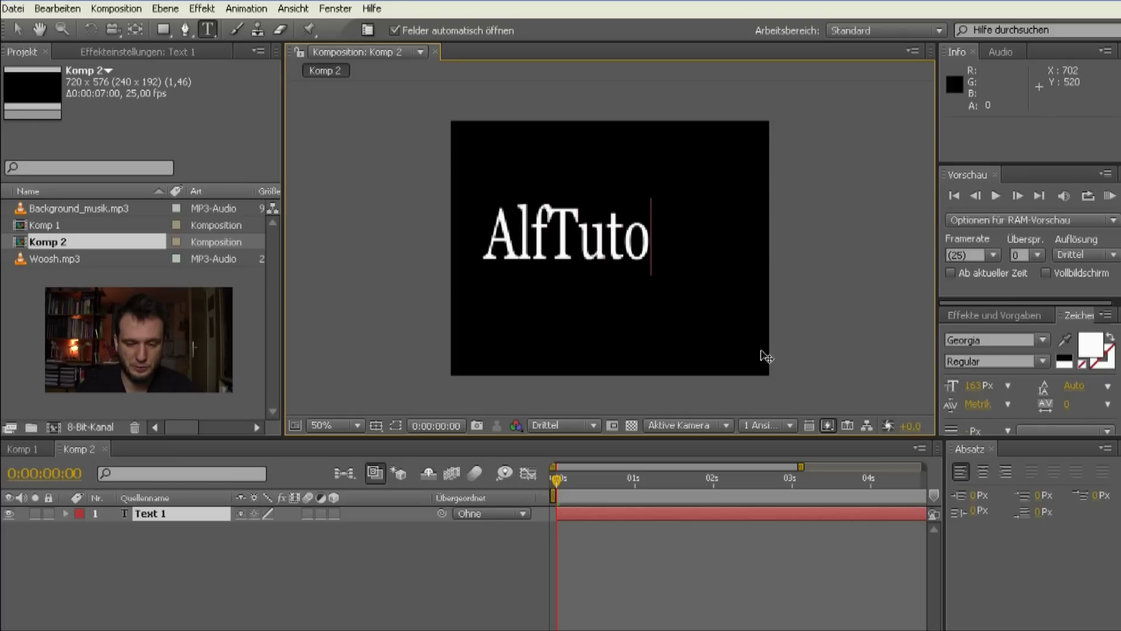
text(rials)
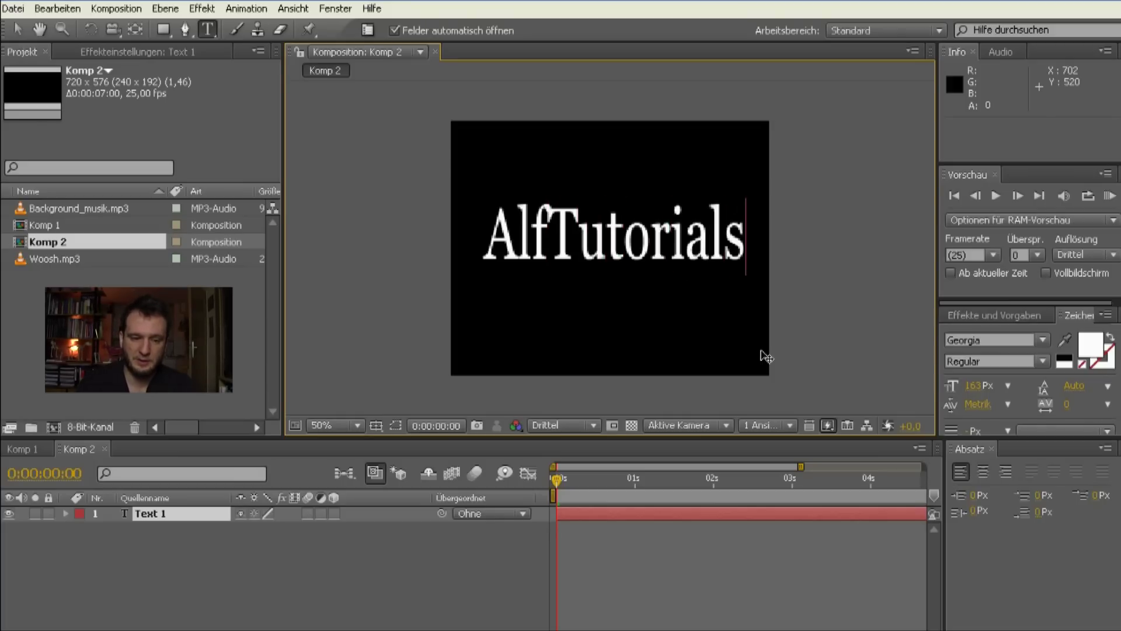
click(18, 29)
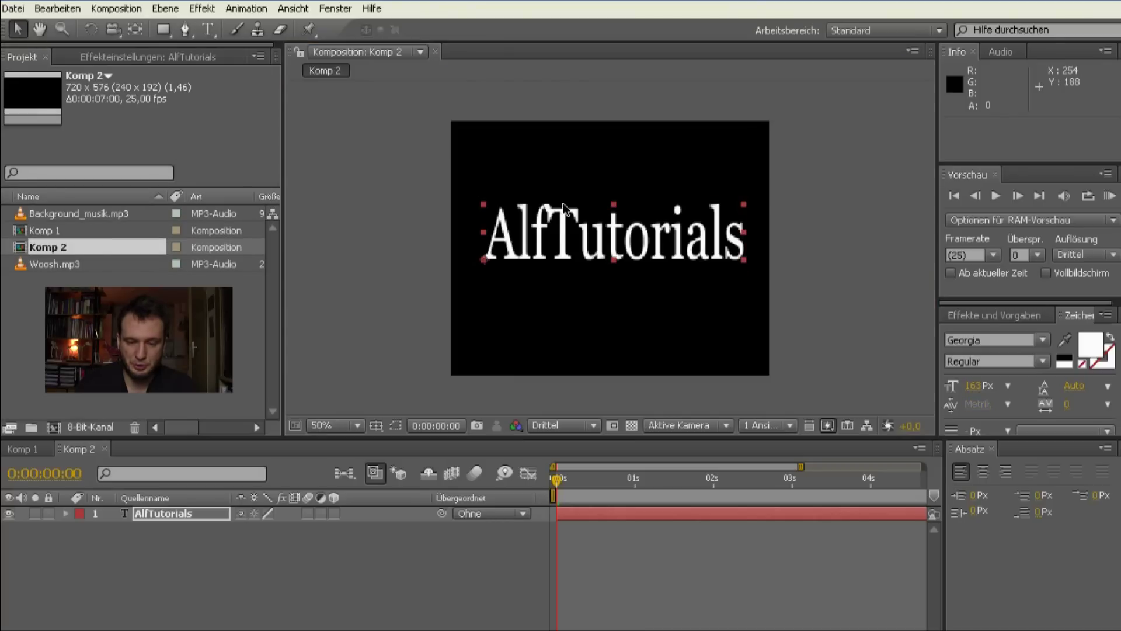
drag(564, 208, 564, 218)
Set the preview resolution to Voll and nudge the text a little left
click(594, 425)
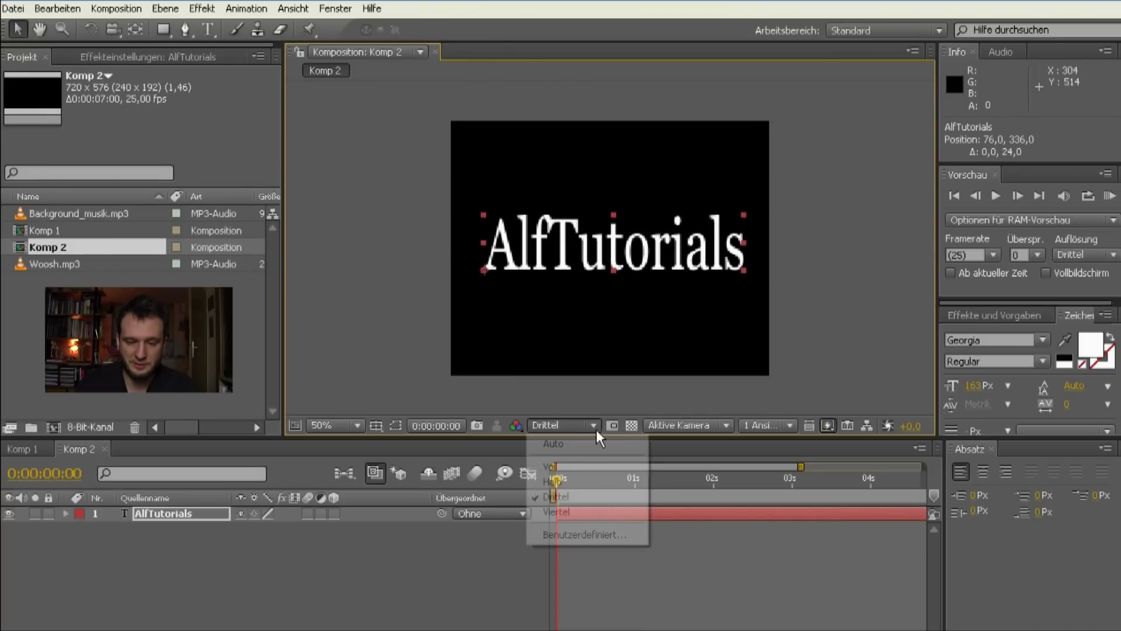
click(595, 466)
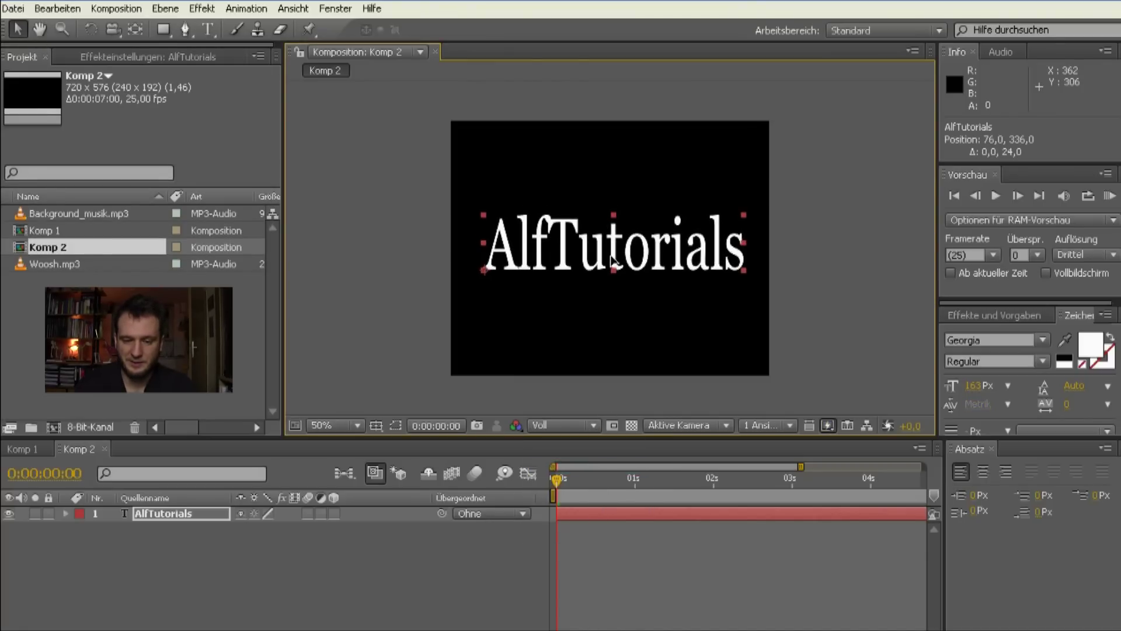
drag(612, 260, 609, 260)
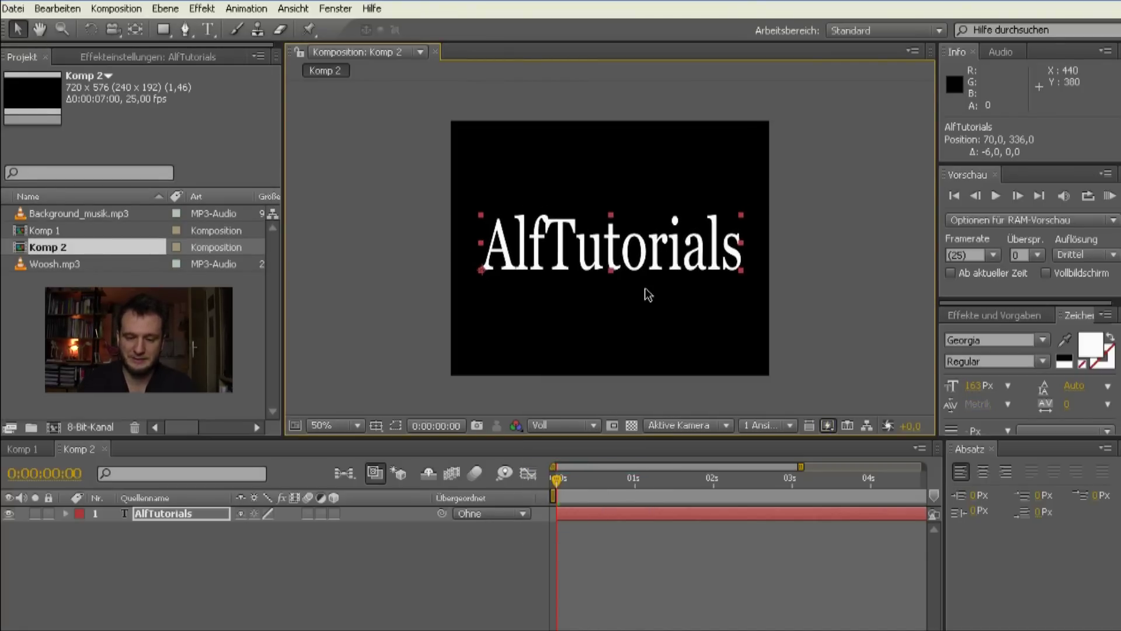
Widen the timeline, make the AlfTutorials layer 3D, and expand its property groups
click(991, 448)
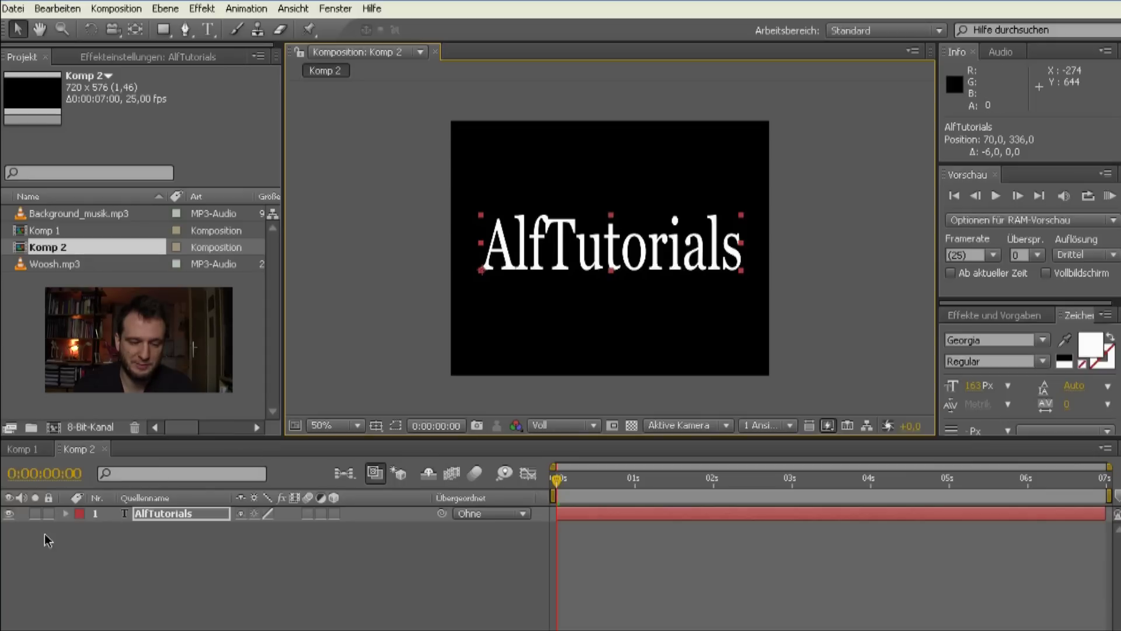
click(67, 514)
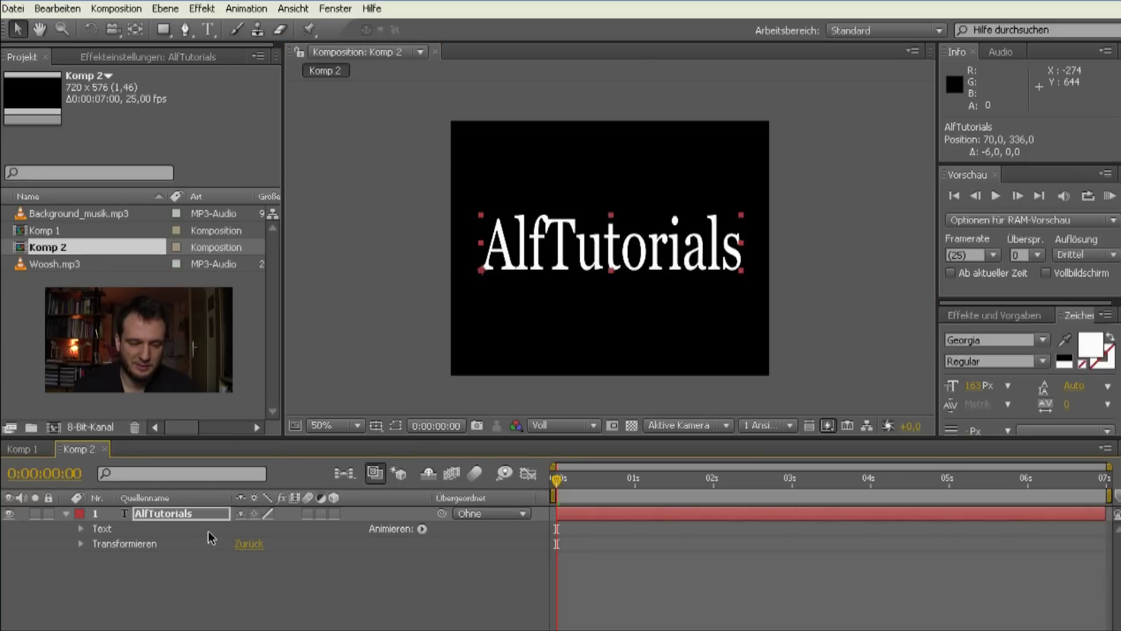
click(67, 513)
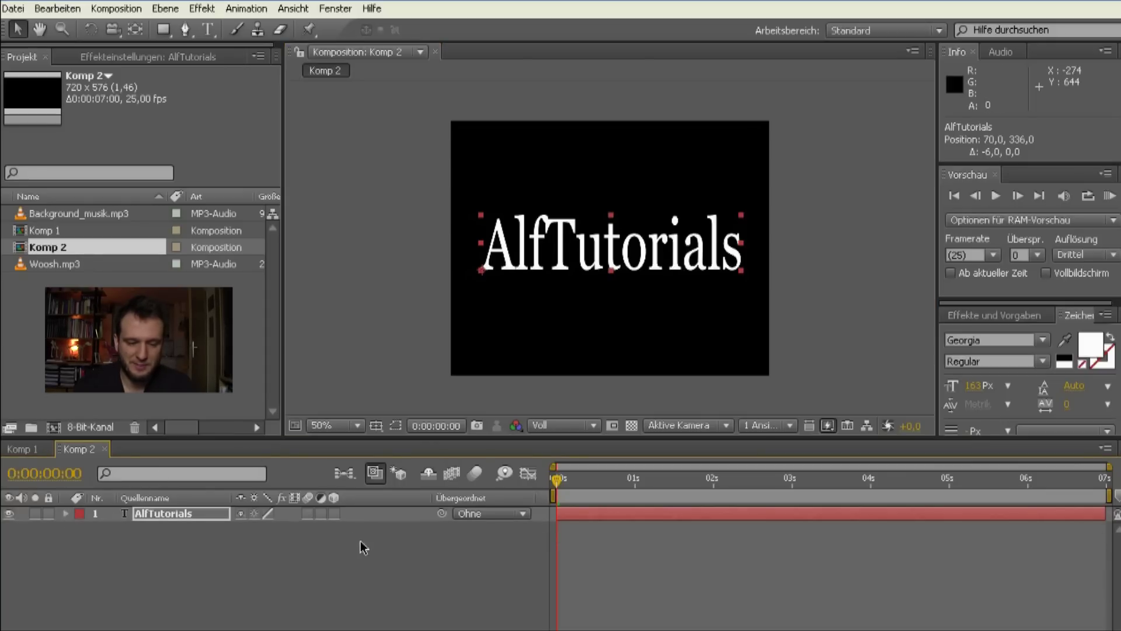
click(334, 514)
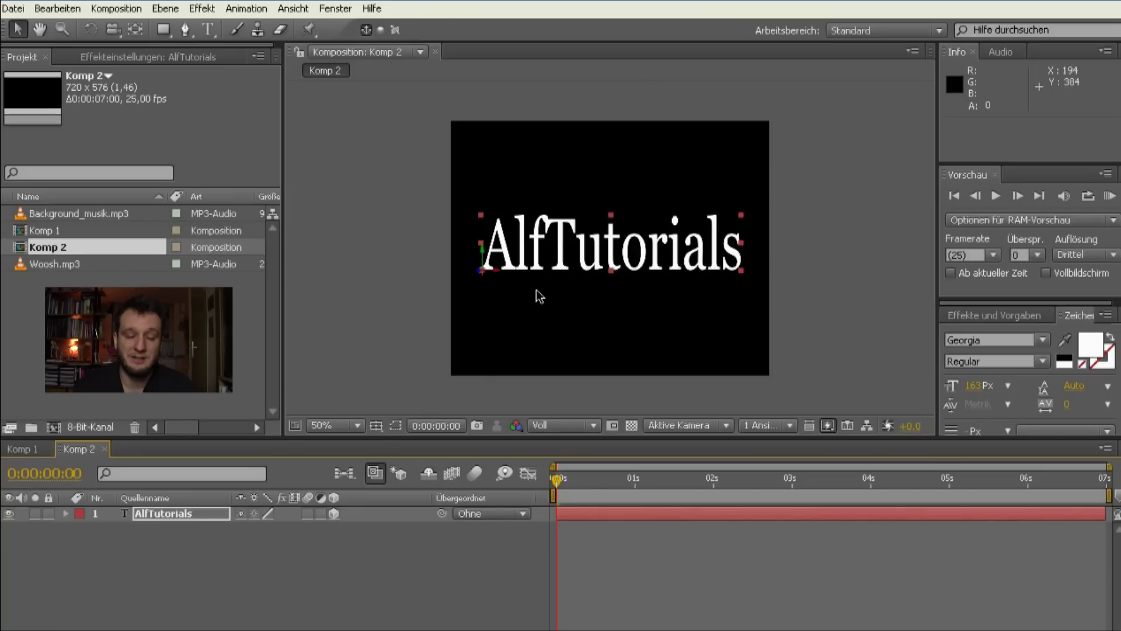
click(66, 514)
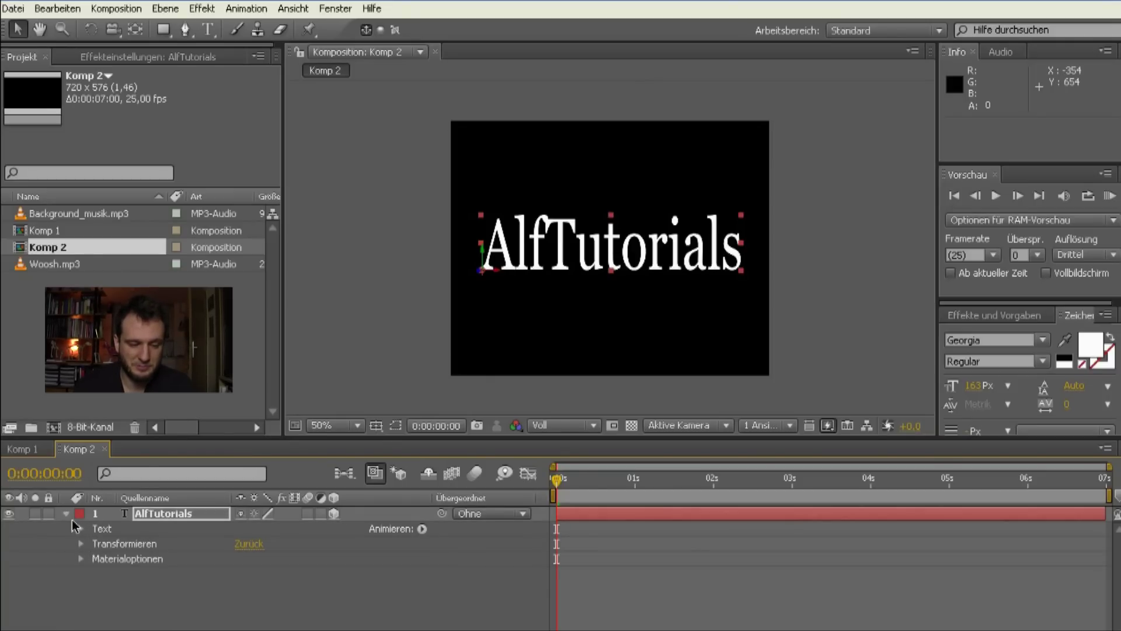
Set the AlfTutorials Position Z to 10000, then return the time indicator to 0 s
click(82, 546)
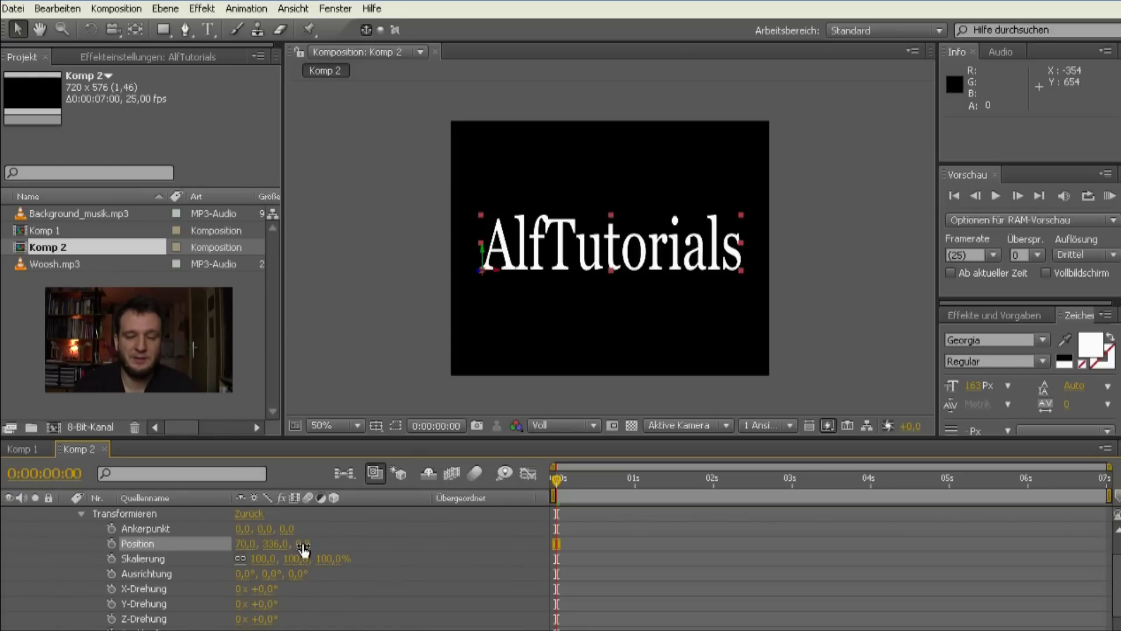
mouse_move(303, 547)
mouse_down()
mouse_move(175, 552)
mouse_move(320, 563)
mouse_up()
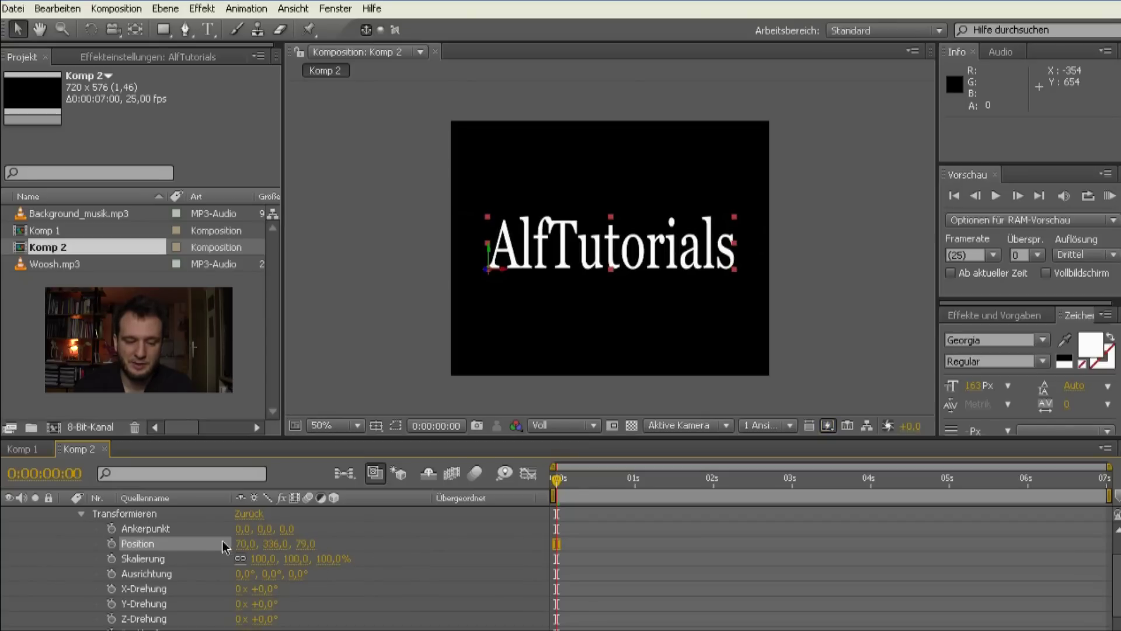
mouse_move(305, 543)
mouse_down()
mouse_move(697, 510)
mouse_move(92, 547)
mouse_up()
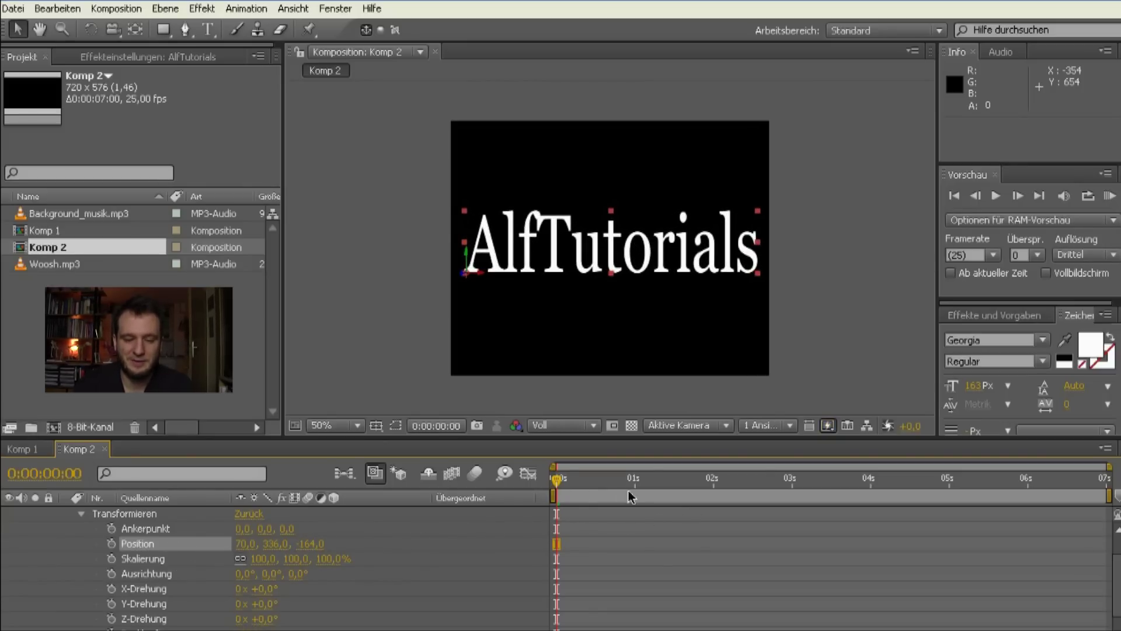
click(308, 543)
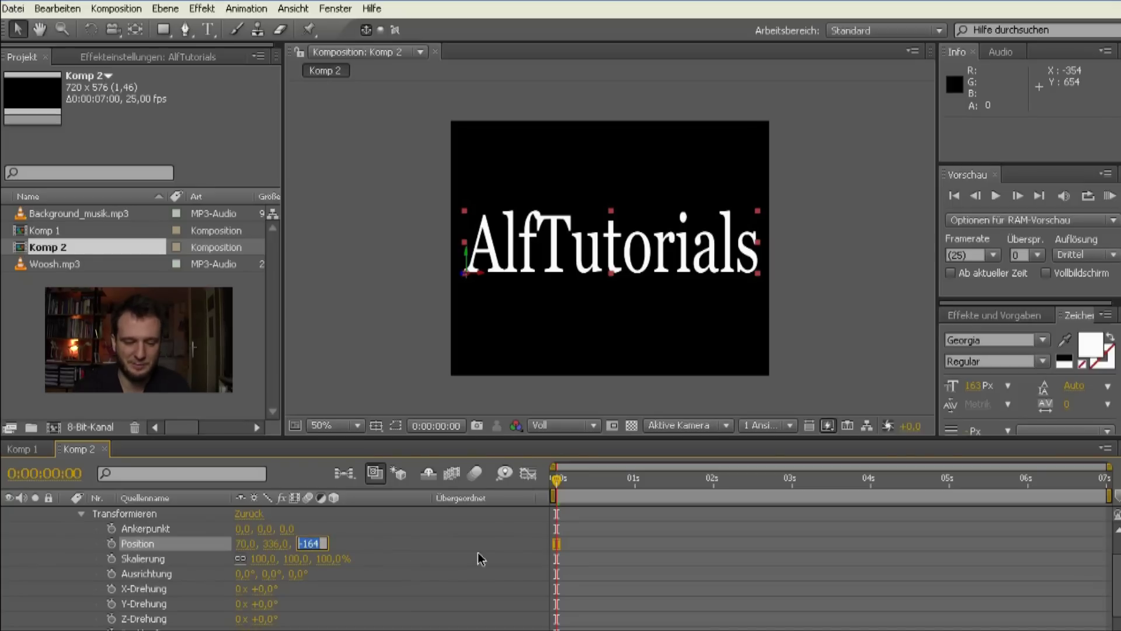
text(10000)
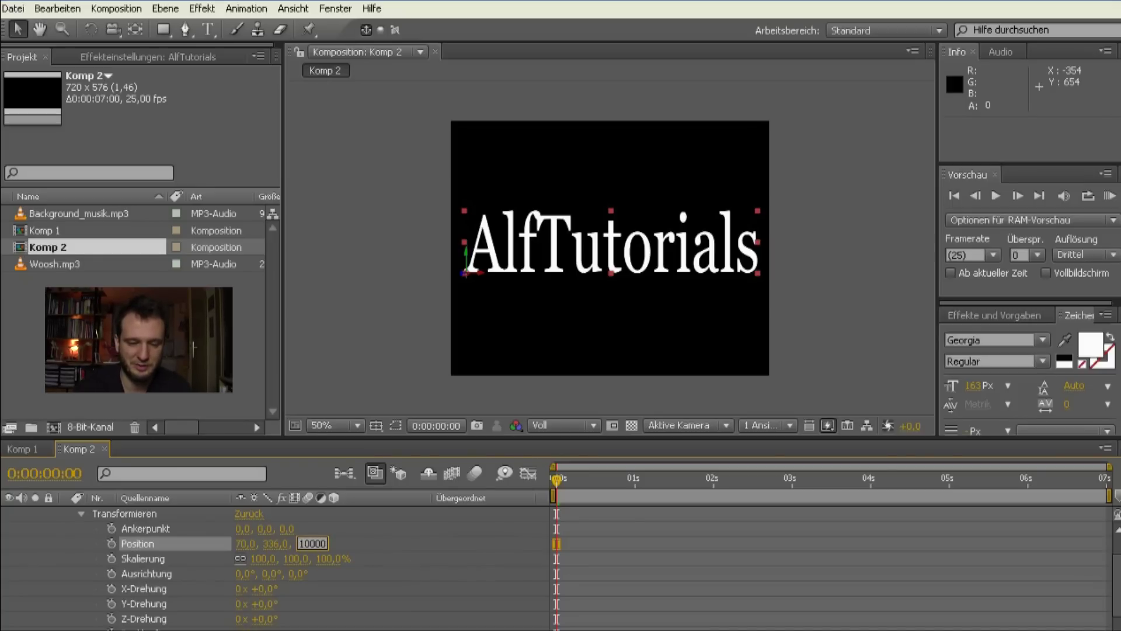
key(Return)
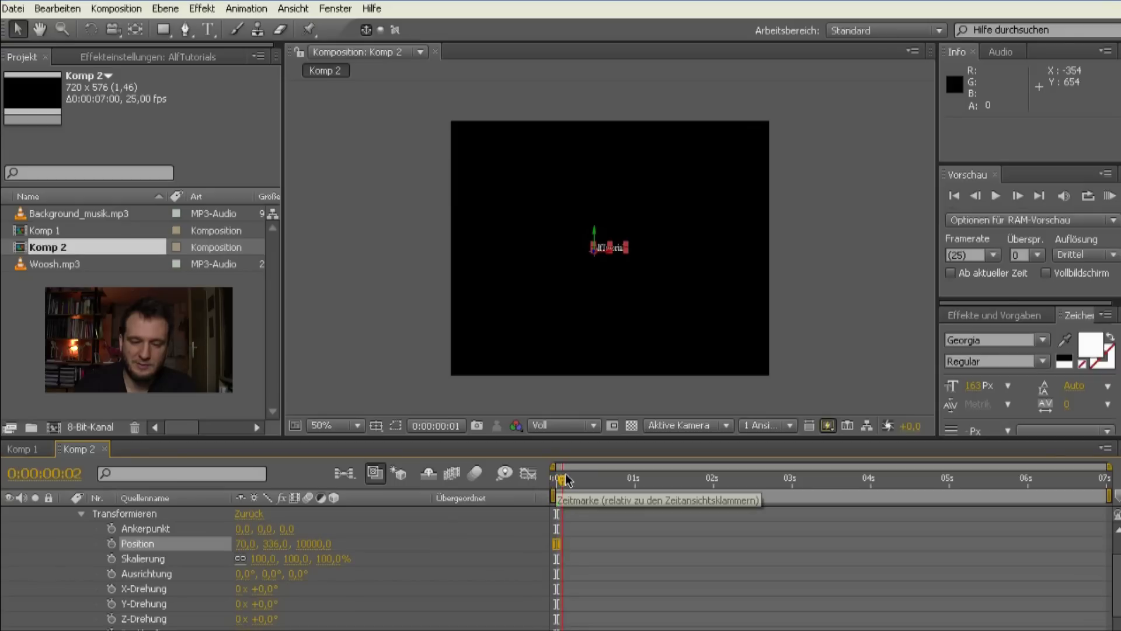
mouse_move(554, 481)
mouse_down()
mouse_move(754, 480)
mouse_move(607, 495)
mouse_move(631, 477)
mouse_move(672, 476)
mouse_up()
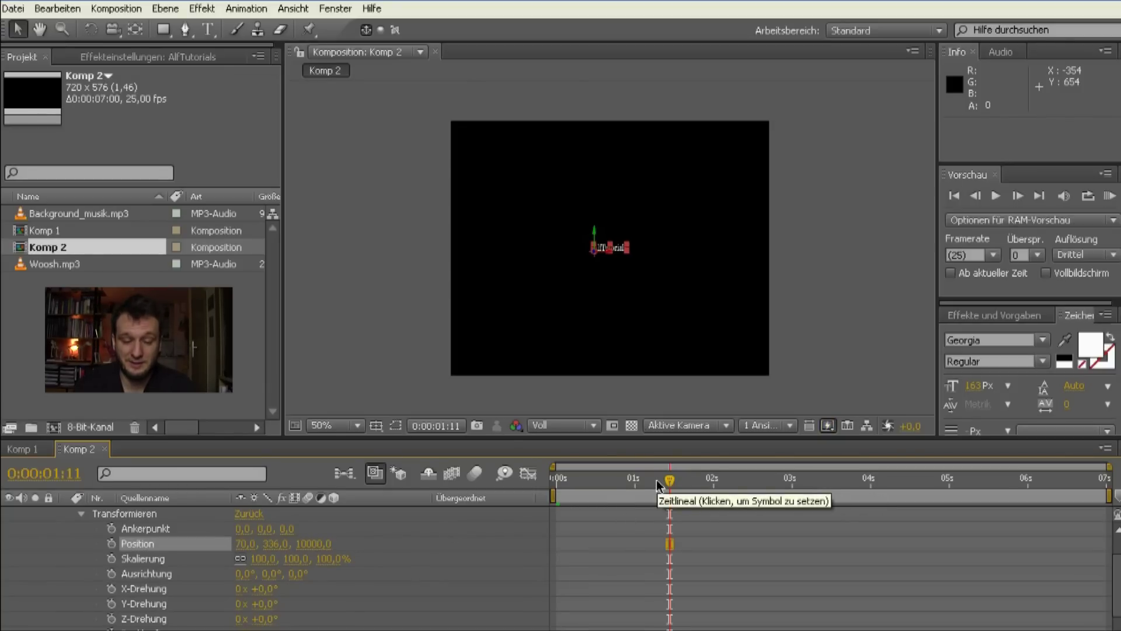
drag(656, 479, 521, 484)
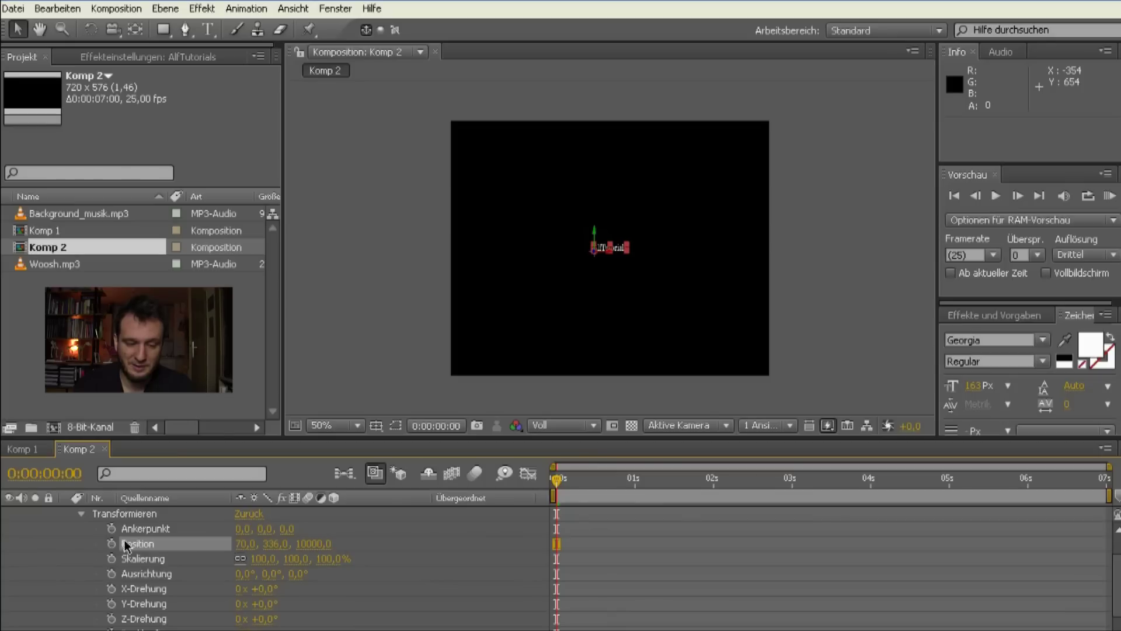
Keyframe Position at 0 s, set Z to 0 at 1:13, then move to 6:12
click(111, 543)
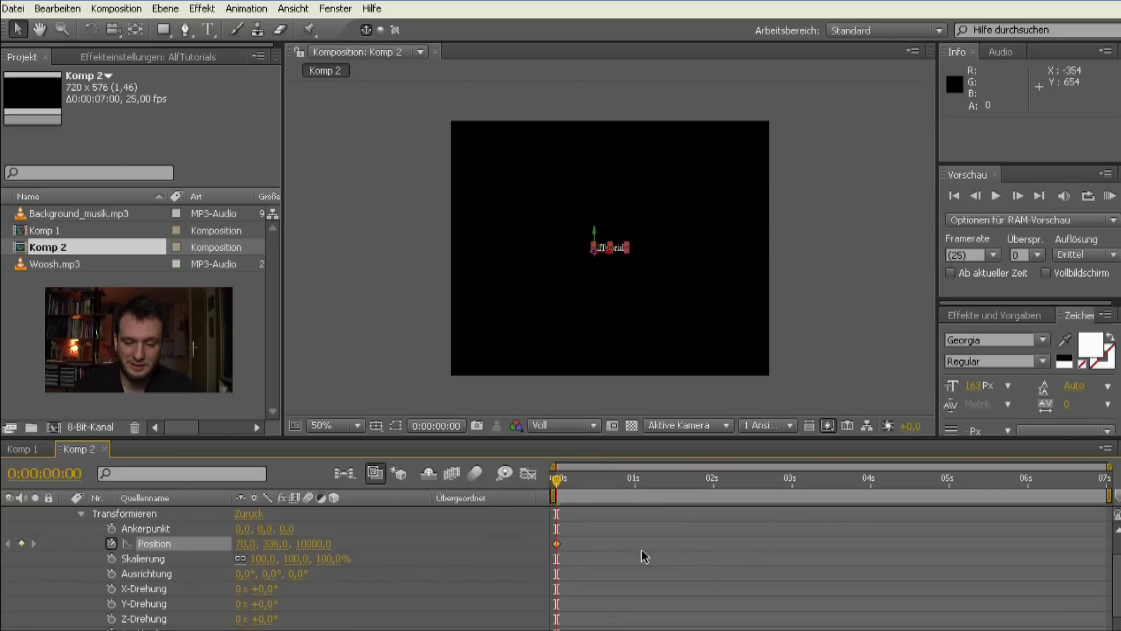
drag(669, 481, 675, 488)
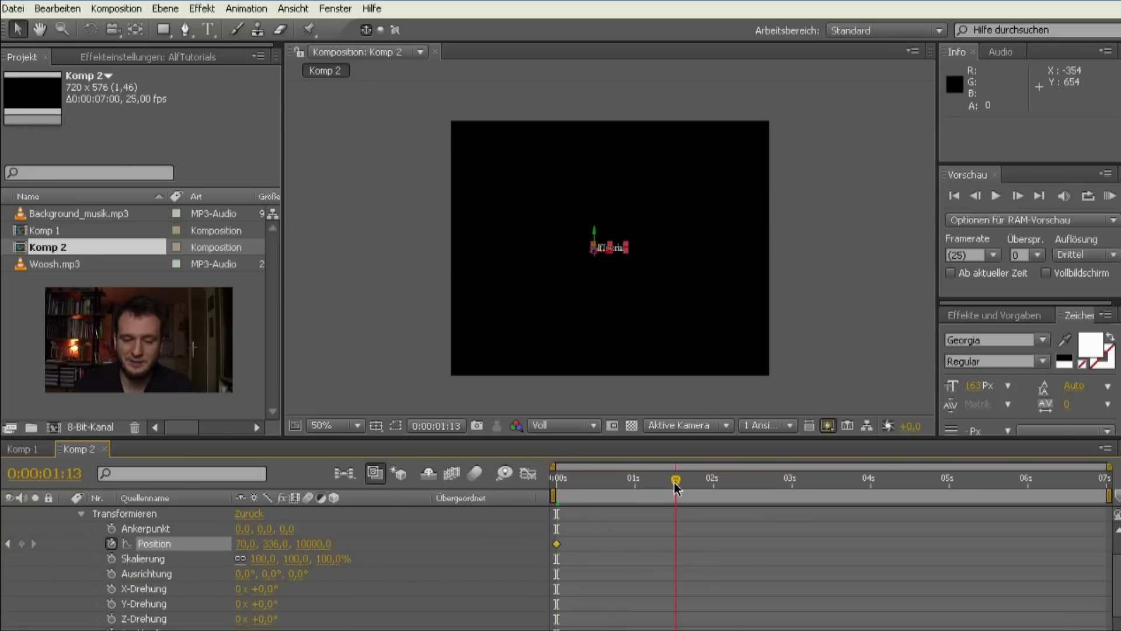
drag(316, 544, 376, 546)
click(307, 541)
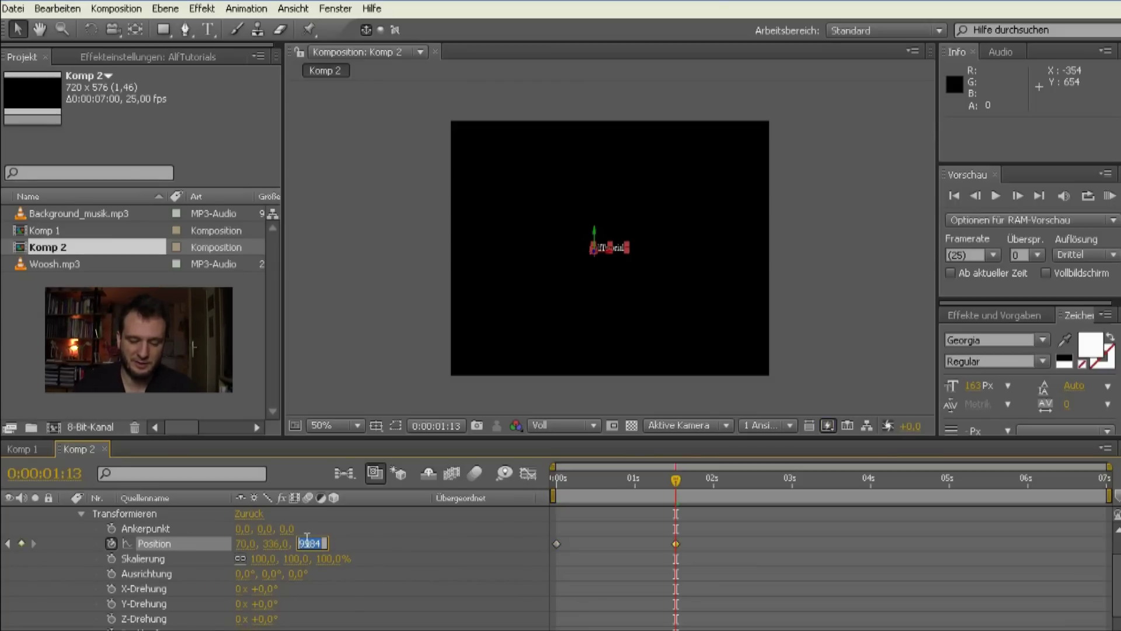
text(0)
key(Return)
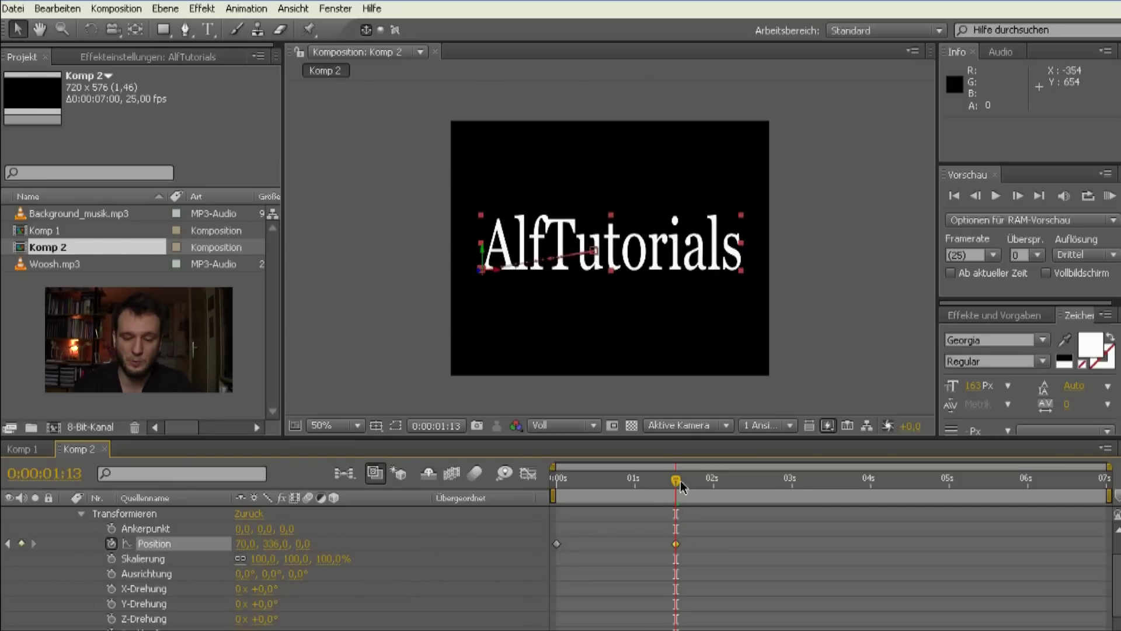
mouse_move(679, 480)
mouse_down()
mouse_move(552, 495)
mouse_move(690, 484)
mouse_move(680, 484)
mouse_up()
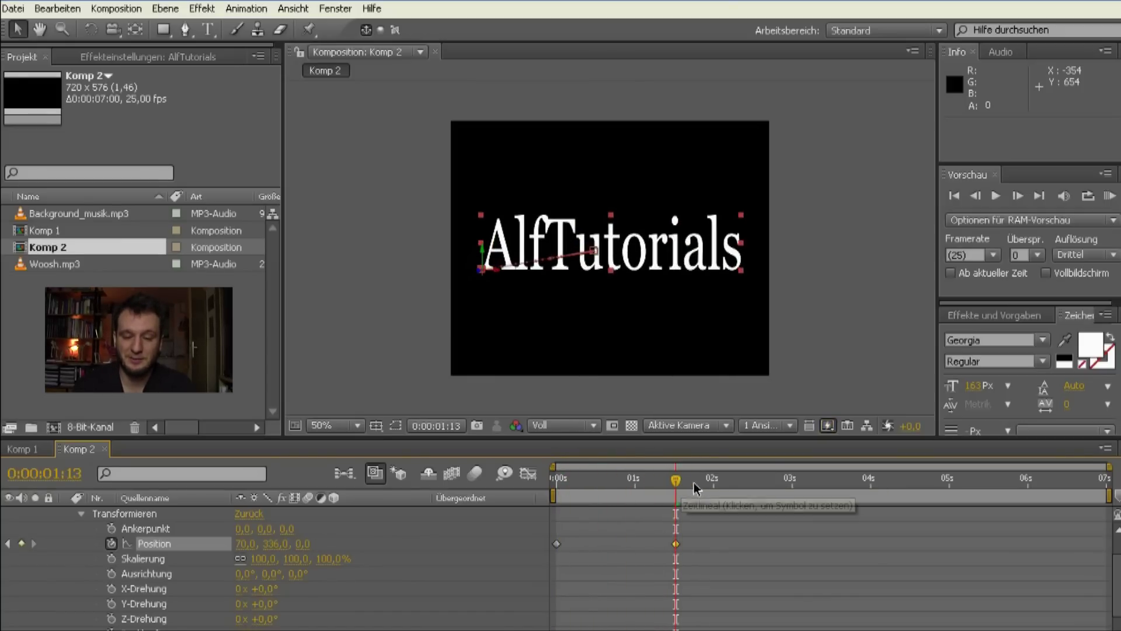
drag(675, 485, 1065, 479)
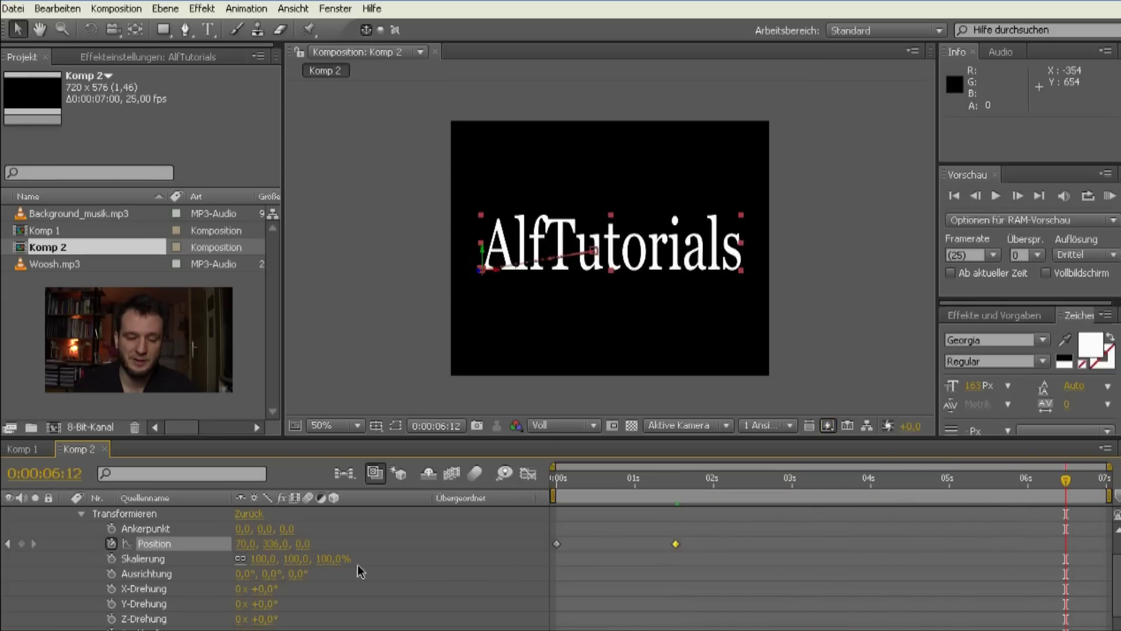
Drag the text closer in Z at 6:12 for a third keyframe, then scrub to check
mouse_move(305, 544)
mouse_down()
mouse_move(341, 547)
mouse_move(218, 557)
mouse_up()
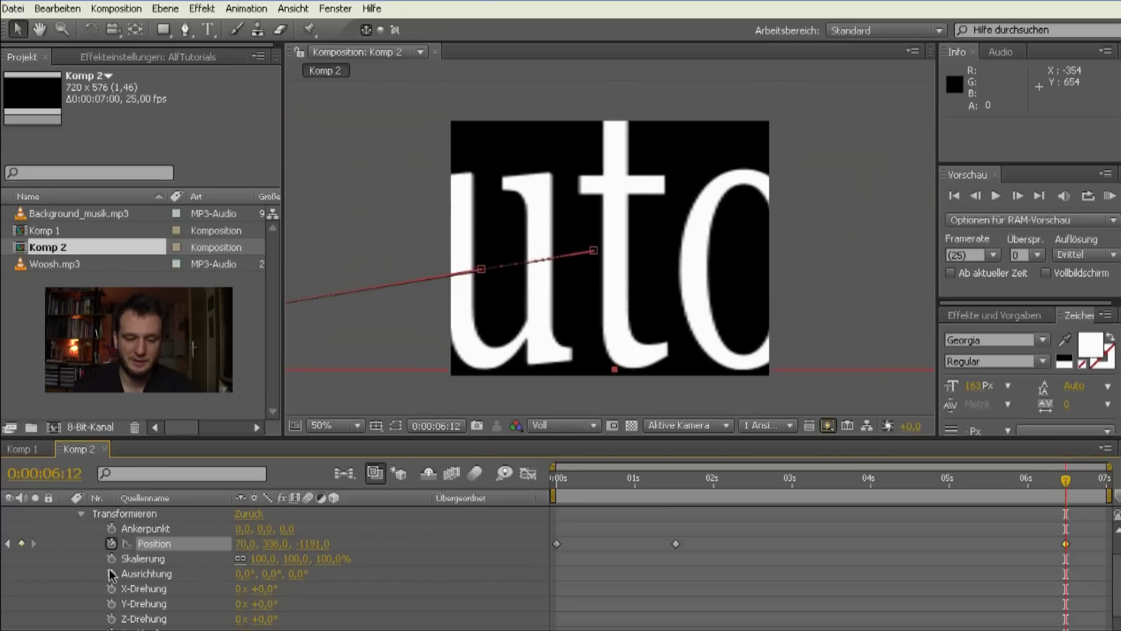
drag(318, 546, 69, 548)
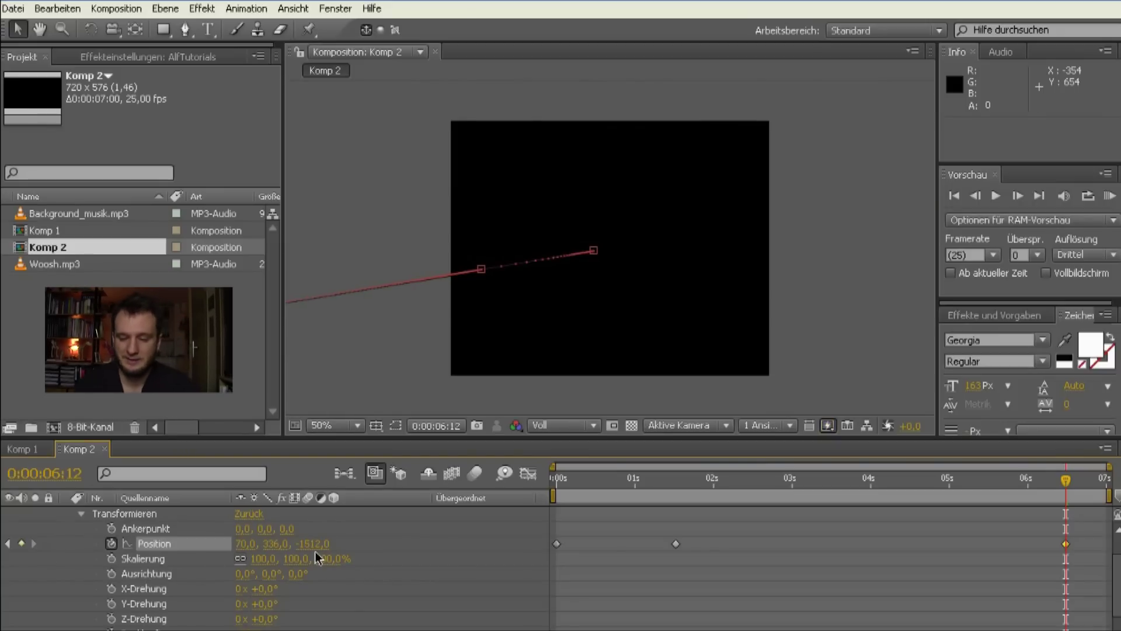
mouse_move(1070, 496)
mouse_down()
mouse_move(650, 505)
mouse_move(743, 501)
mouse_up()
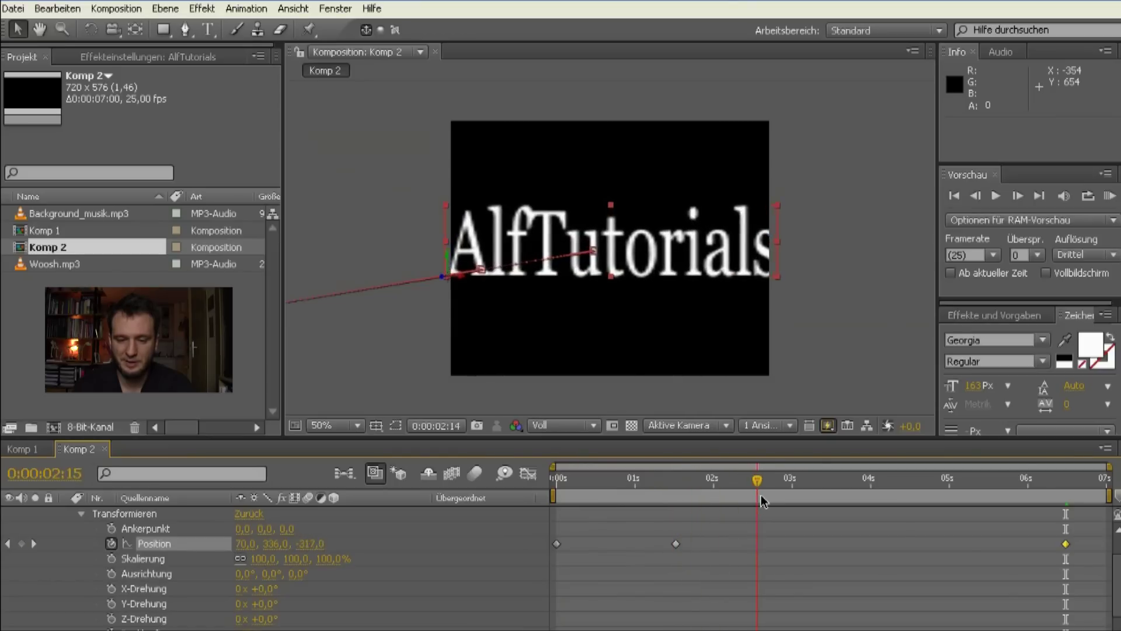
mouse_move(743, 501)
mouse_down()
mouse_move(996, 507)
mouse_move(539, 507)
mouse_move(708, 514)
mouse_up()
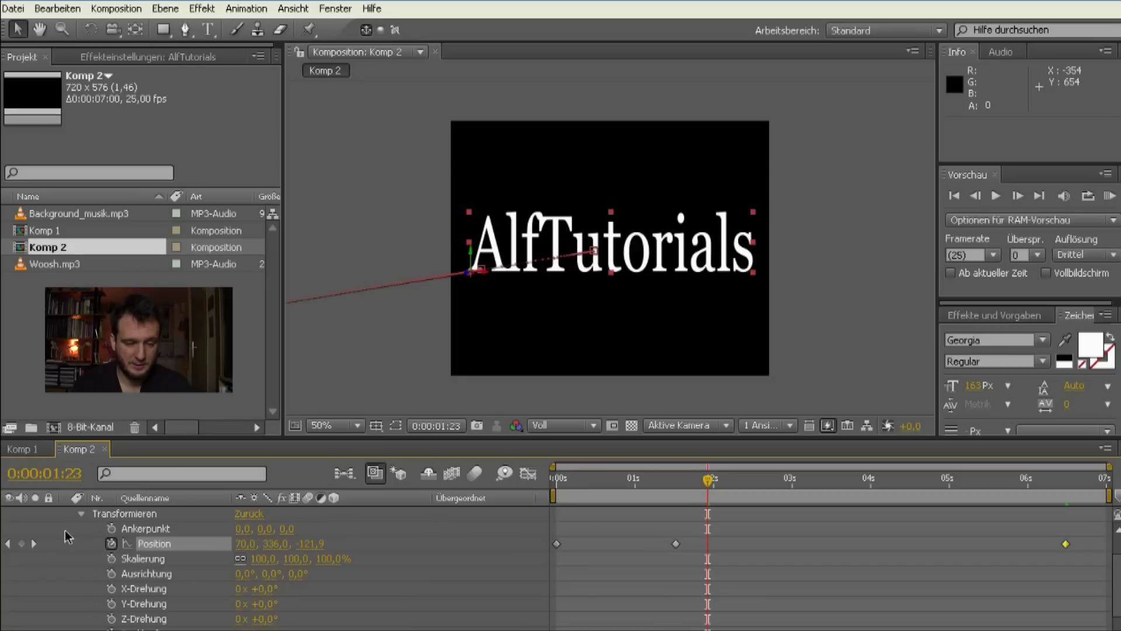
Search 'cc' in Effects & Presets and drop CC Radial Fast Blur onto AlfTutorials
click(81, 514)
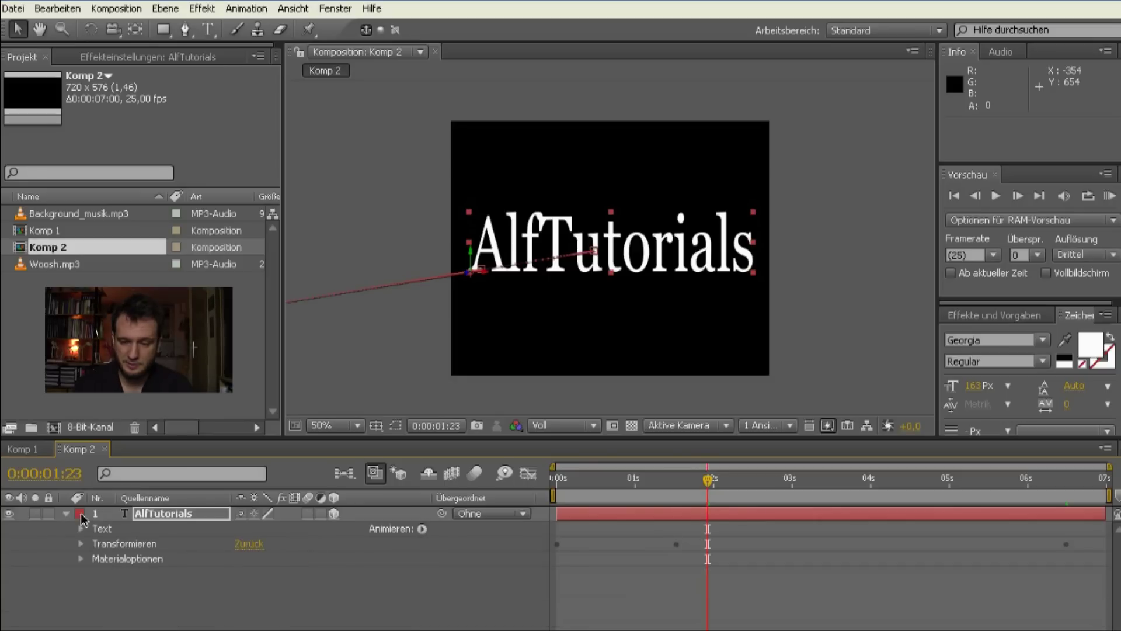
click(1003, 314)
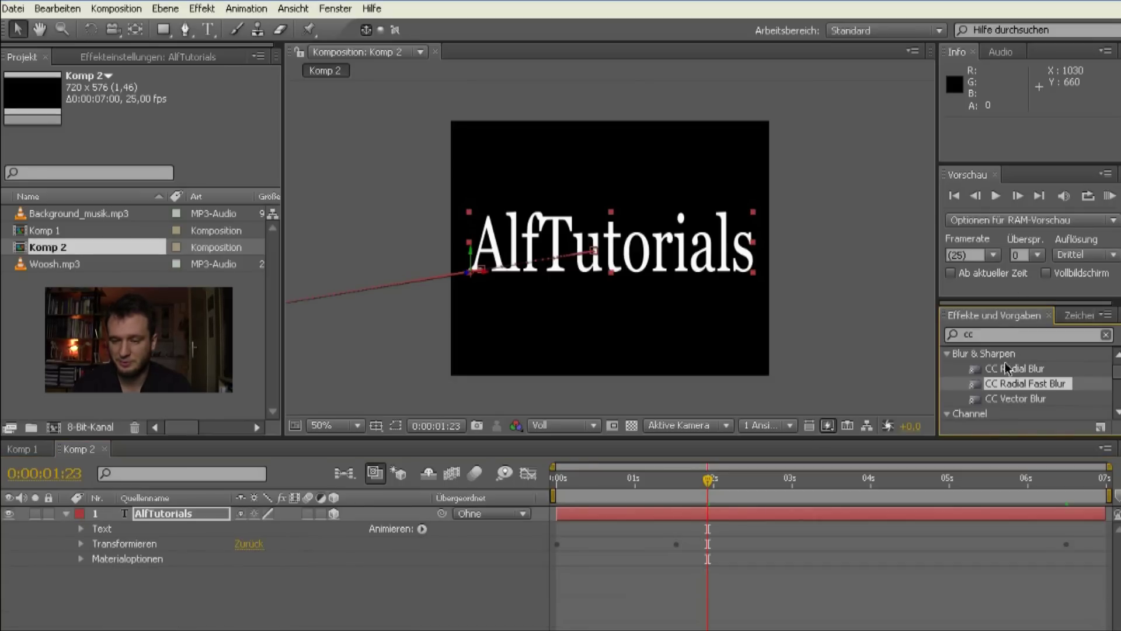
click(996, 334)
key(BackSpace)
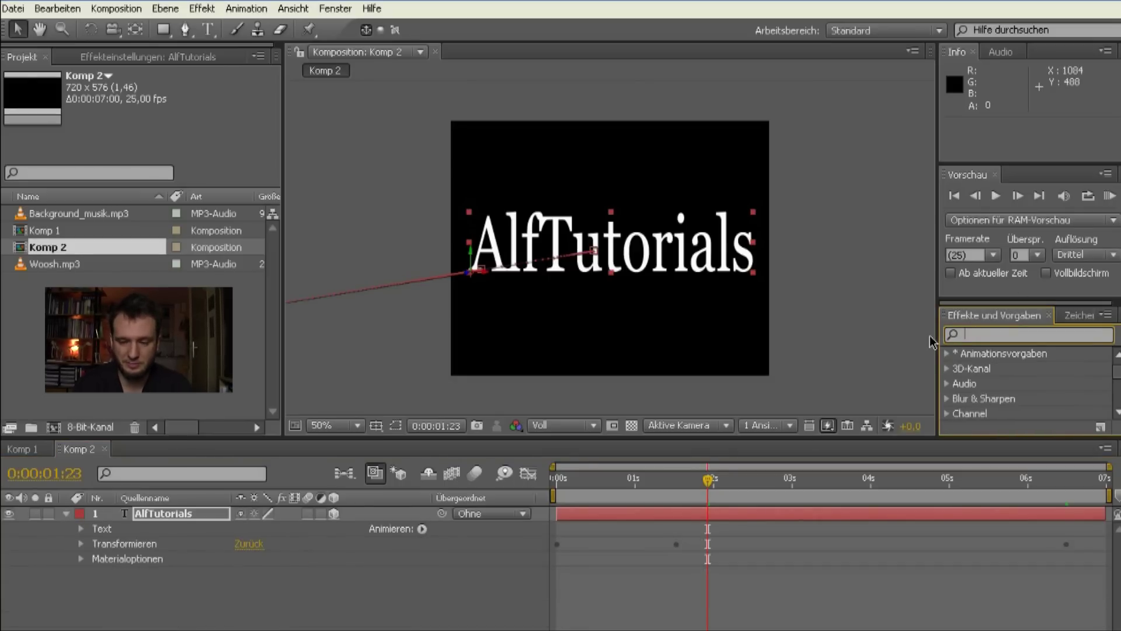
text(cc)
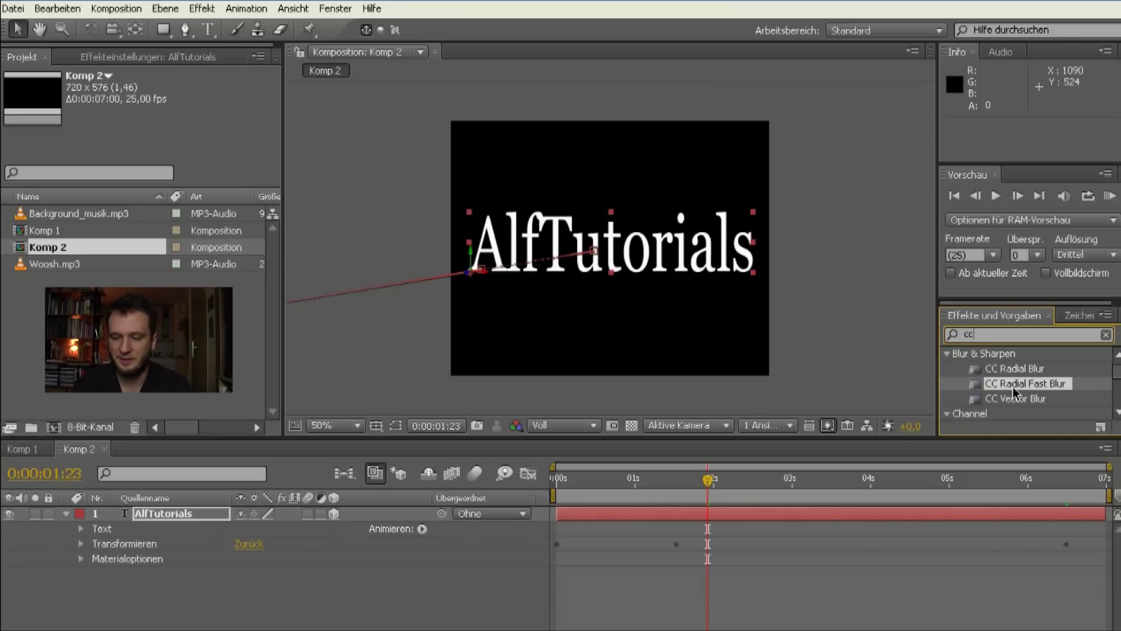
drag(1031, 383, 1032, 385)
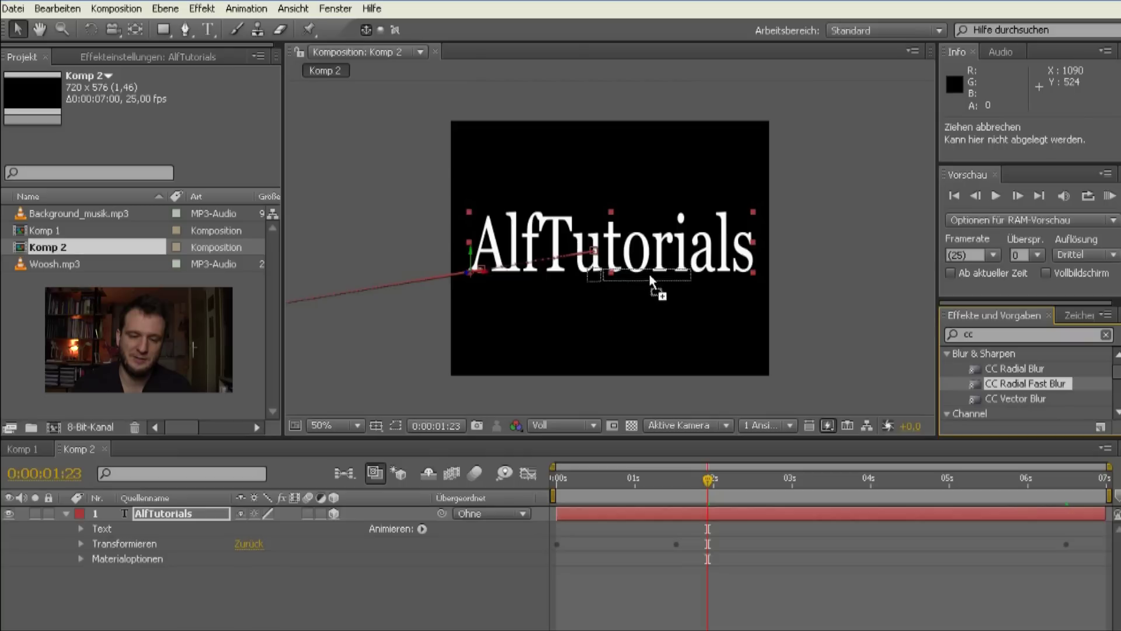
mouse_move(1031, 384)
mouse_down()
mouse_move(638, 250)
mouse_move(176, 513)
mouse_up()
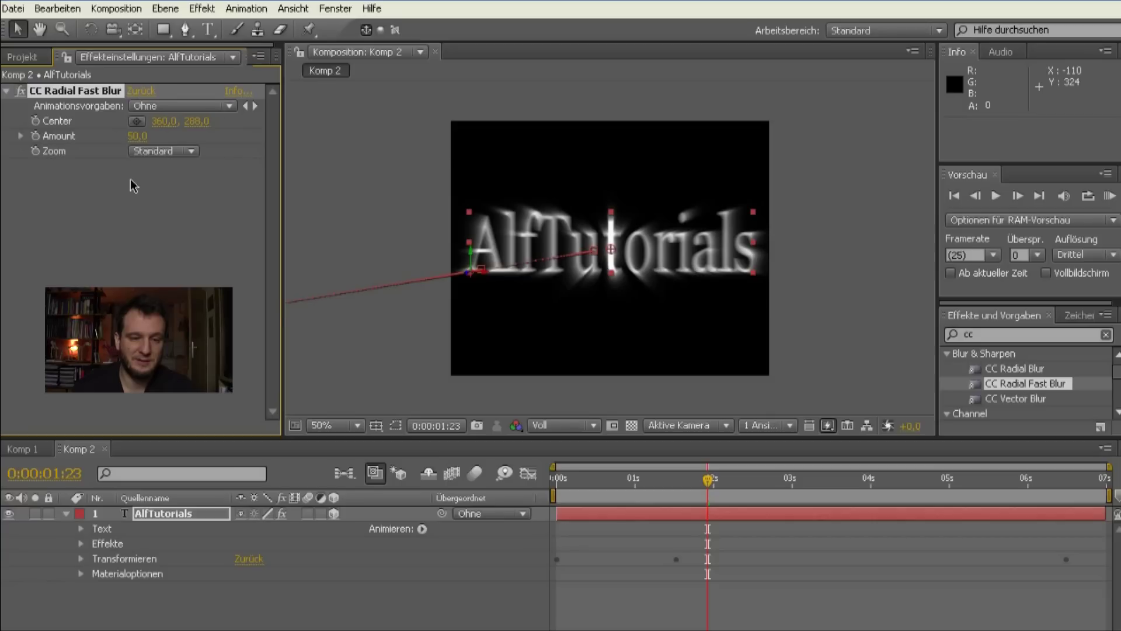
Try CC Radial Fast Blur Amount values such as 90, then set Amount to 0 at 0:00:01:23
click(335, 8)
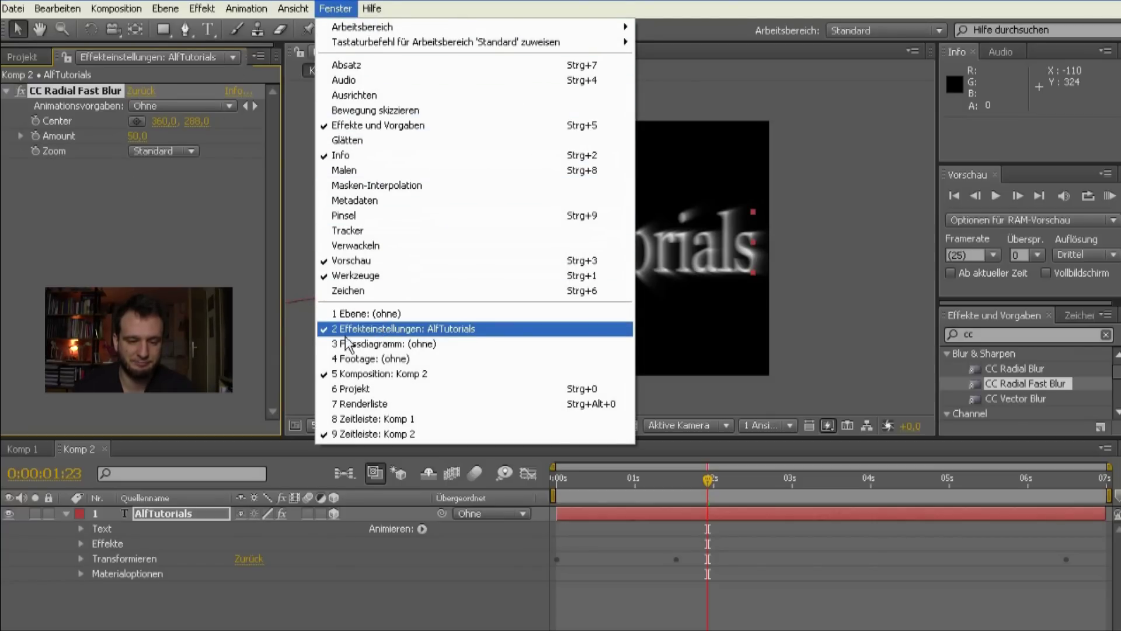
click(116, 9)
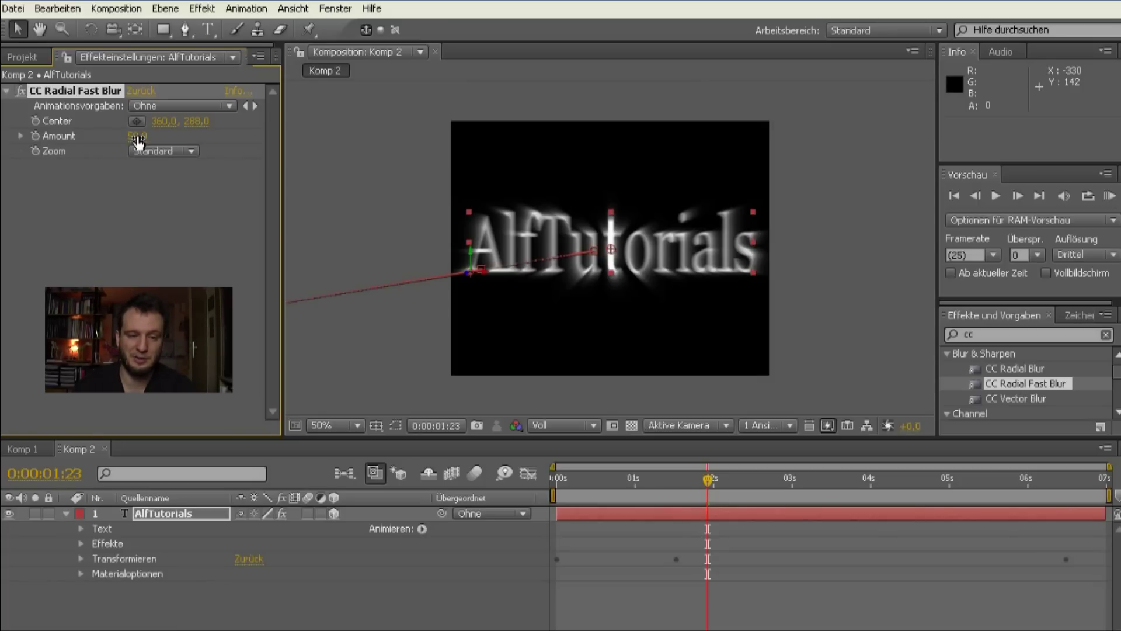
drag(138, 142, 179, 137)
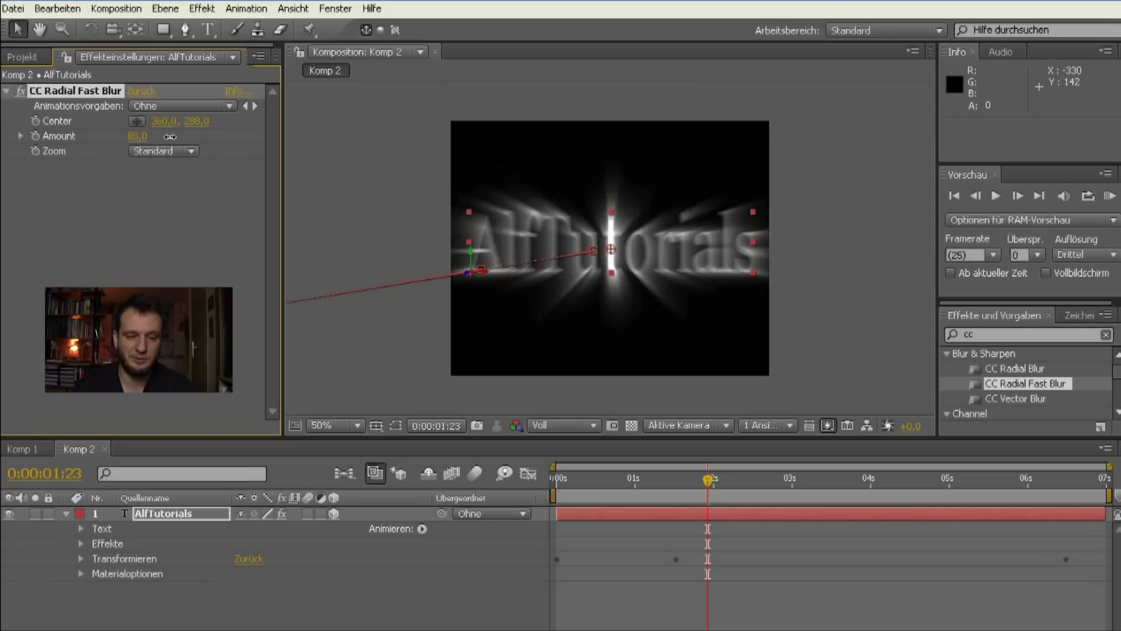
mouse_move(179, 138)
mouse_down()
mouse_move(67, 135)
mouse_move(174, 150)
mouse_up()
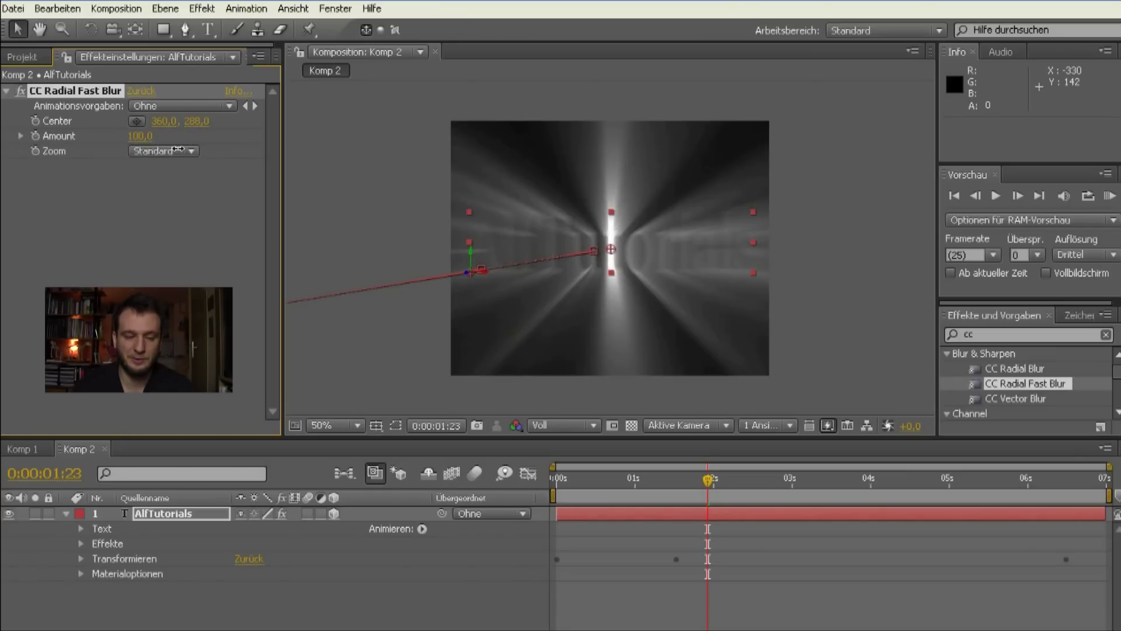
mouse_move(178, 149)
mouse_down()
mouse_move(115, 142)
mouse_move(128, 143)
mouse_up()
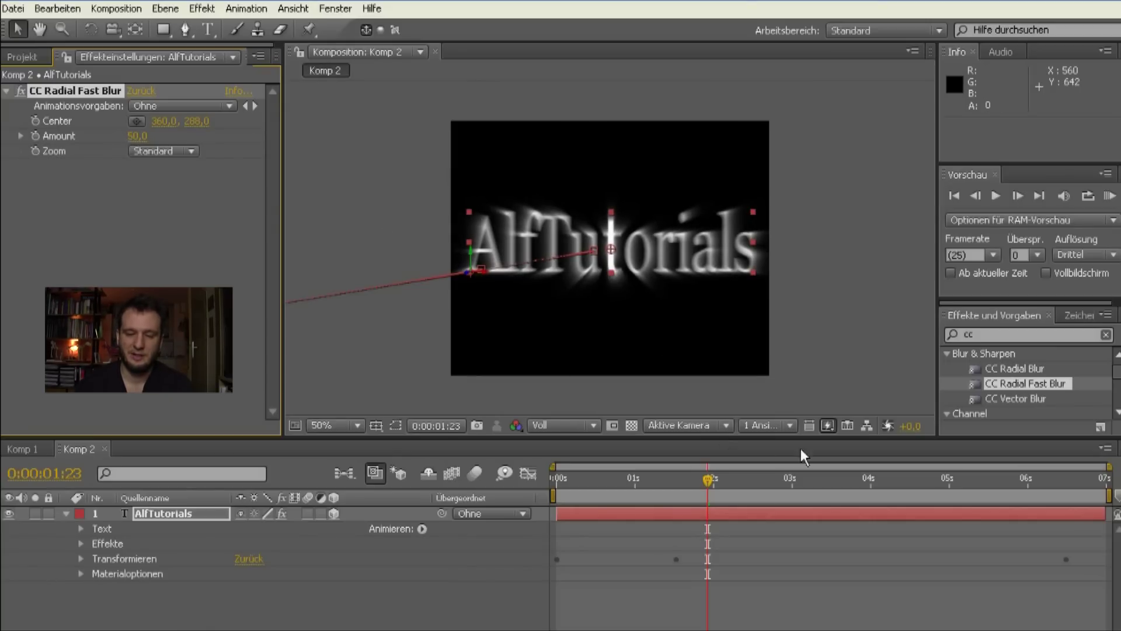
mouse_move(707, 480)
mouse_down()
mouse_move(649, 483)
mouse_move(708, 487)
mouse_up()
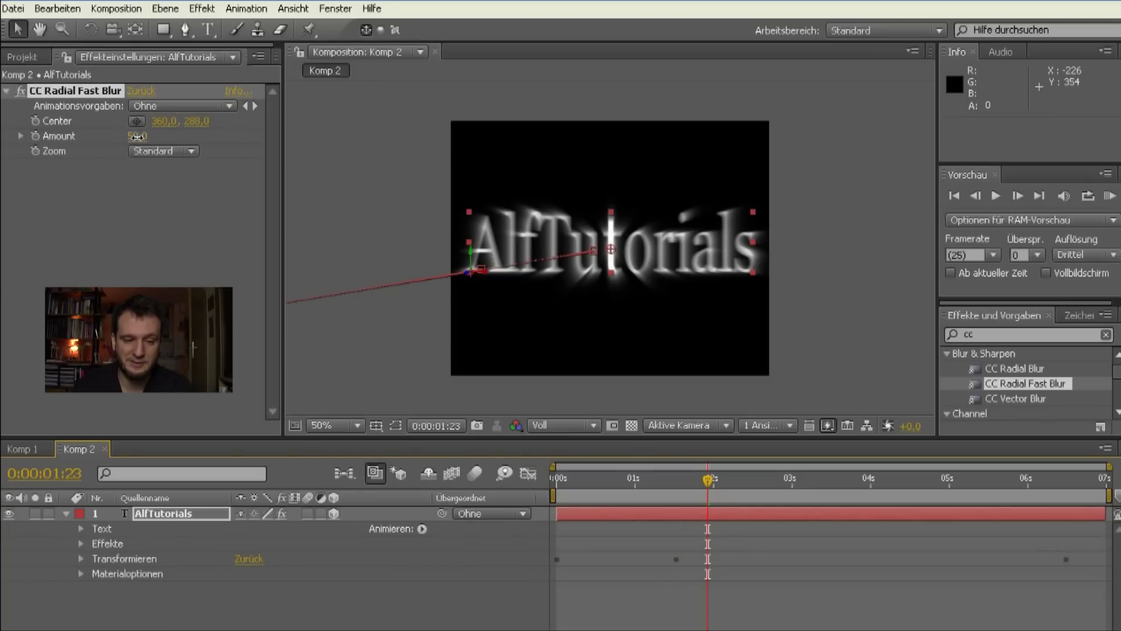
drag(136, 137, 76, 143)
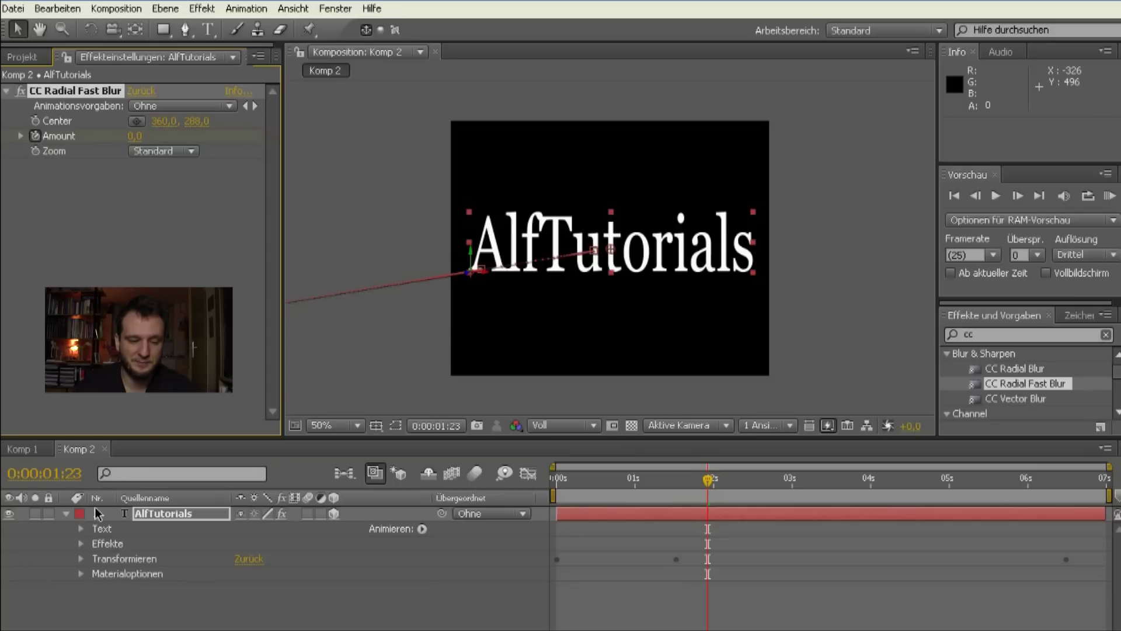
Reveal AlfTutorials' blur Amount keyframe at 0:00:01:23 and key Amount 100 at about 0:00:02:15
click(157, 515)
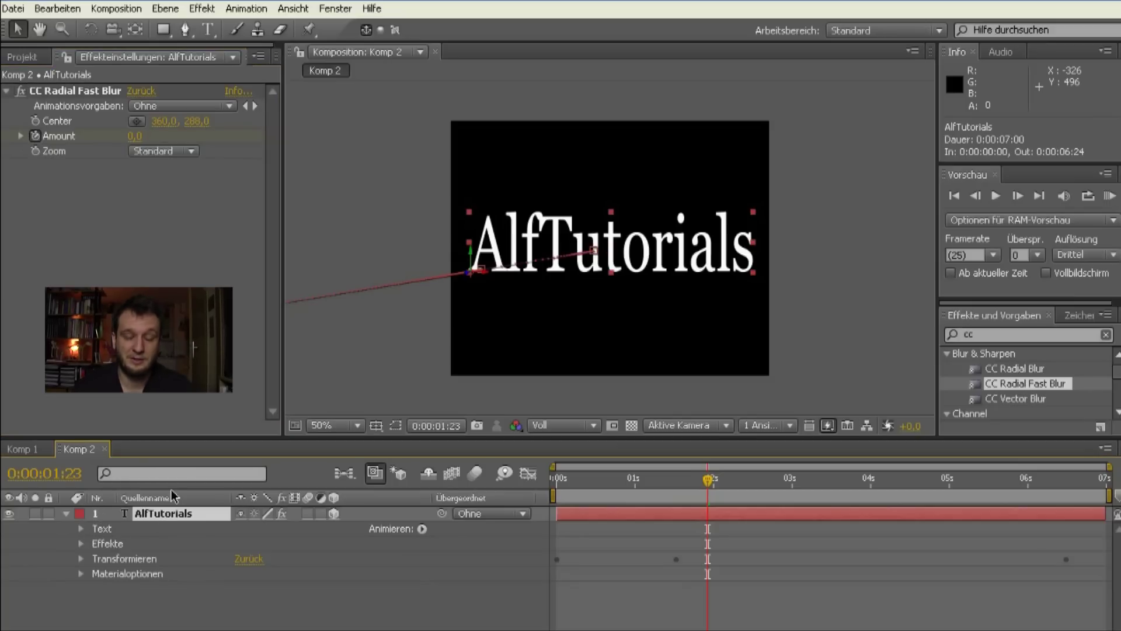
click(81, 544)
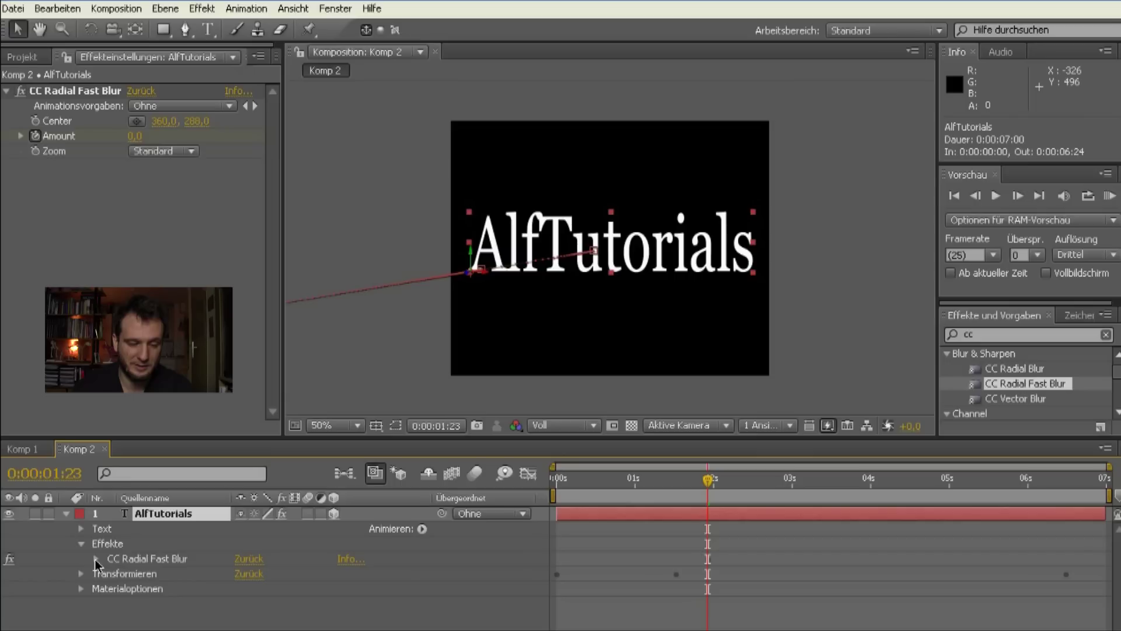
click(96, 559)
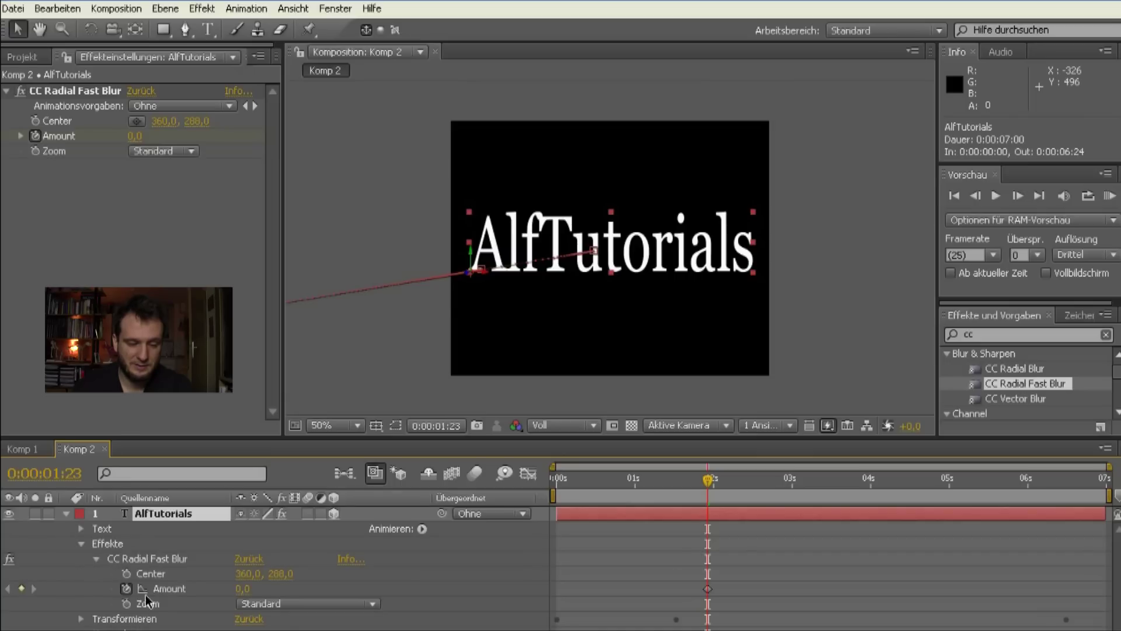
click(708, 589)
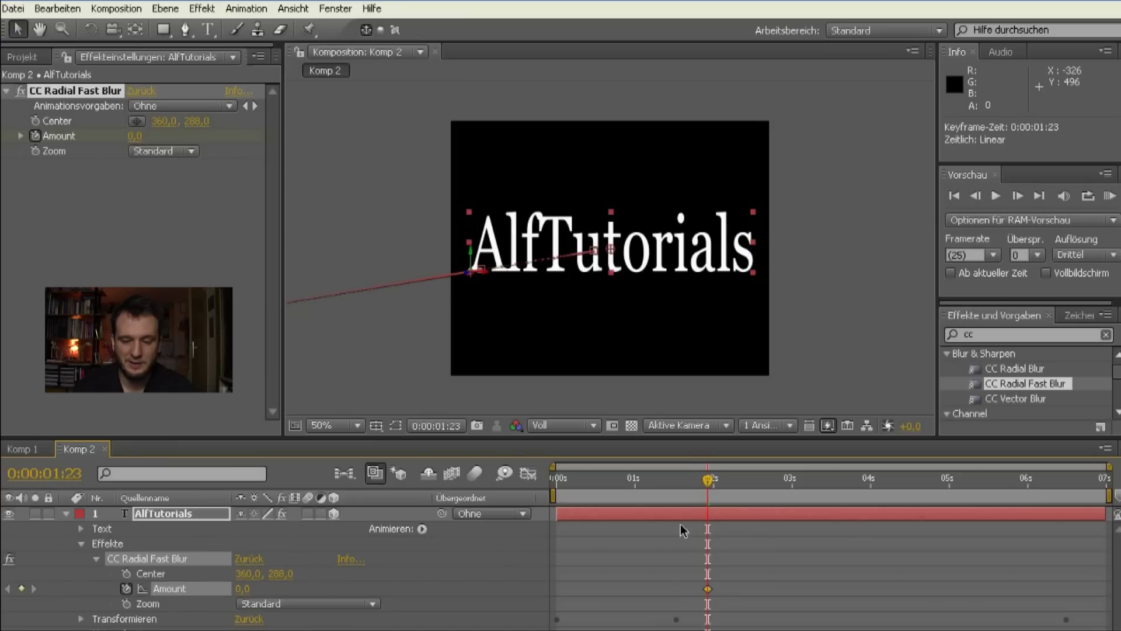
drag(715, 486, 756, 486)
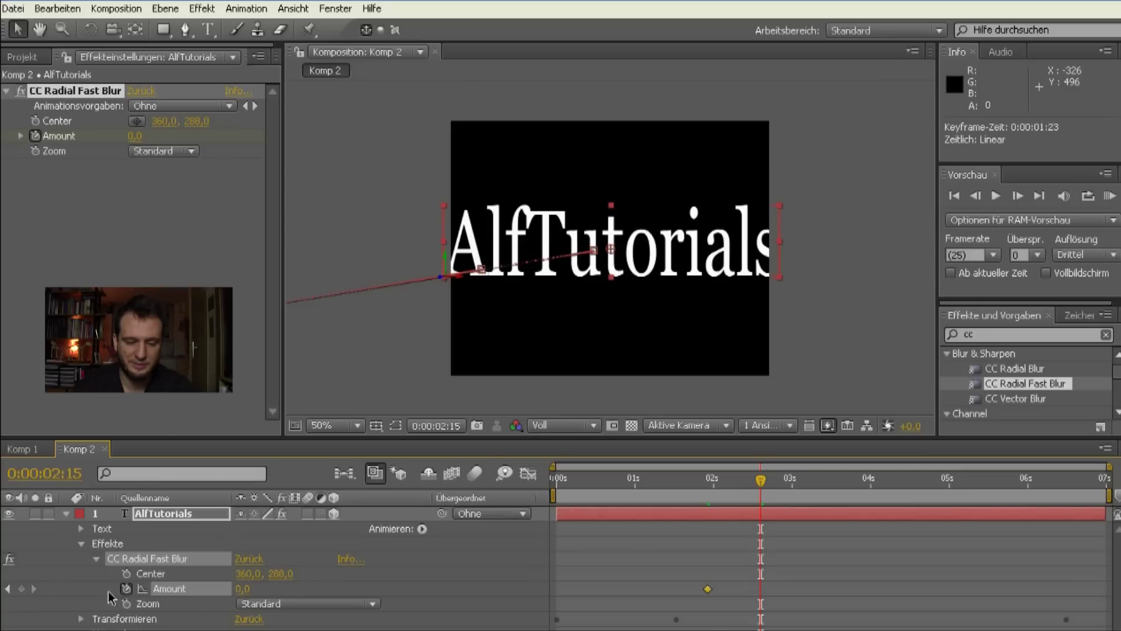
drag(250, 594, 423, 595)
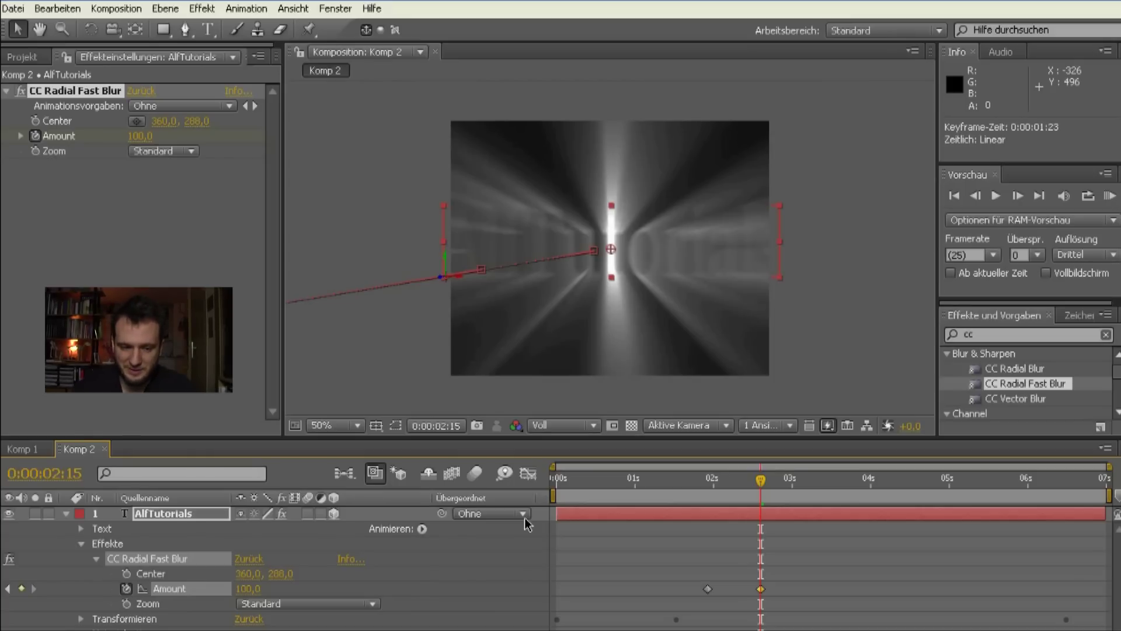
Compare the Brightest and Darkest blur zoom modes, keep Standard, and start picking the blur Center
click(190, 151)
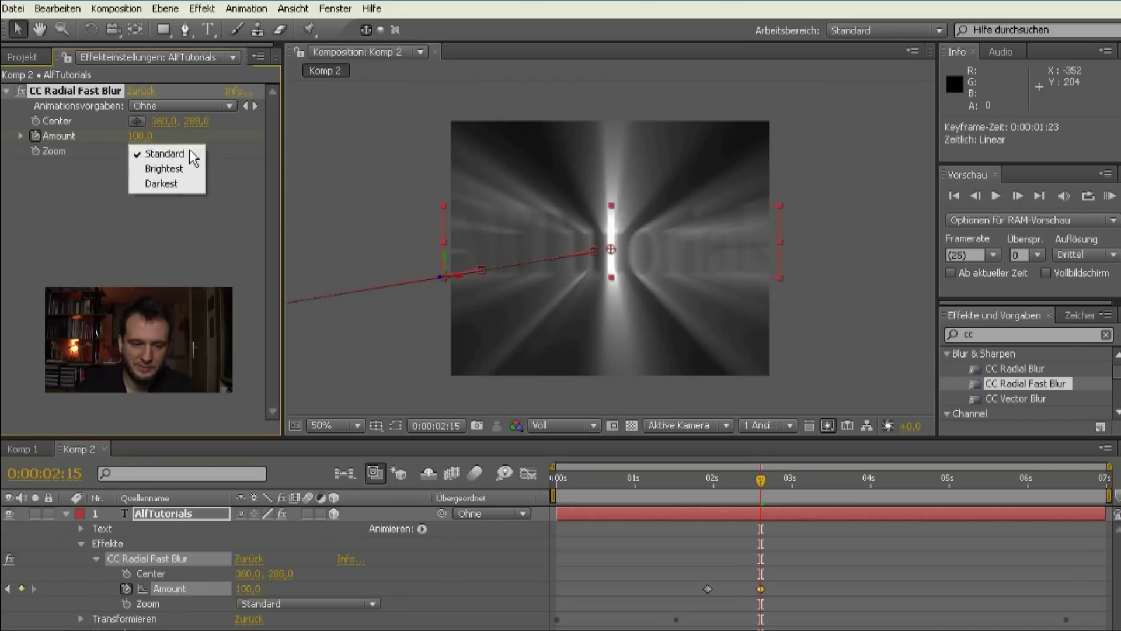
click(162, 170)
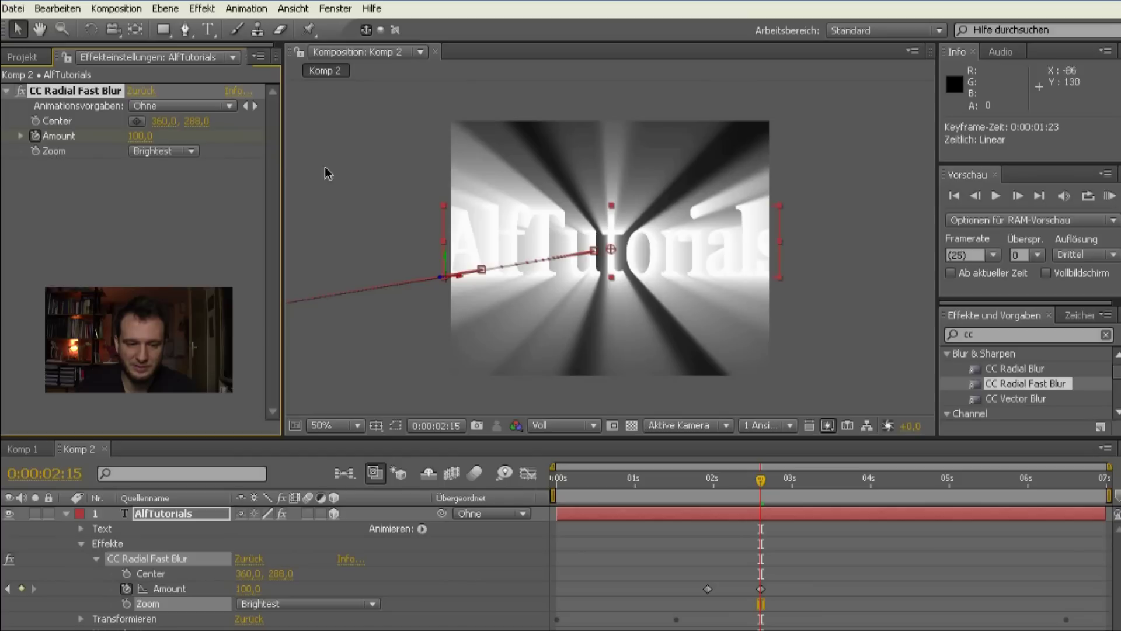
click(191, 151)
click(179, 168)
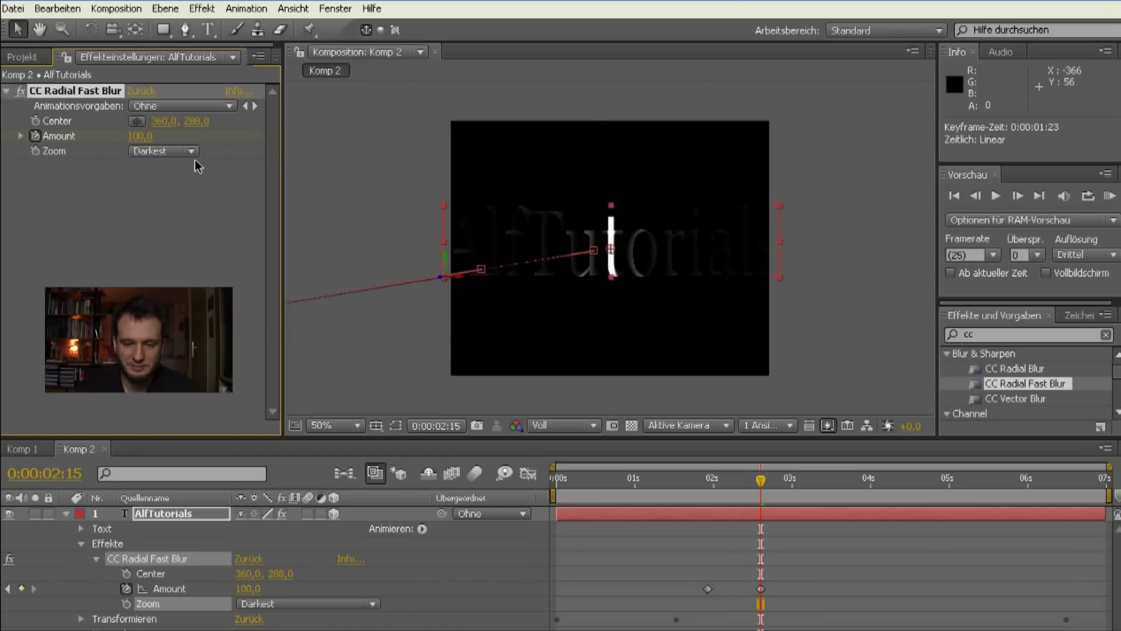
click(193, 151)
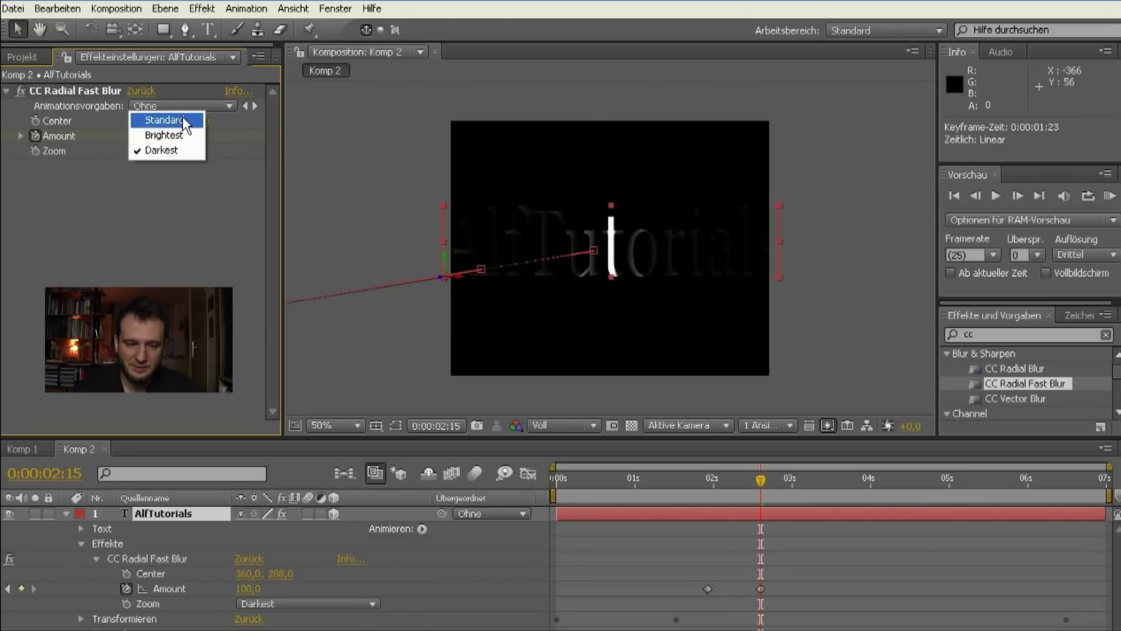
click(164, 120)
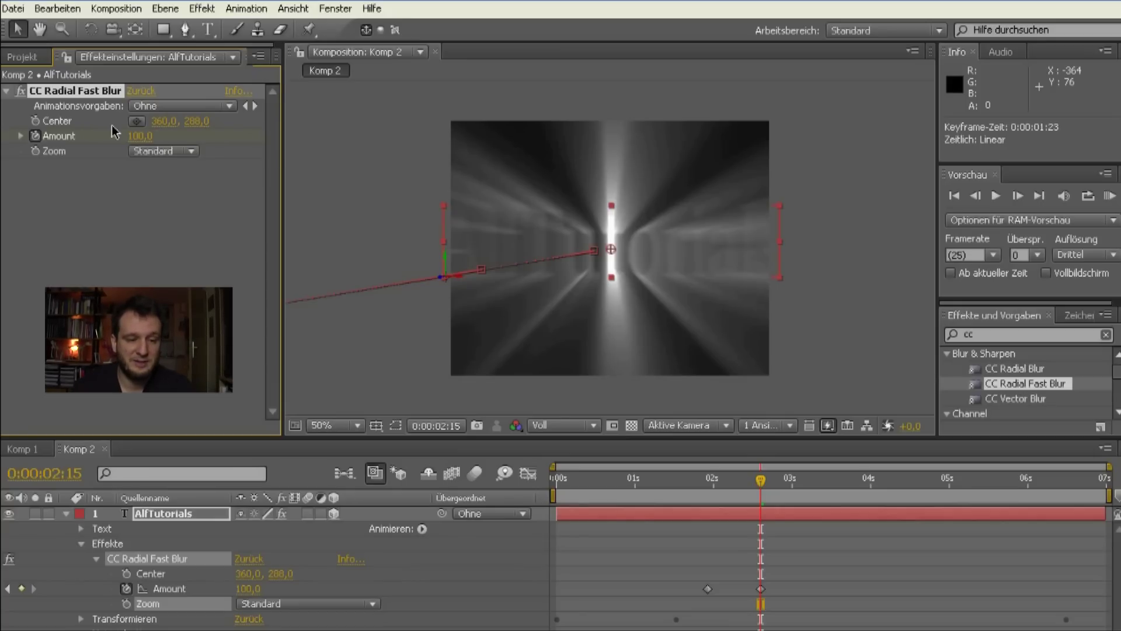
click(138, 124)
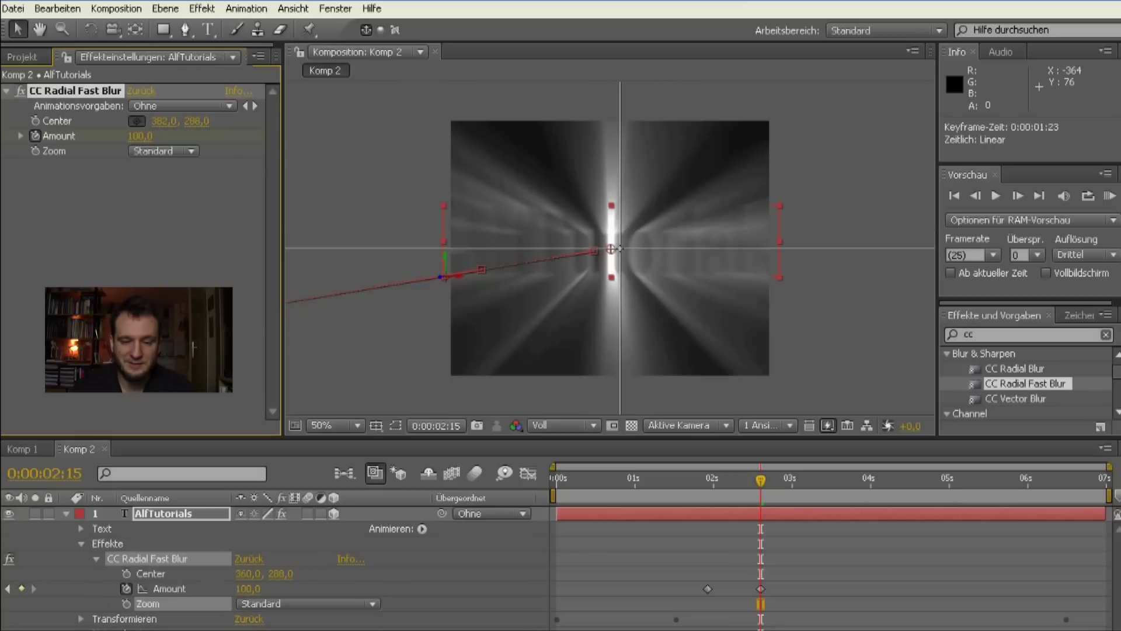
Place the blur centre on the text at about 372, 288, then scrub 2–4 s to check the burst
click(618, 249)
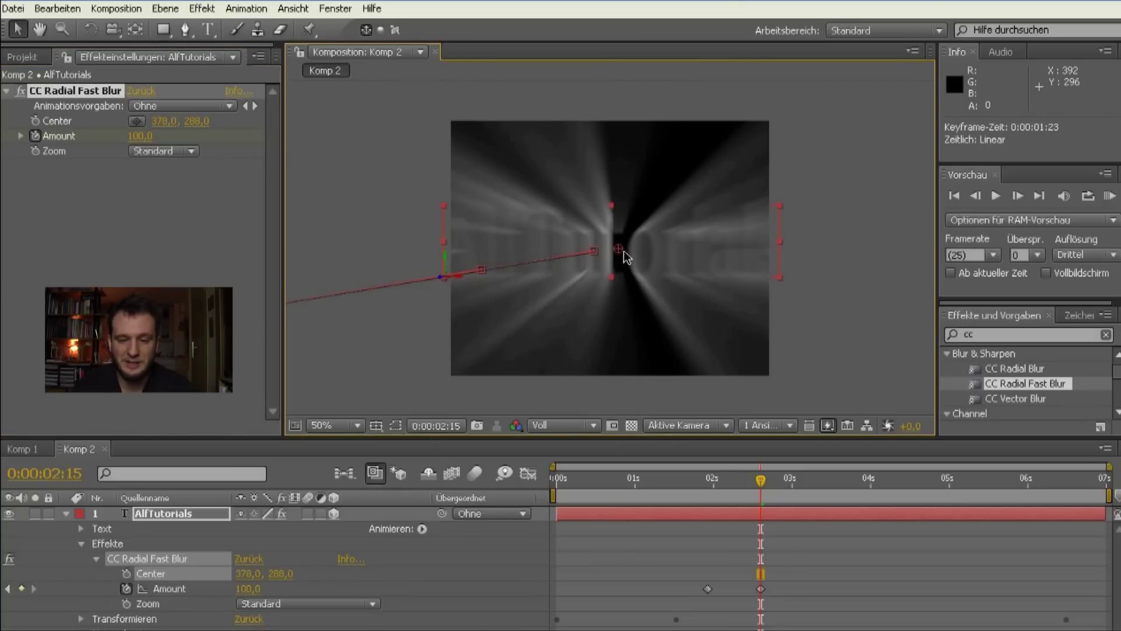
drag(619, 254, 613, 249)
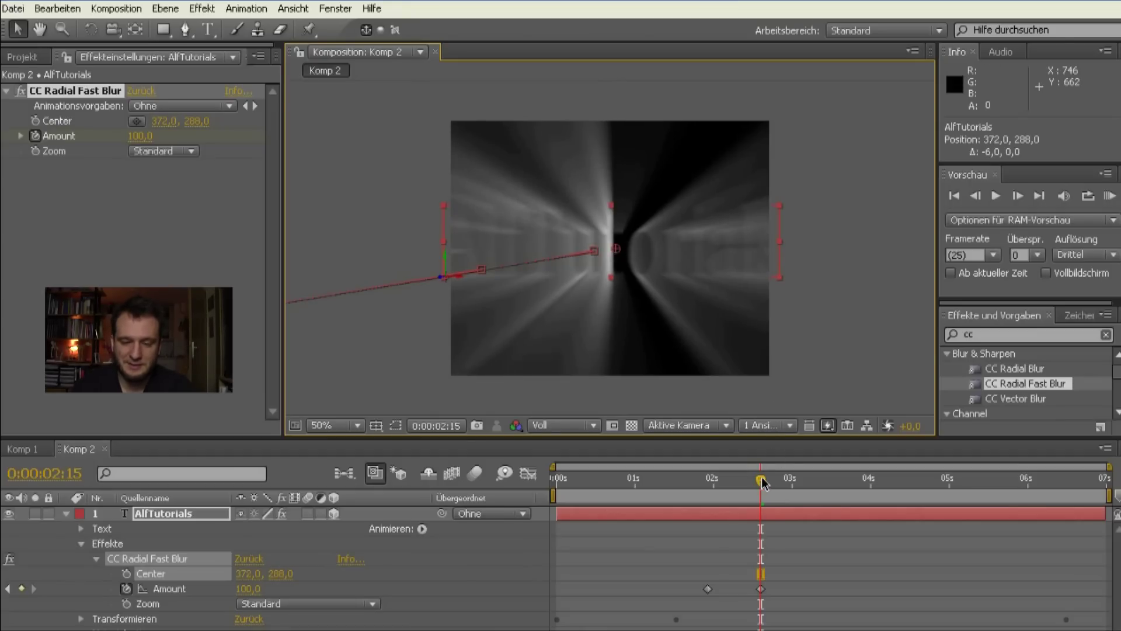
drag(762, 482, 828, 480)
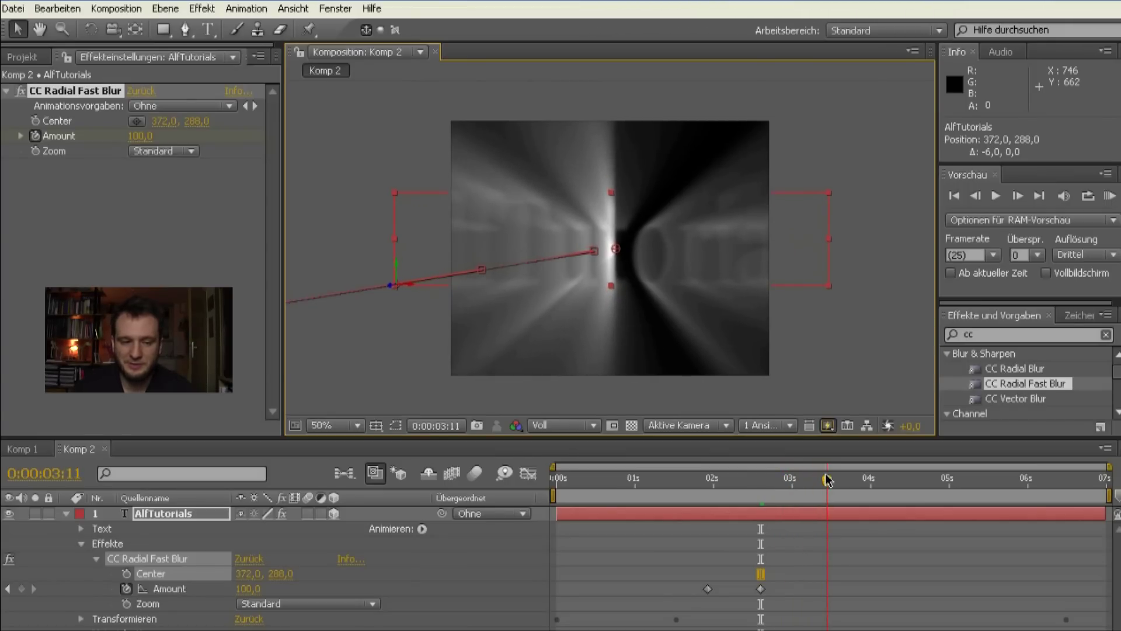
drag(828, 480, 899, 476)
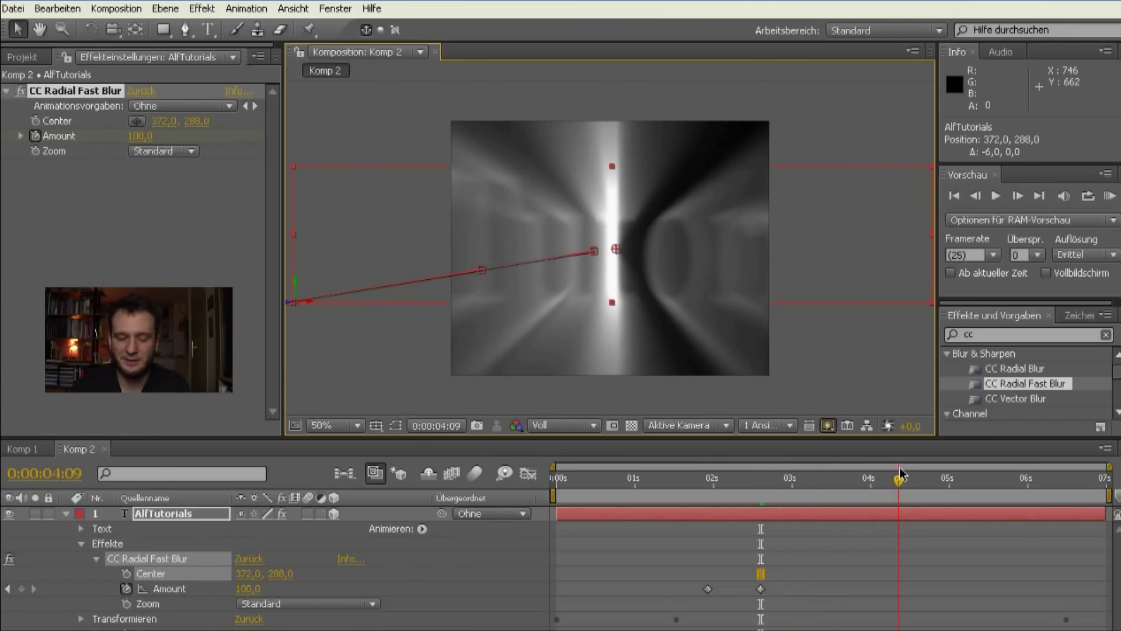
mouse_move(900, 476)
mouse_down()
mouse_move(825, 483)
mouse_move(892, 478)
mouse_up()
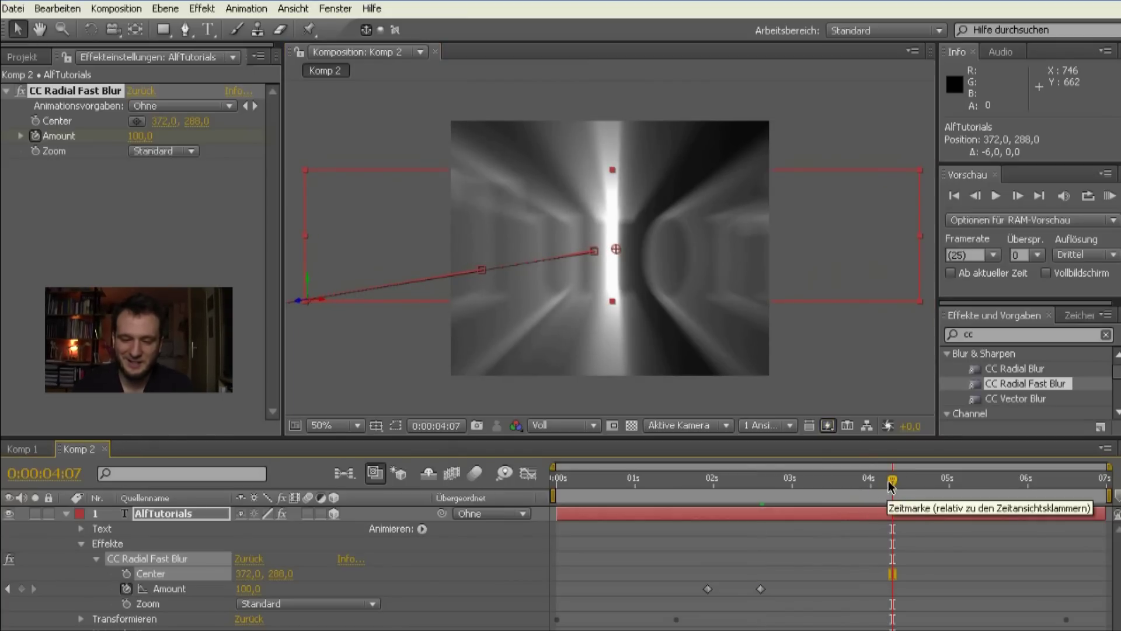
mouse_move(892, 483)
mouse_down()
mouse_move(765, 495)
mouse_move(779, 495)
mouse_up()
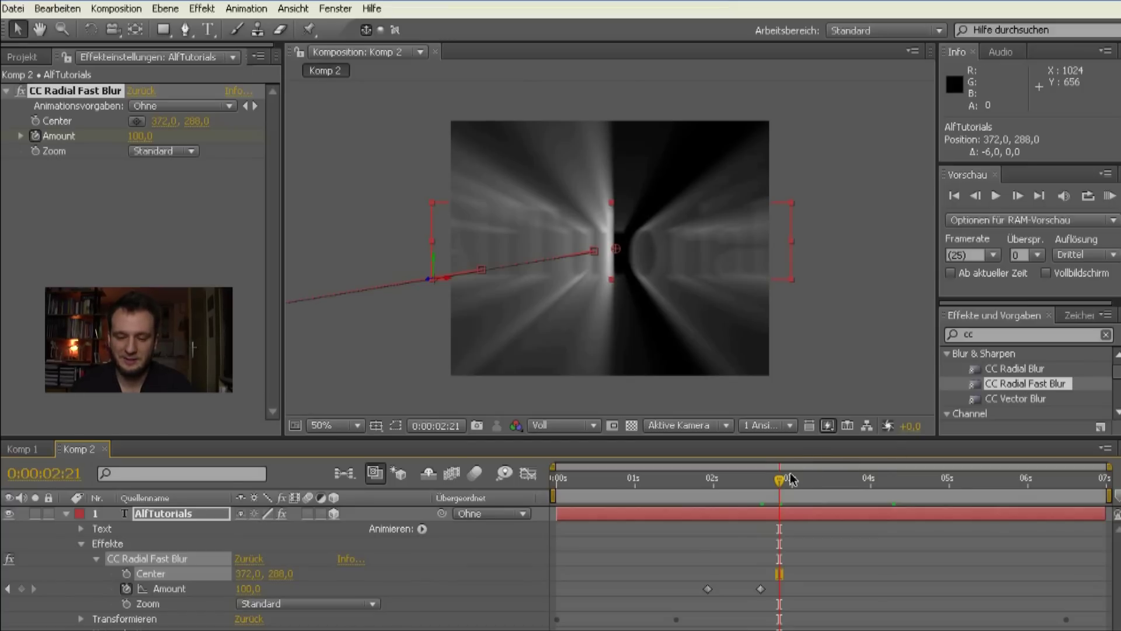
mouse_move(792, 479)
mouse_down()
mouse_move(961, 483)
mouse_move(555, 479)
mouse_up()
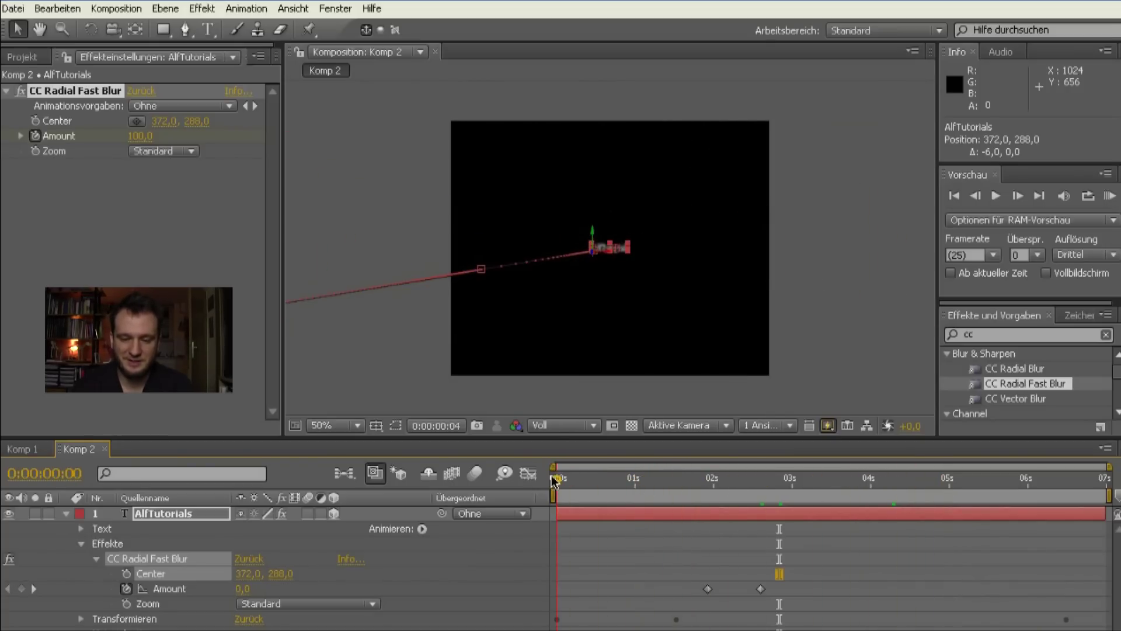
Preview the blur burst, stop at 2:09, collapse the text layer and show the Projekt item list
click(879, 274)
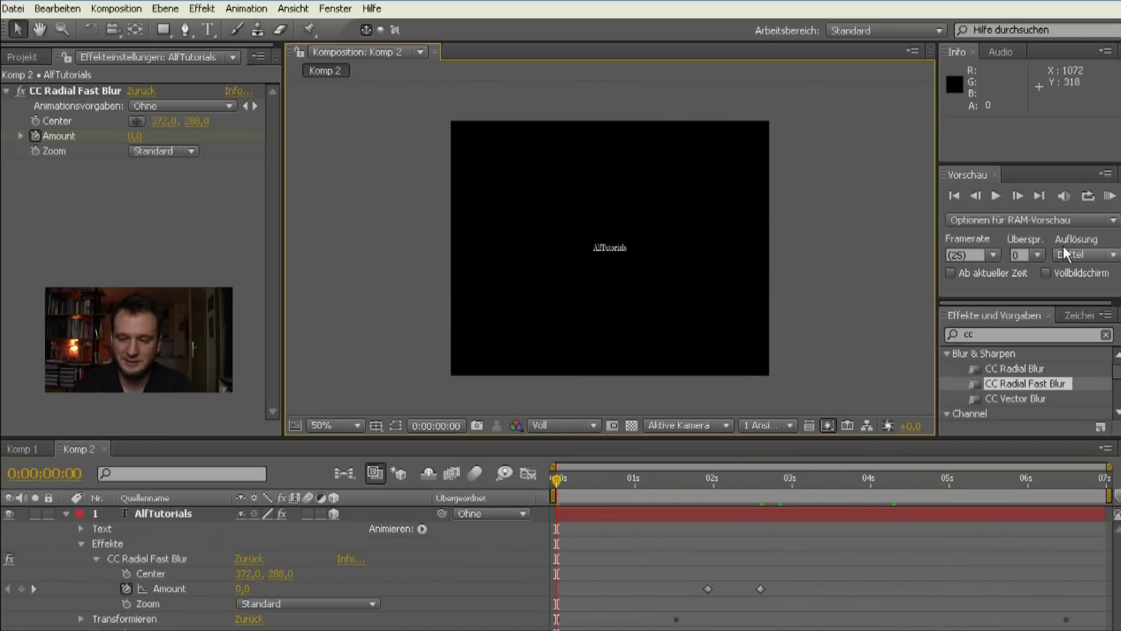
click(1109, 196)
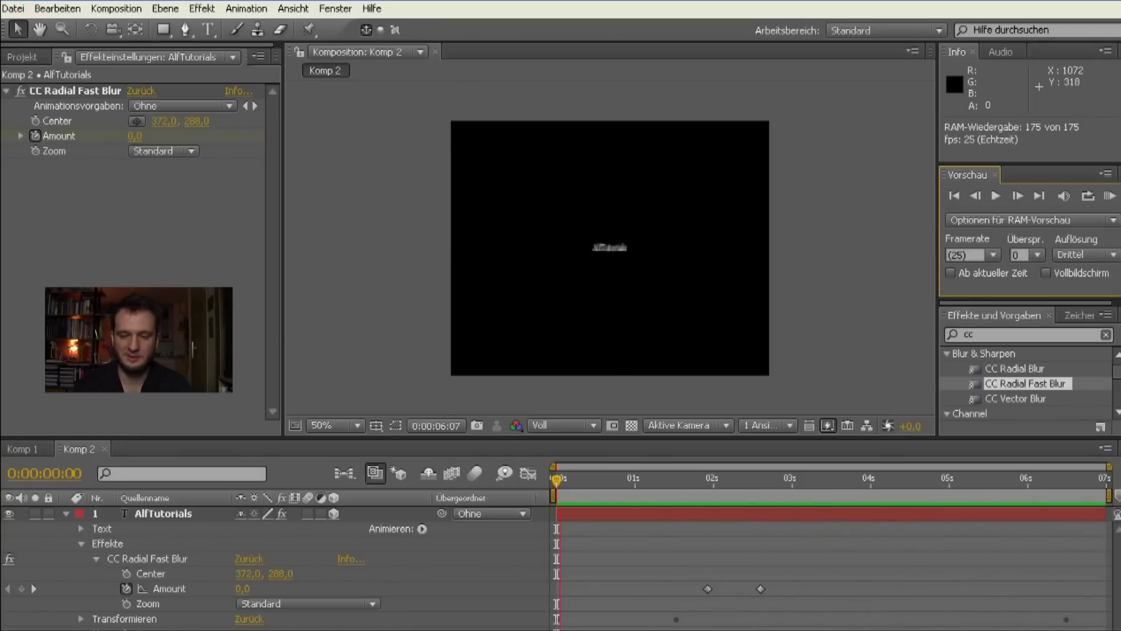
click(679, 473)
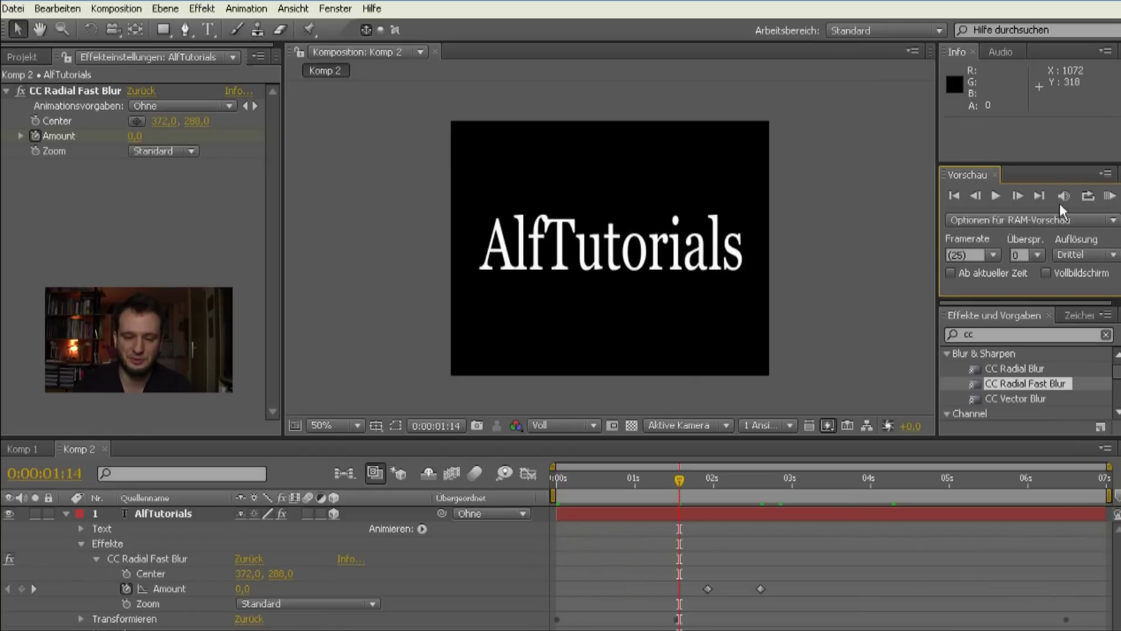
drag(692, 471, 741, 473)
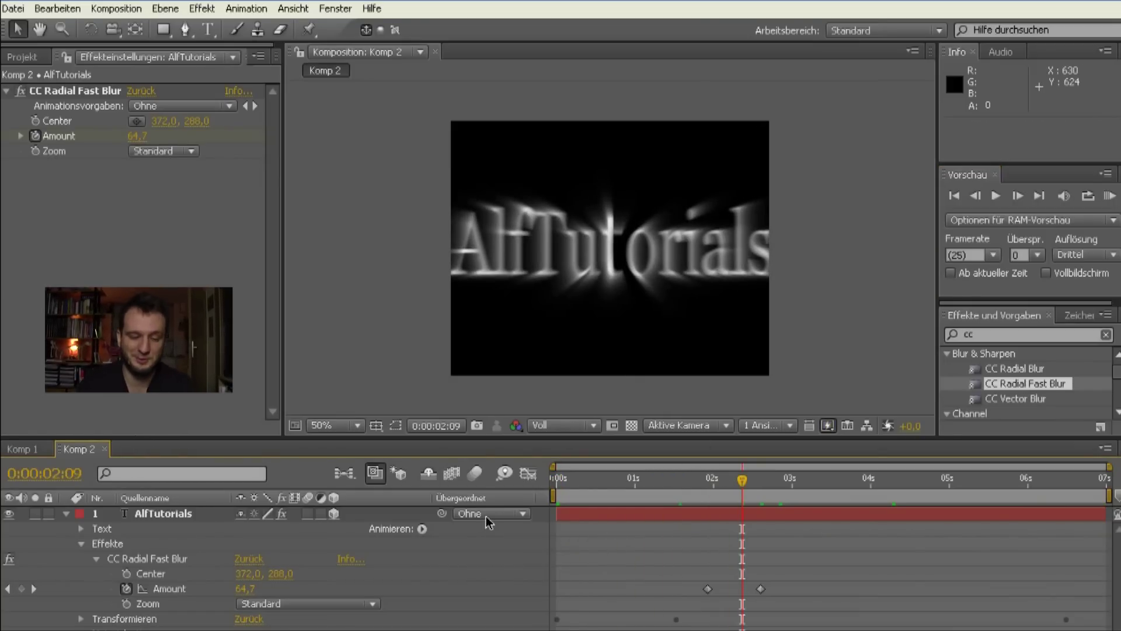
click(66, 515)
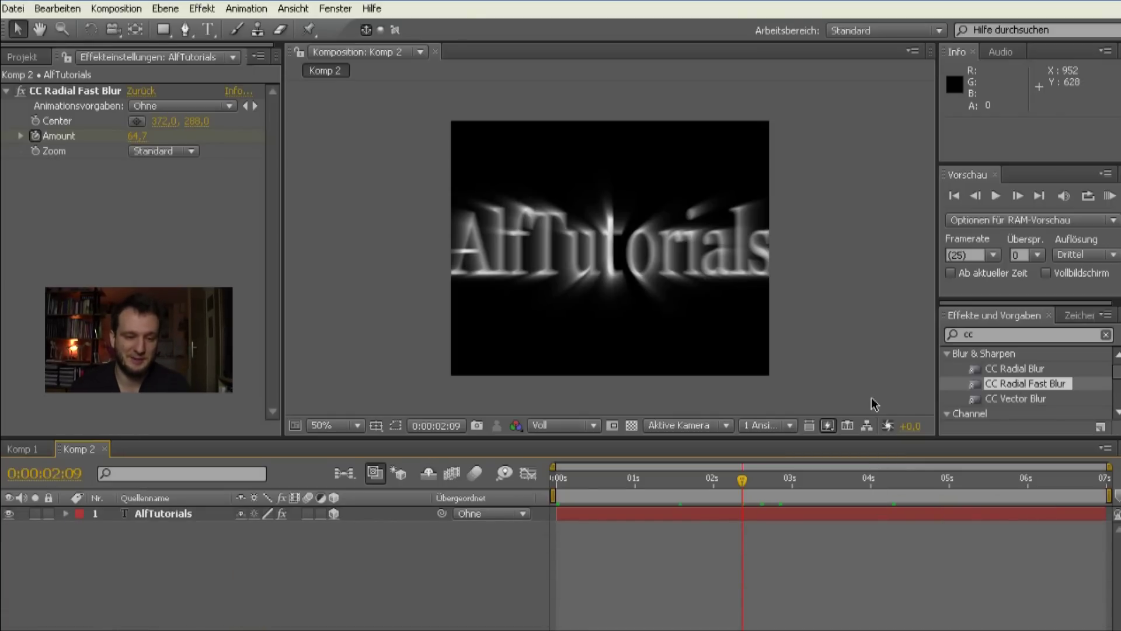
click(22, 57)
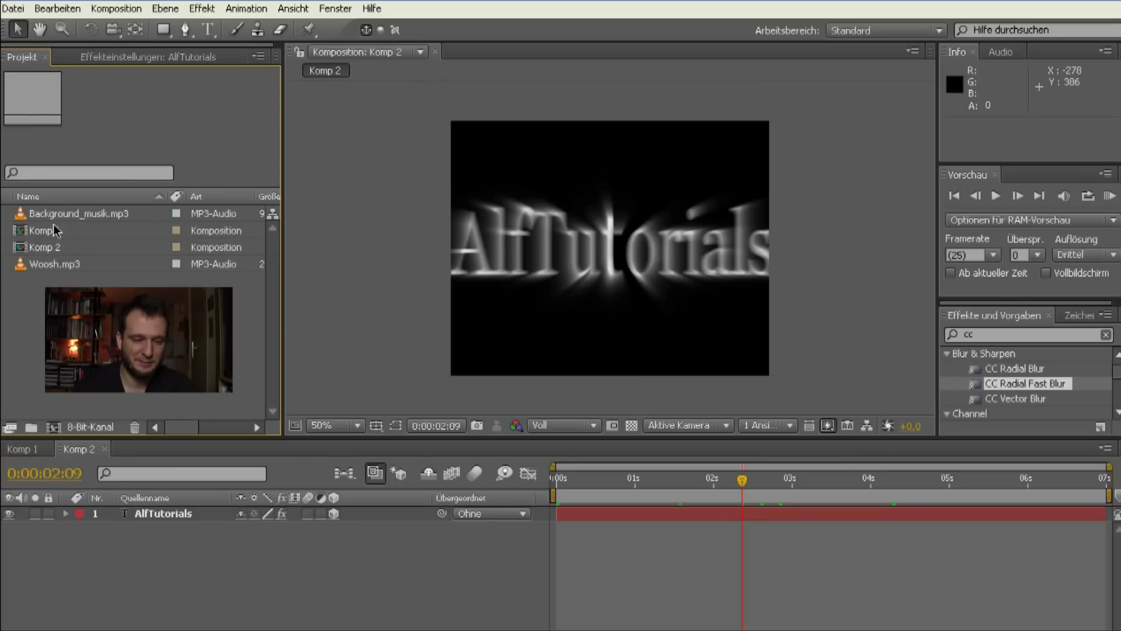
Drag Background_musik.mp3 into Komp 2 as layer 2 under AlfTutorials and return to the start
drag(64, 214, 164, 564)
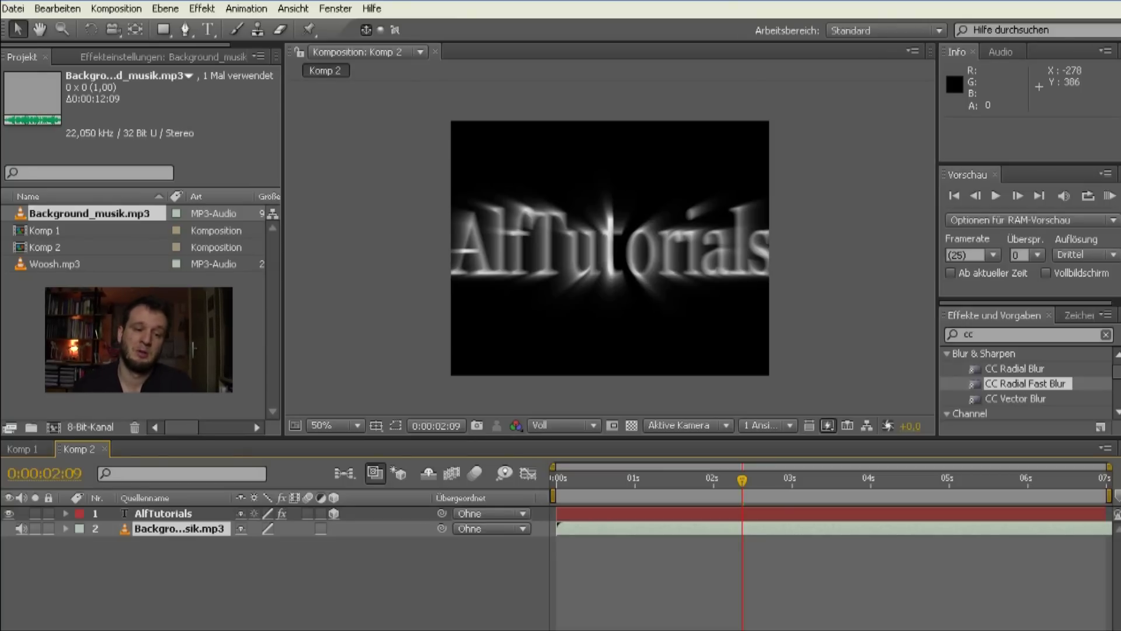
click(136, 315)
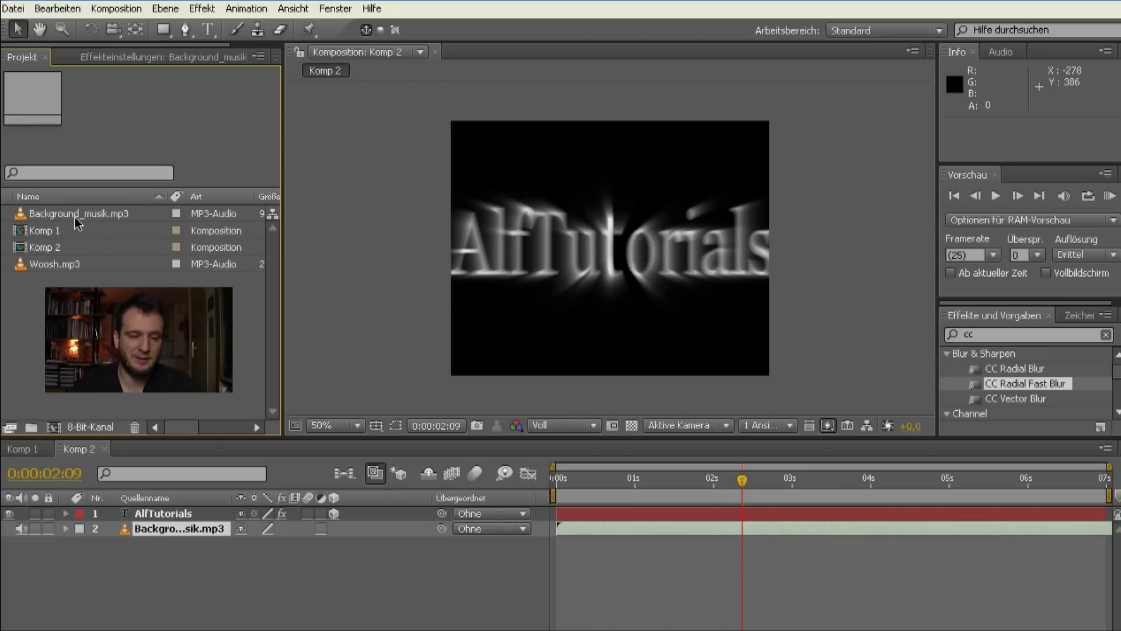
mouse_move(76, 213)
mouse_down()
mouse_move(151, 586)
mouse_move(91, 205)
mouse_up()
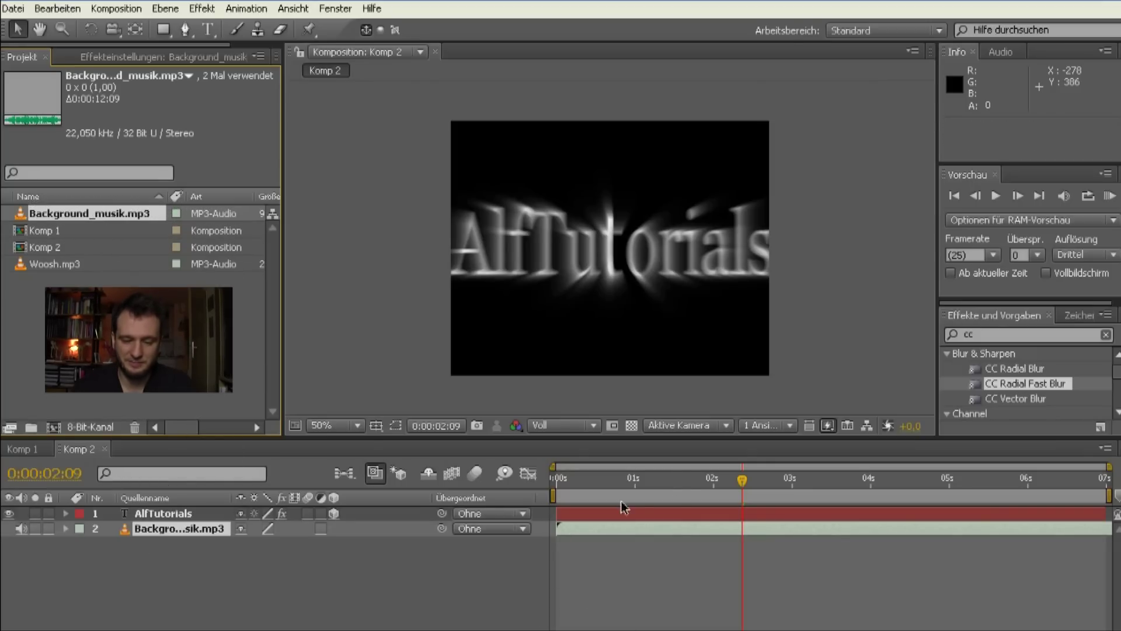
key(Home)
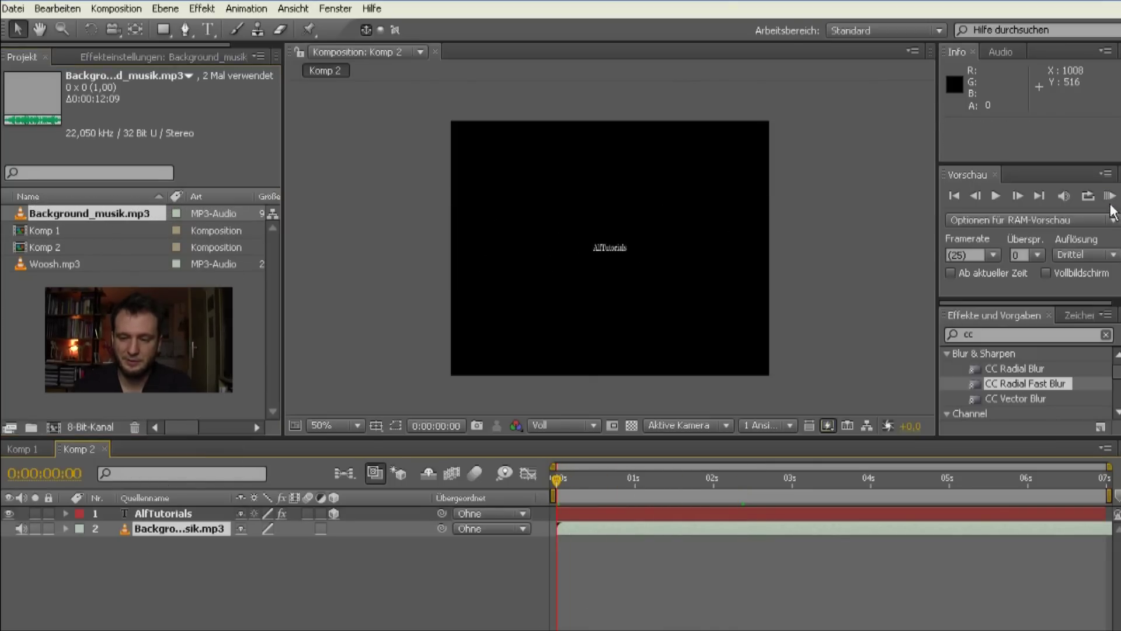
Preview Komp 2 with the music, then list AlfTutorials' keyframed Amount and Position with U
click(1109, 196)
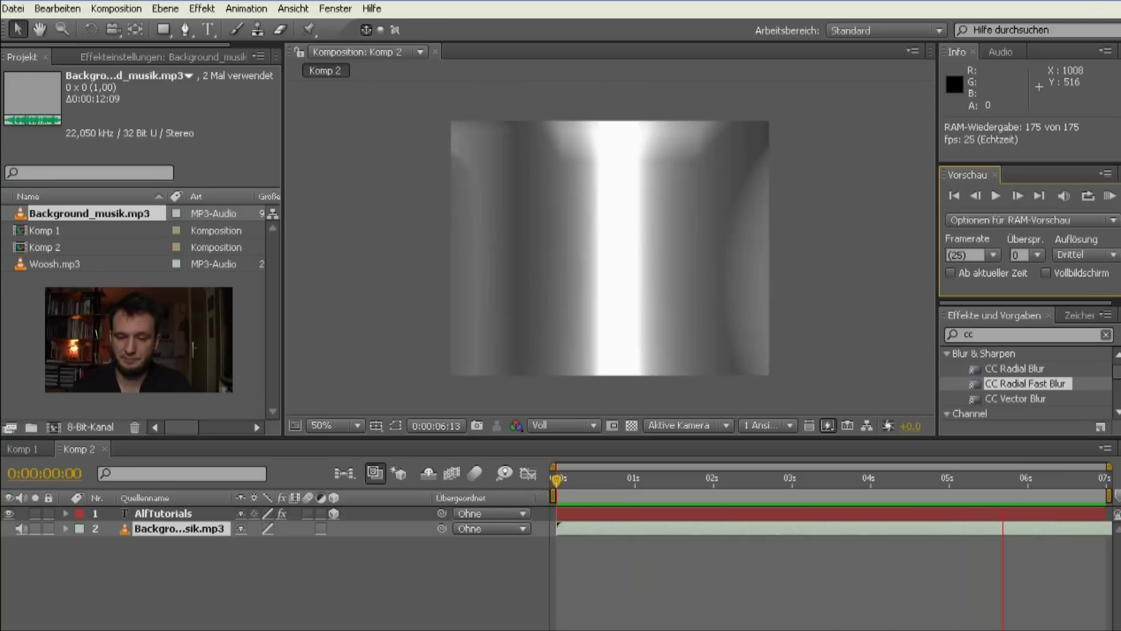
key(space)
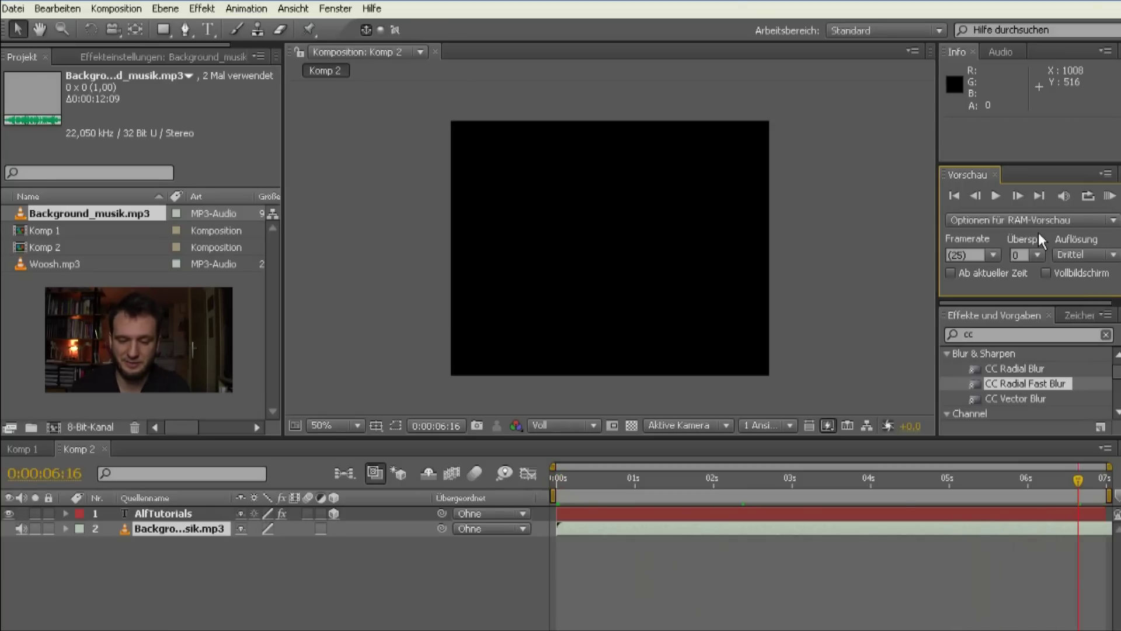
click(200, 575)
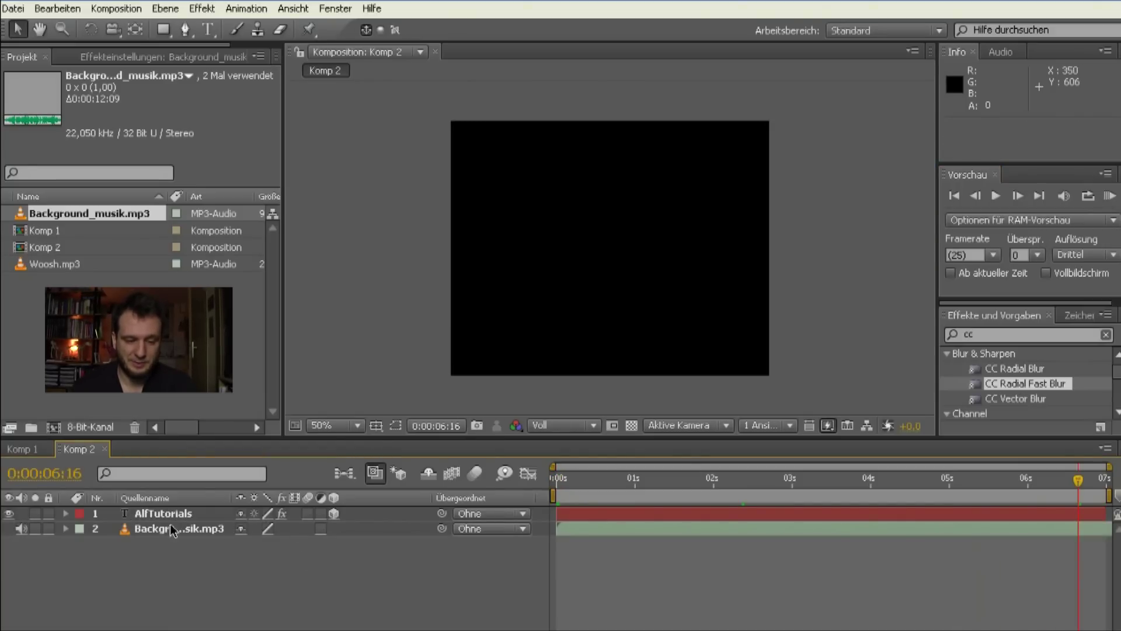
click(148, 518)
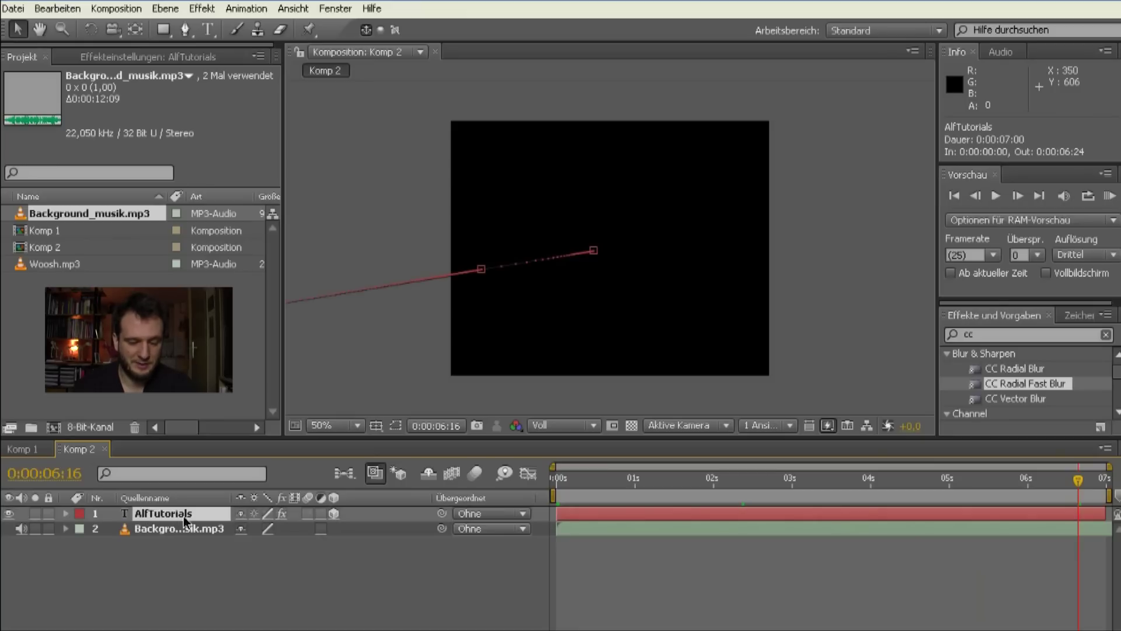
key(u)
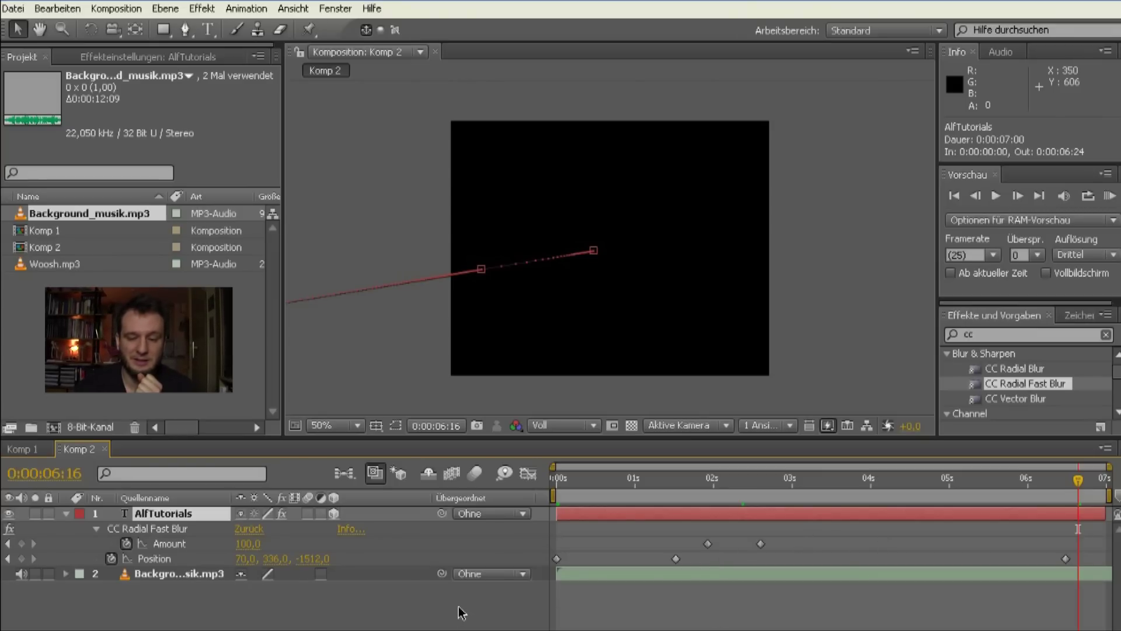
In Komp 1, scrub from 5:02 toward the end to watch the reference text fade out
click(1038, 481)
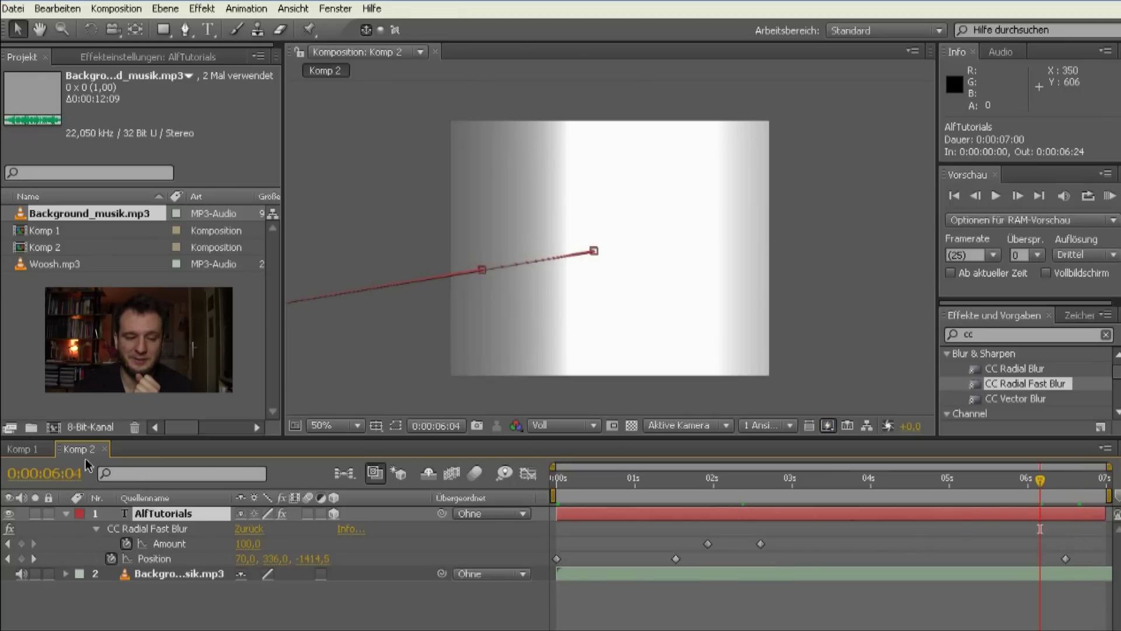
click(9, 447)
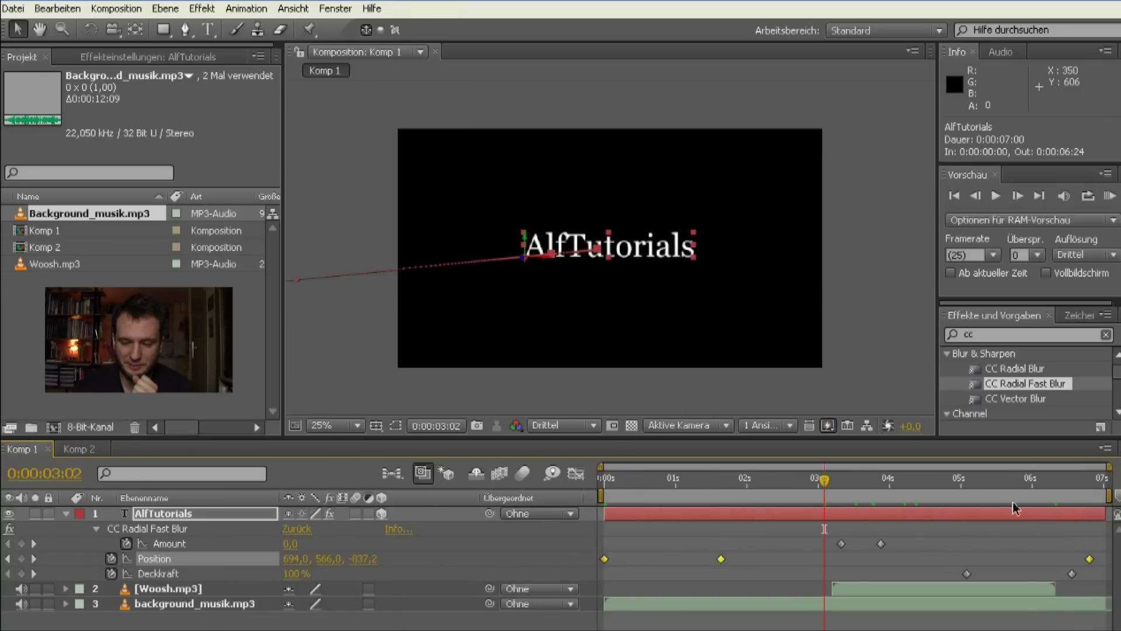
click(967, 481)
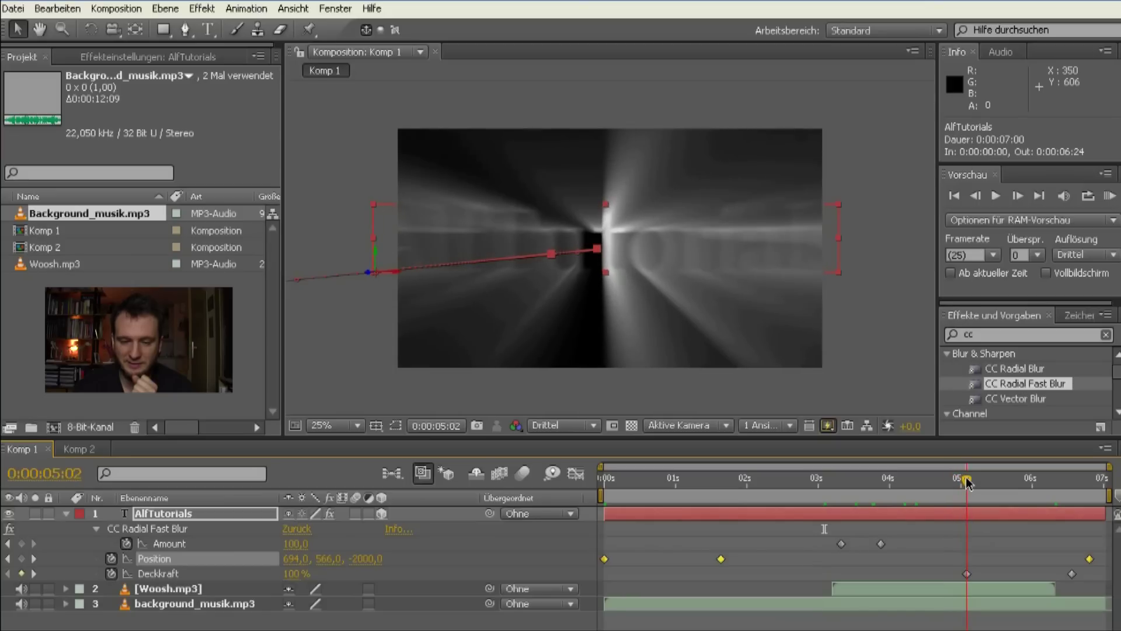
drag(967, 481, 1057, 461)
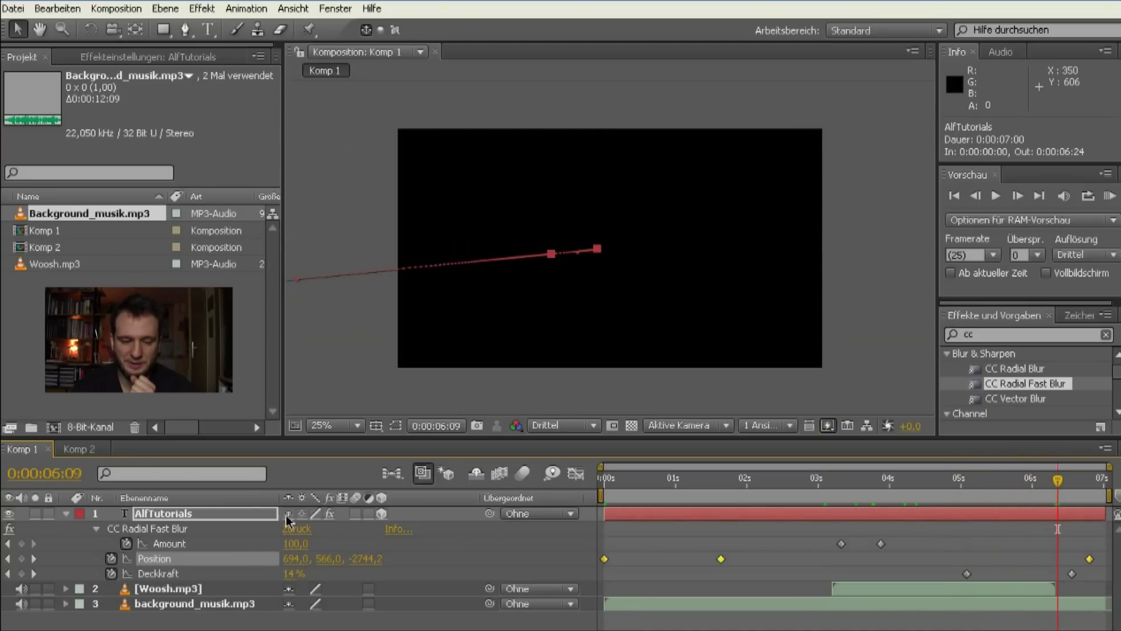
Back in Komp 2, expand AlfTutorials, collapse its Effects group and scroll to the Transformieren properties
click(73, 450)
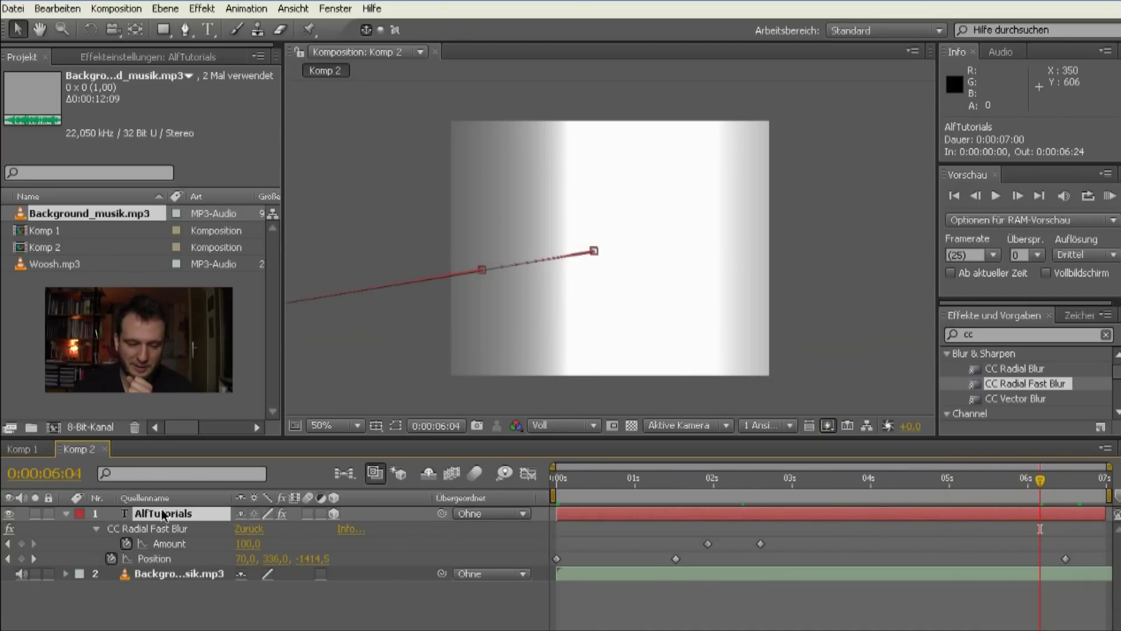
click(65, 515)
click(65, 514)
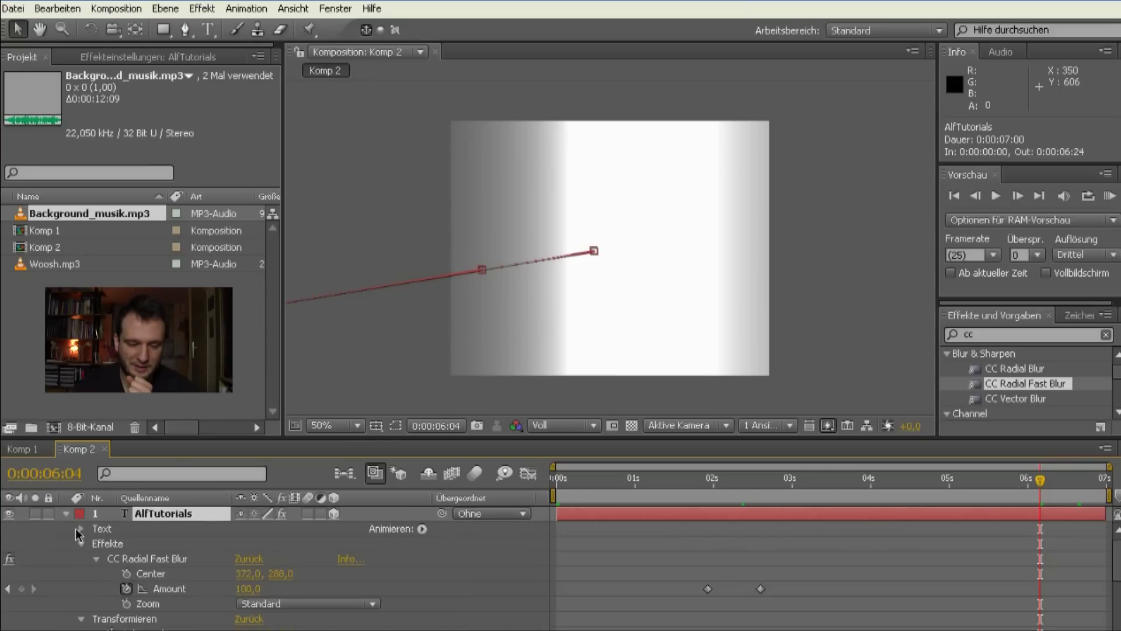
click(81, 543)
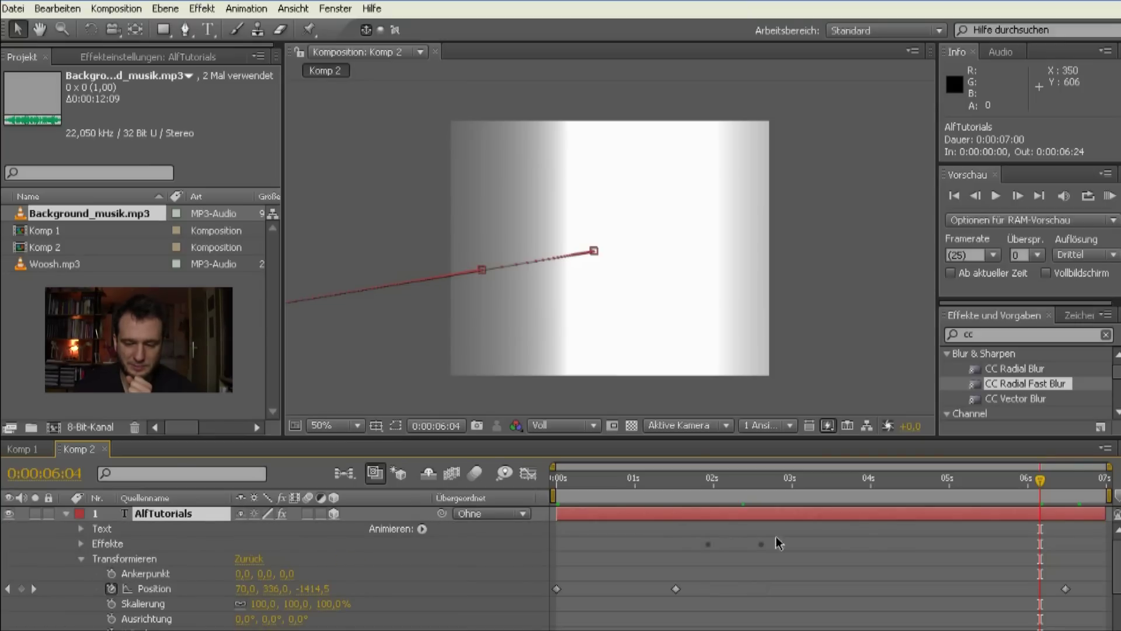
scroll(274, 566, down, 1)
scroll(1060, 611, down, 3)
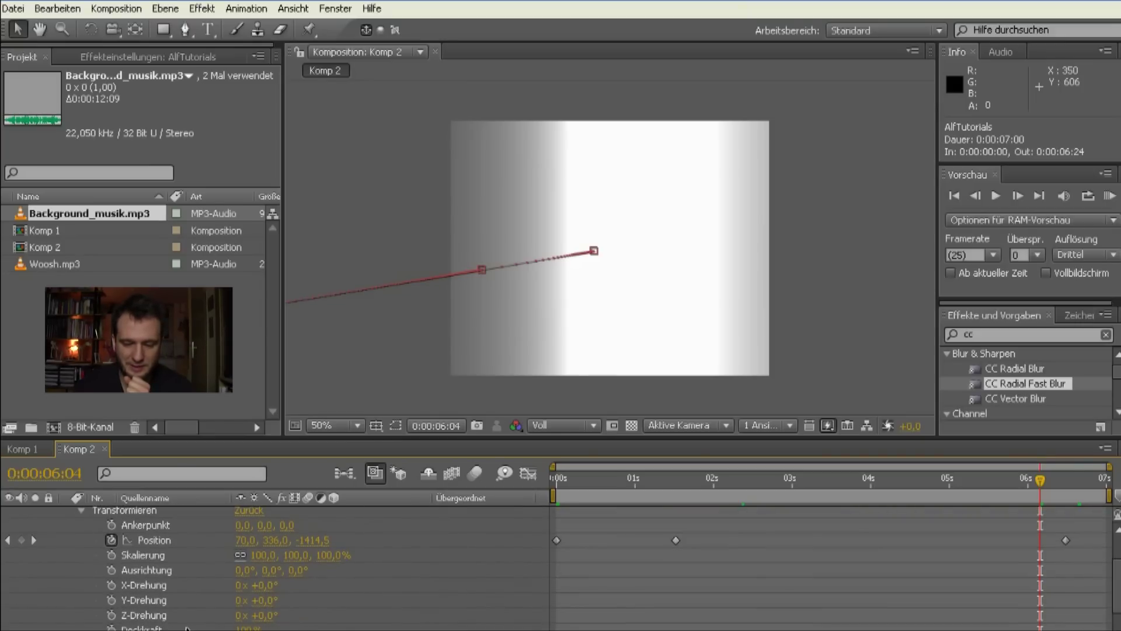
Keyframe AlfTutorials Deckkraft at 100% at 5:06 and 0% at 6:24, then scrub back to review
drag(1041, 493, 968, 480)
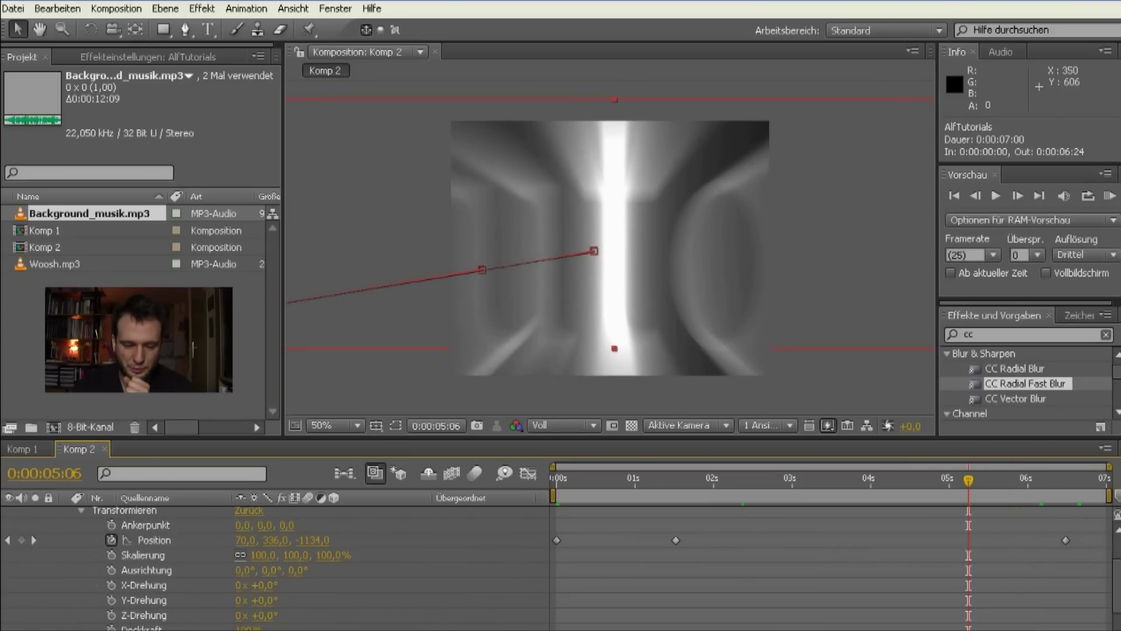
key(alt+shift+t)
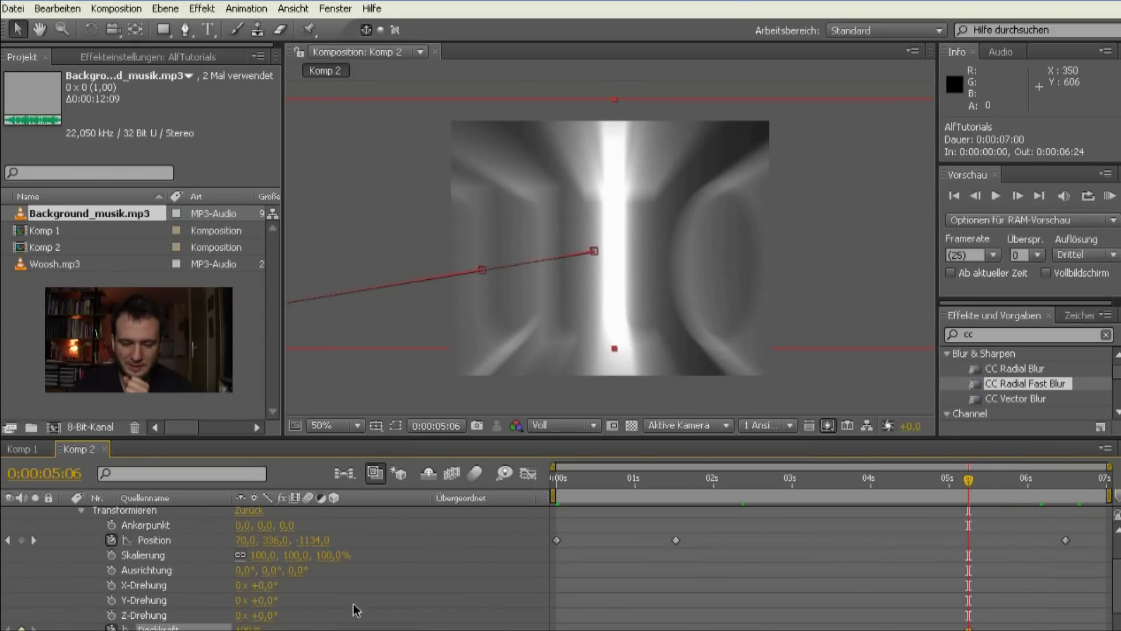
drag(974, 501, 1047, 480)
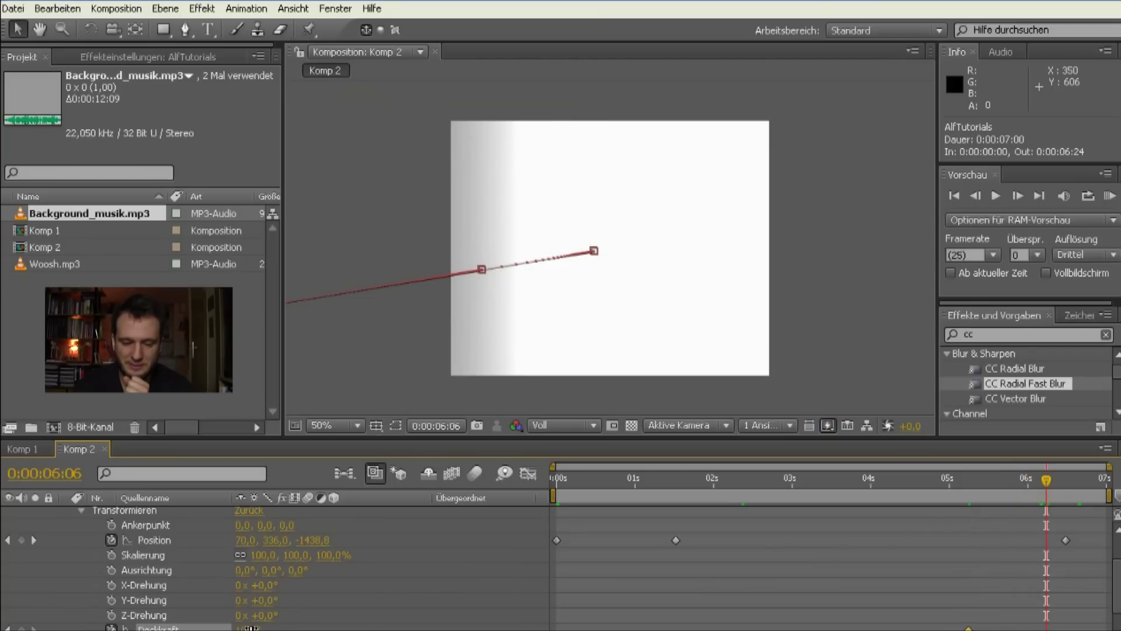
drag(250, 627, 244, 627)
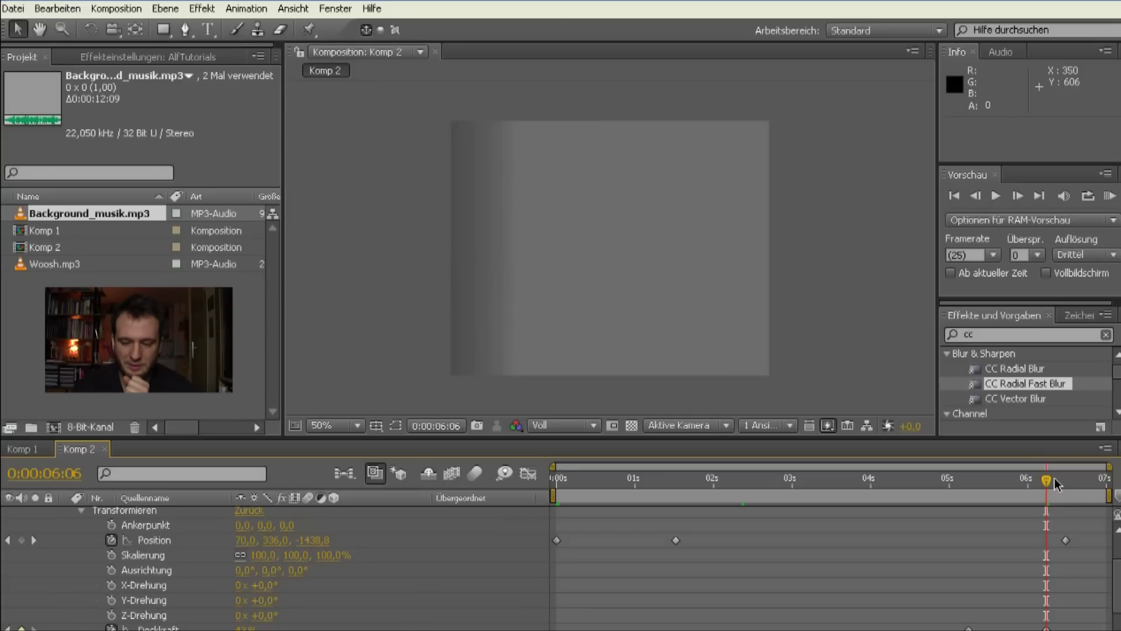
drag(1046, 480, 1104, 482)
click(1083, 628)
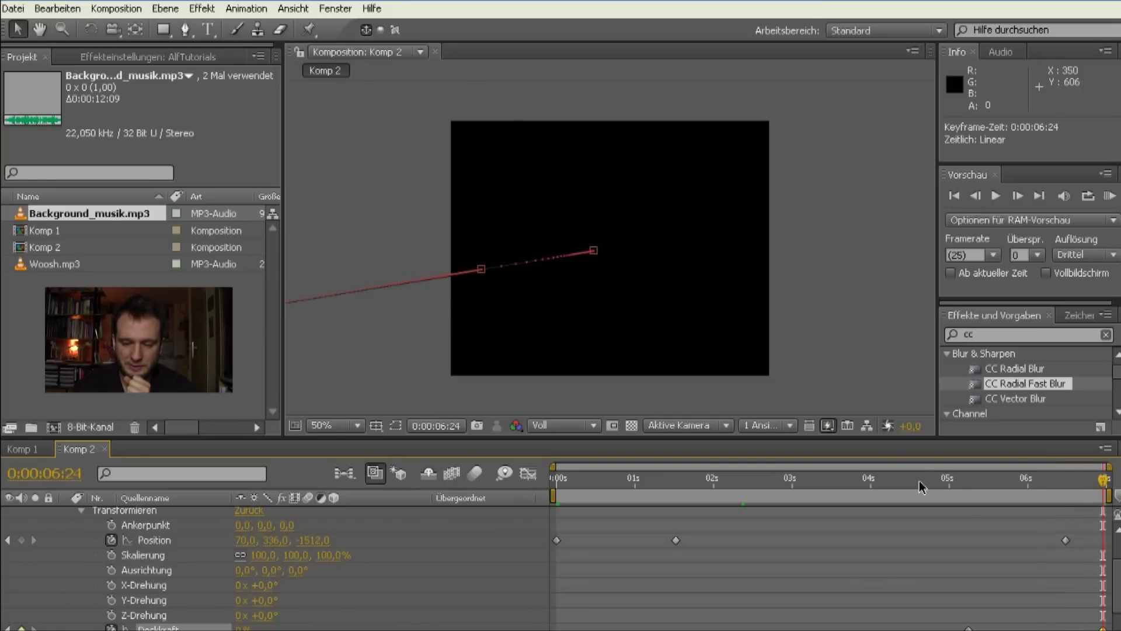
mouse_move(919, 481)
mouse_down()
mouse_move(964, 492)
mouse_move(1073, 486)
mouse_up()
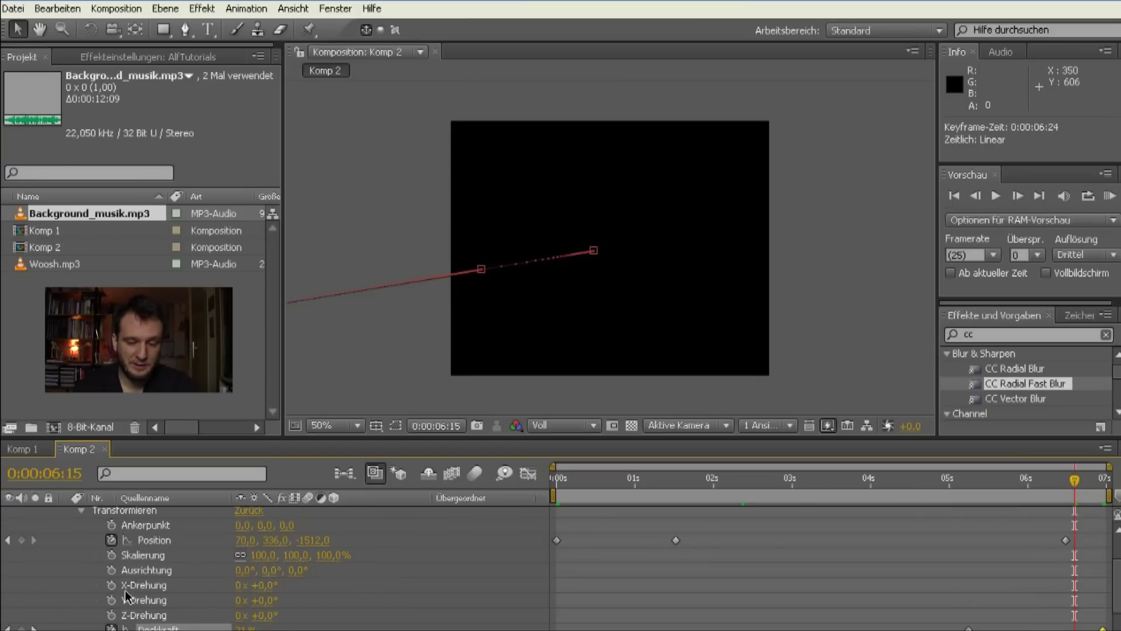
scroll(125, 595, up, 1)
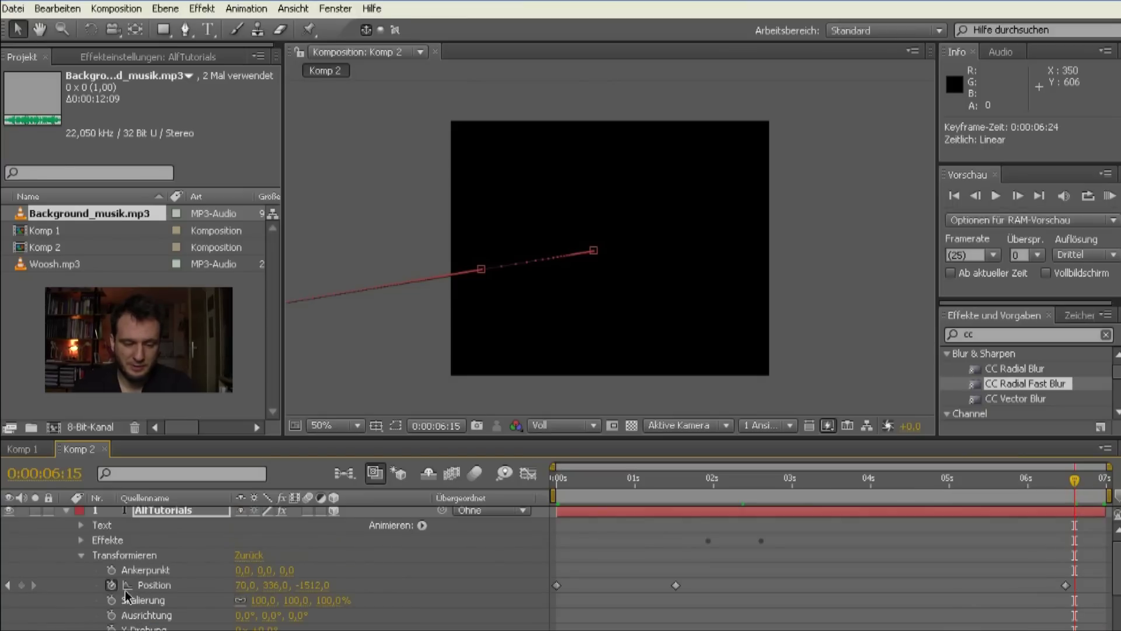
Show only AlfTutorials' keyframed properties, jump to about 0:00:02:14 and select both blur Amount keyframes
click(65, 514)
click(171, 514)
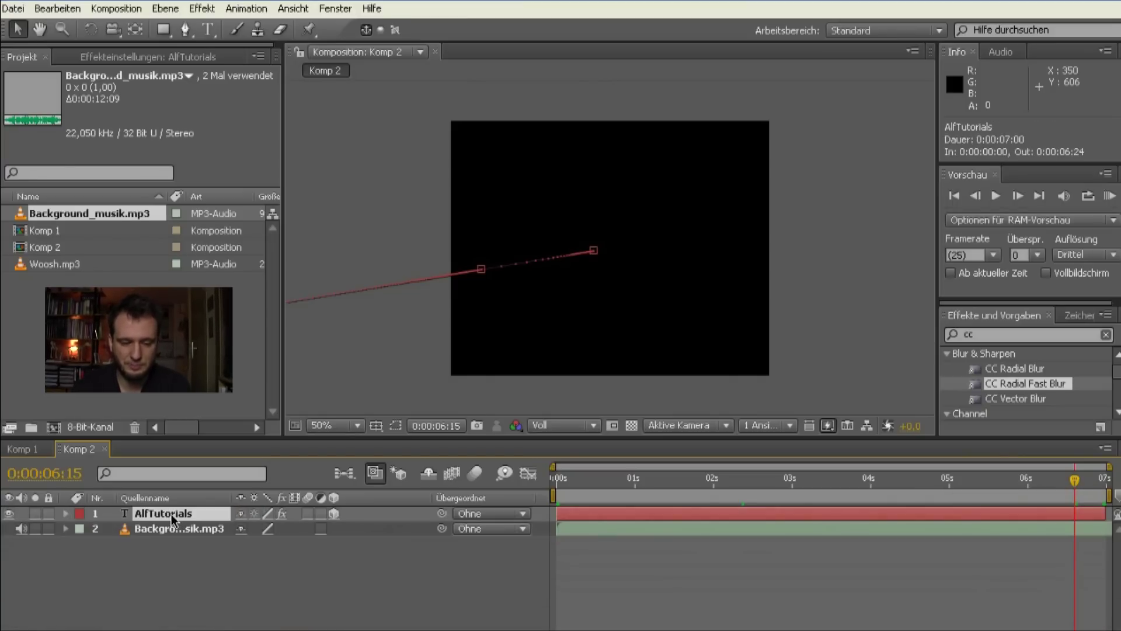
key(u)
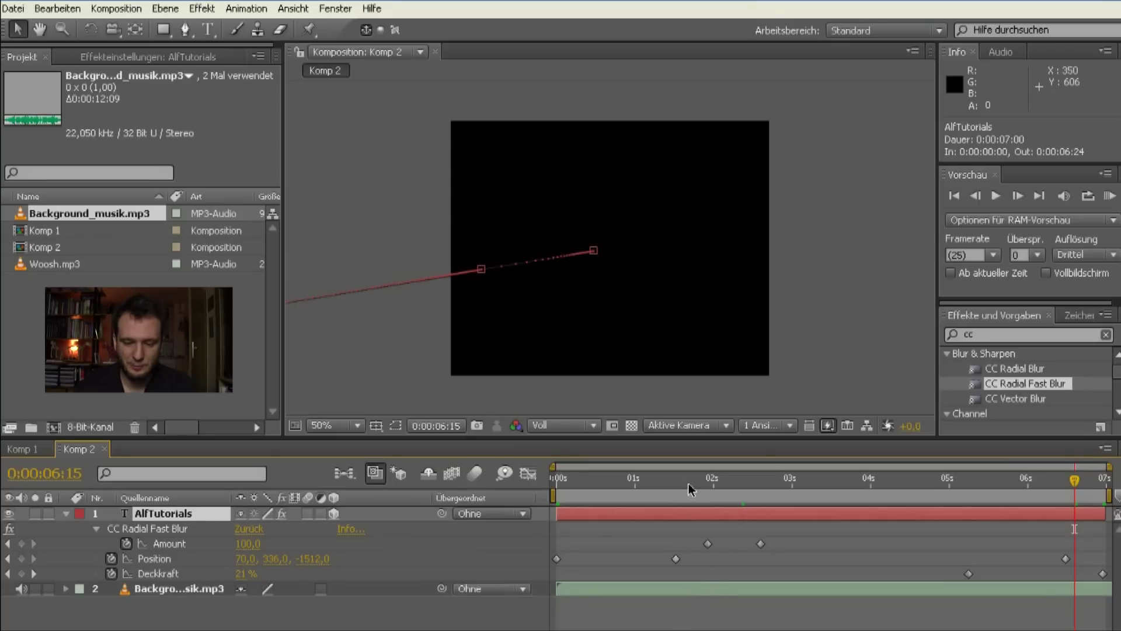
drag(689, 489, 759, 488)
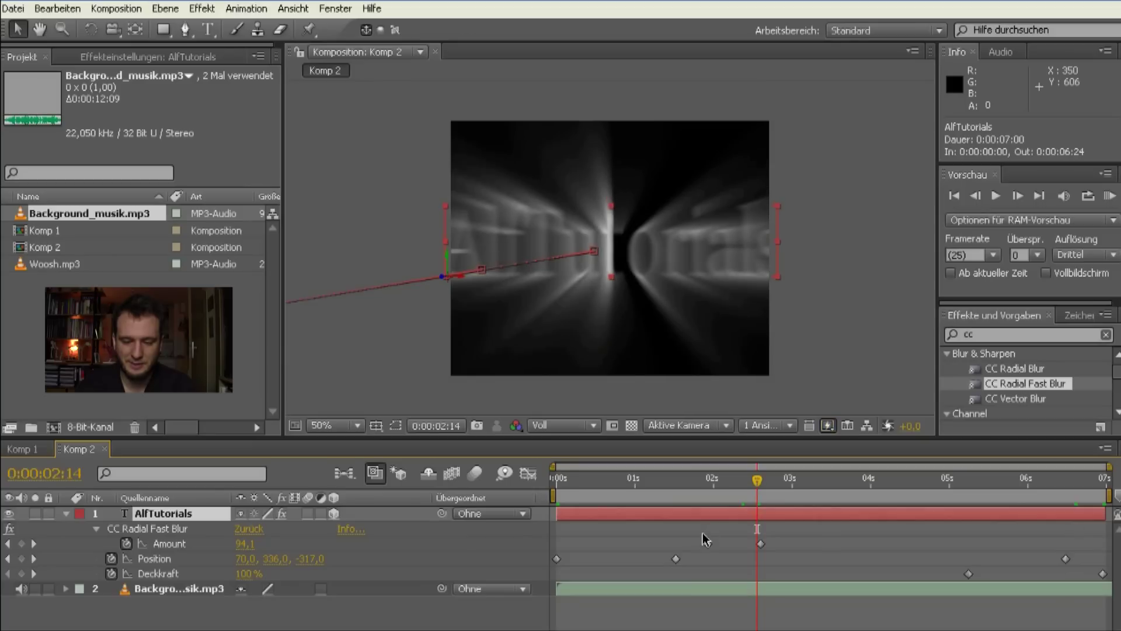
drag(703, 535, 788, 557)
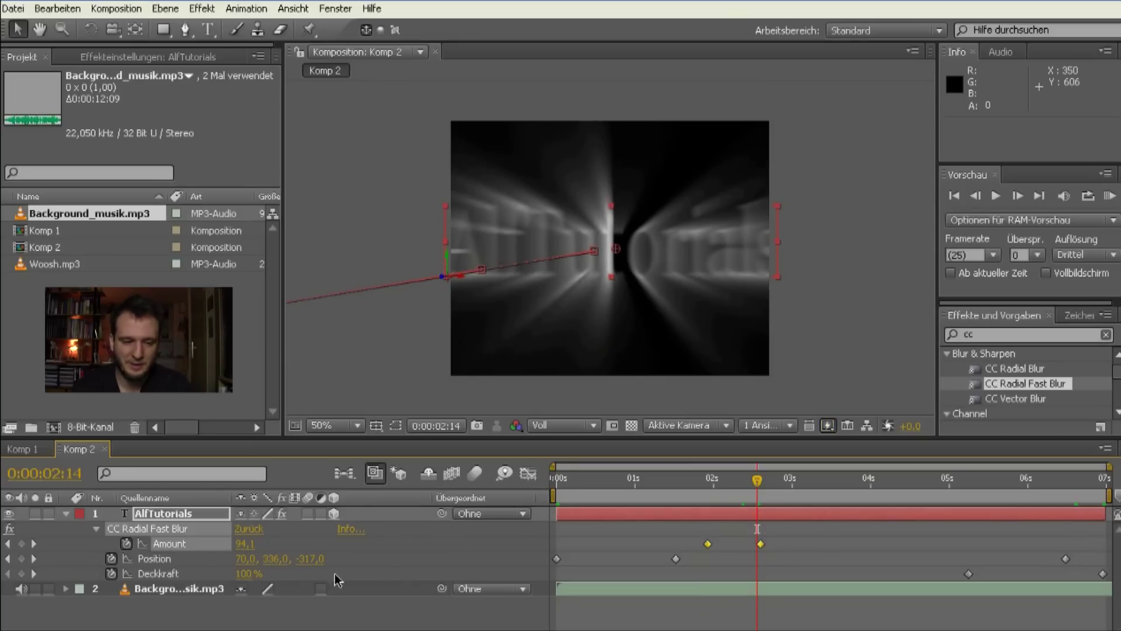
click(49, 267)
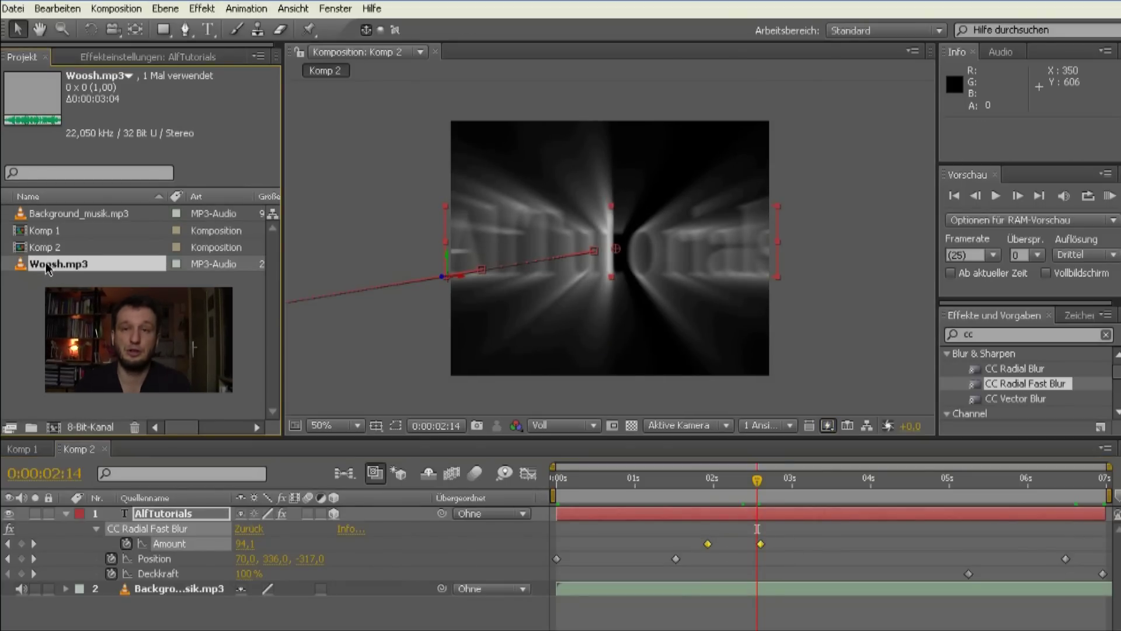
Add Woosh.mp3 to Komp 2 as the third layer, starting at 0:00:02:01
drag(48, 269, 134, 618)
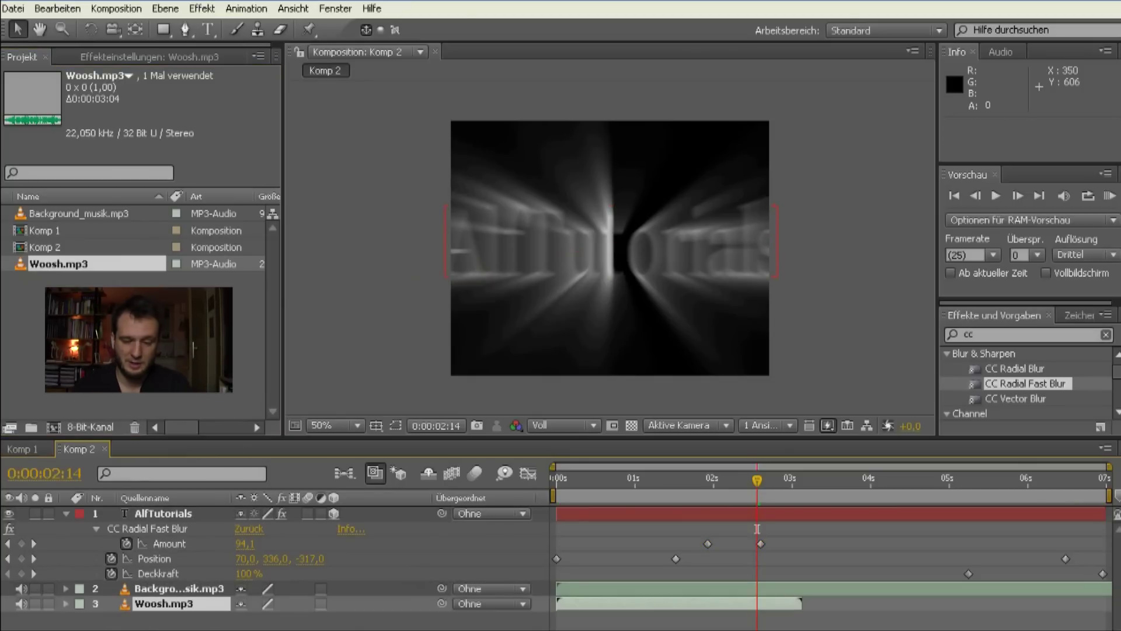
drag(600, 607, 629, 624)
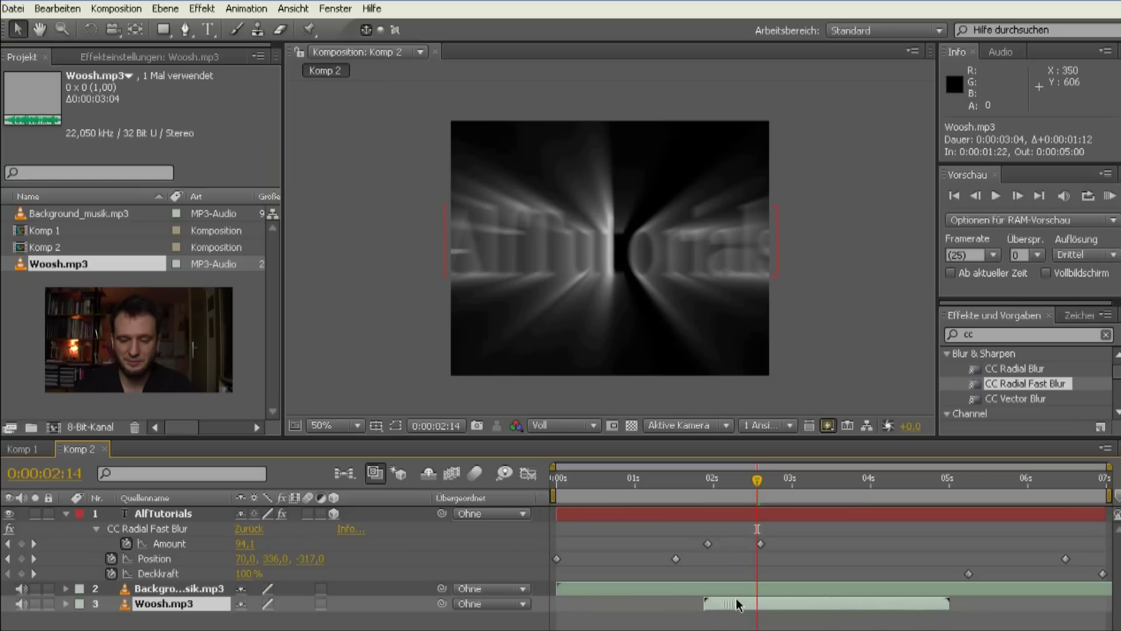
drag(629, 624, 739, 618)
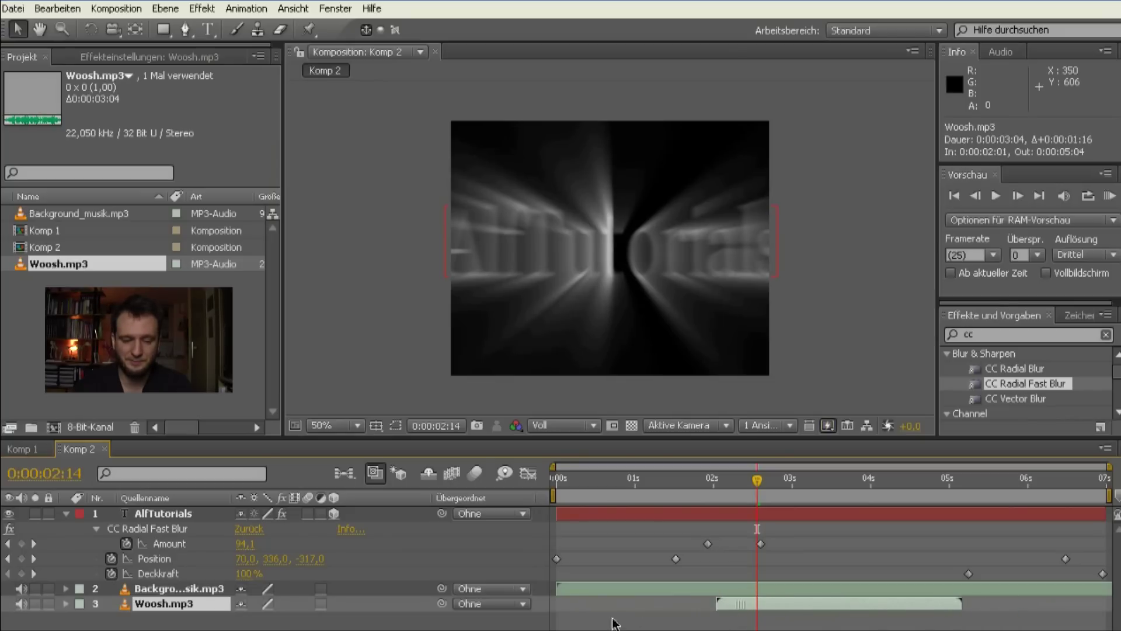
Expand Woosh.mp3 down to its Audio waveform and enlarge the timeline to view it
click(66, 605)
click(82, 619)
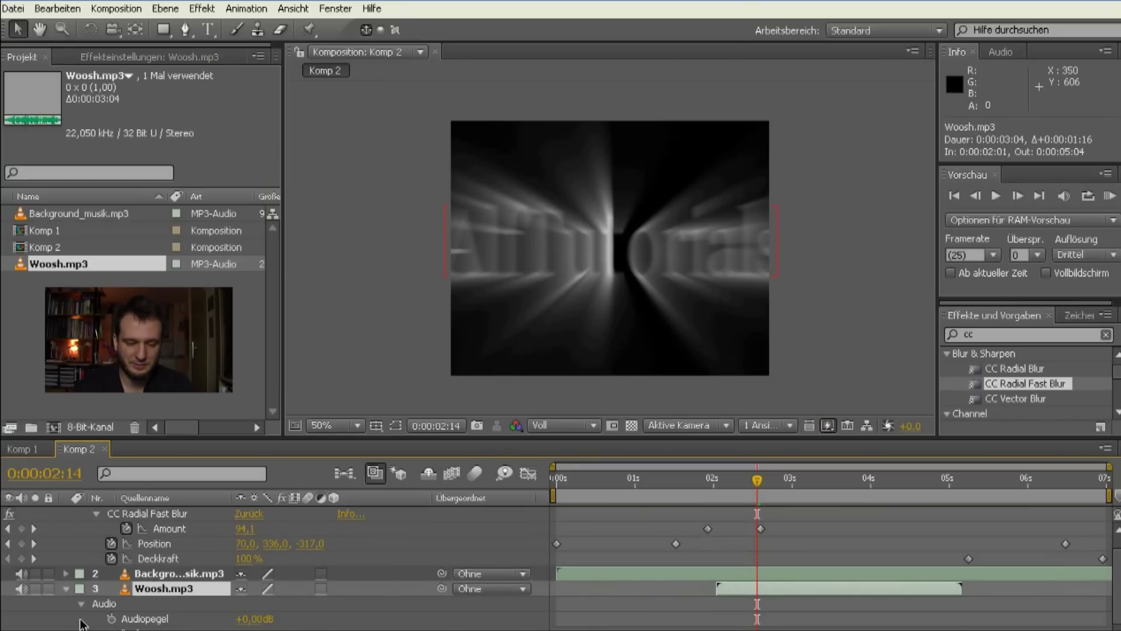
click(103, 627)
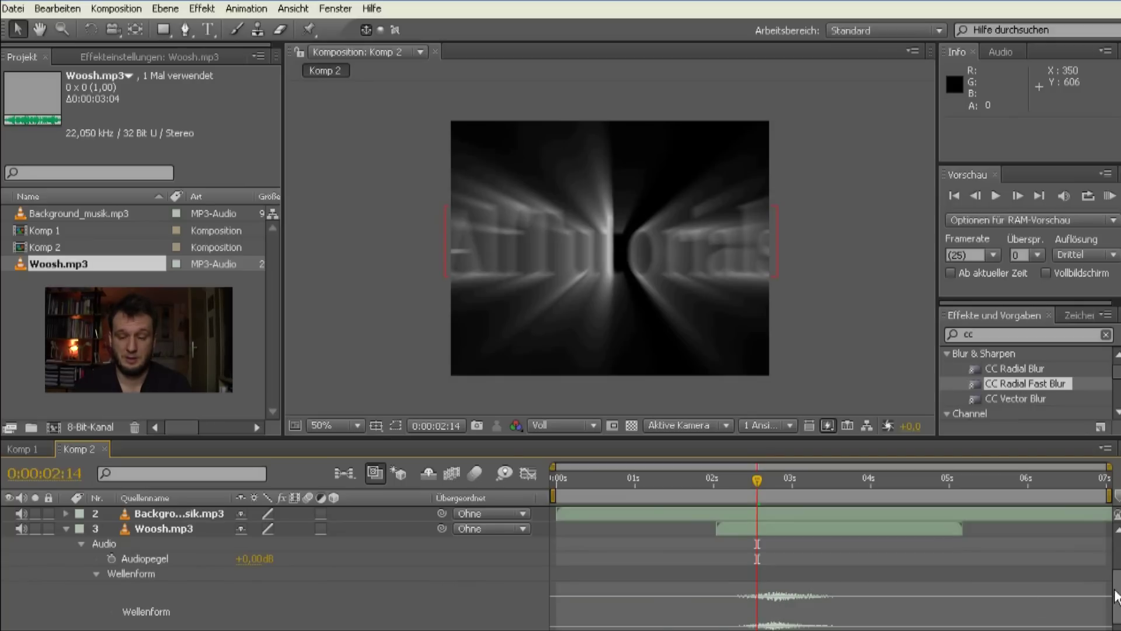
scroll(1116, 599, up, 2)
scroll(1116, 599, up, 1)
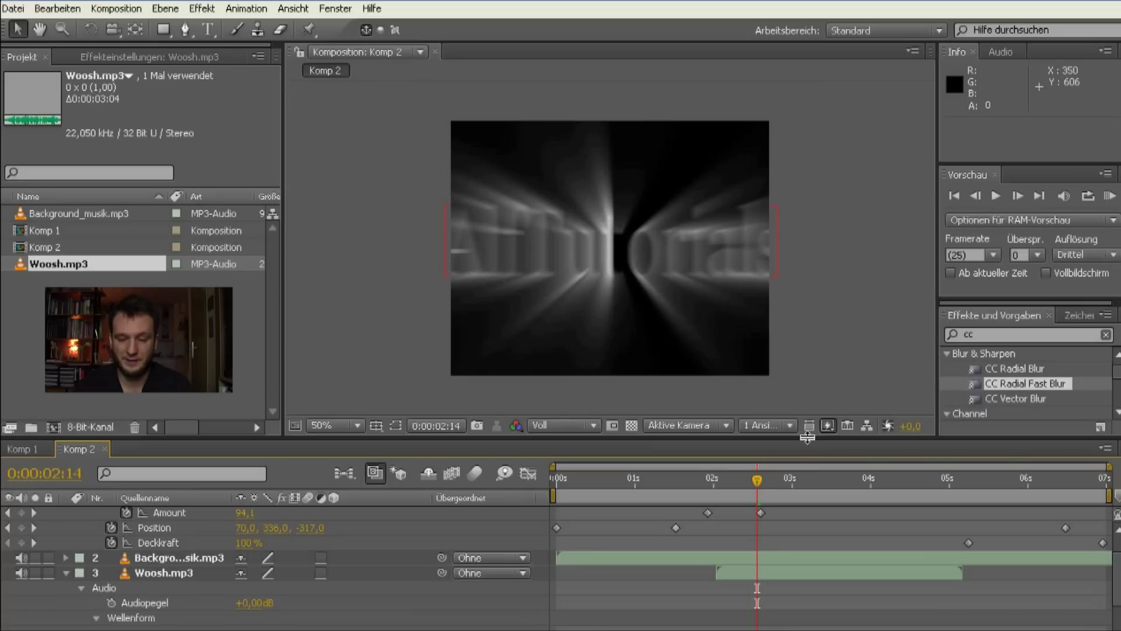
drag(808, 437, 808, 385)
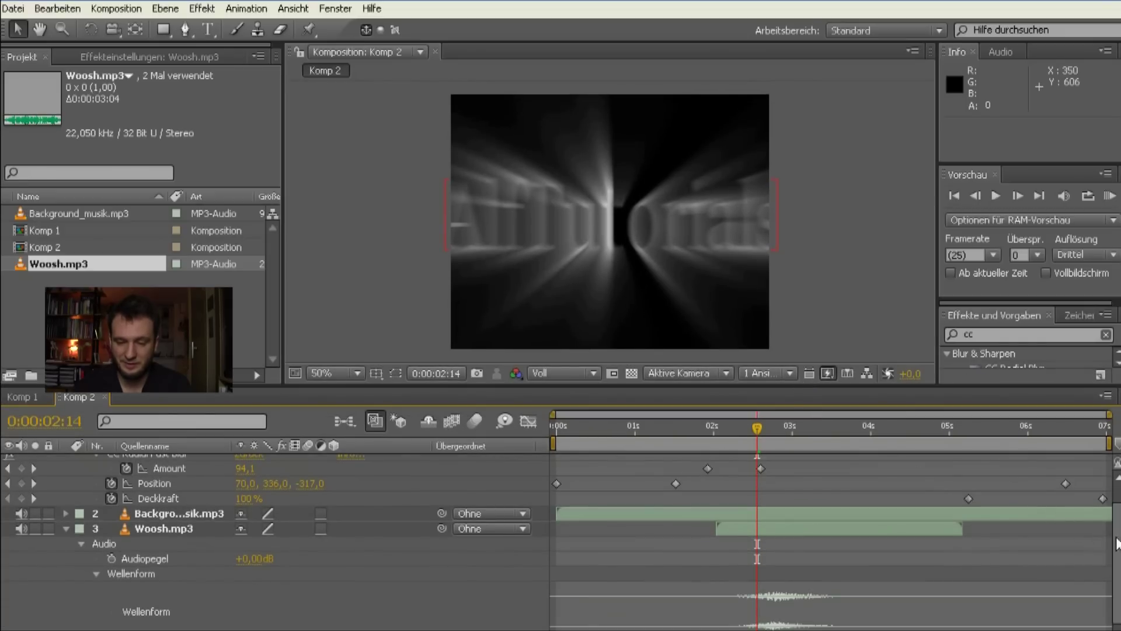
Shift Woosh.mp3 earlier to start at 0:00:01:23, aligned with the blur Amount keyframes
scroll(1116, 543, up, 1)
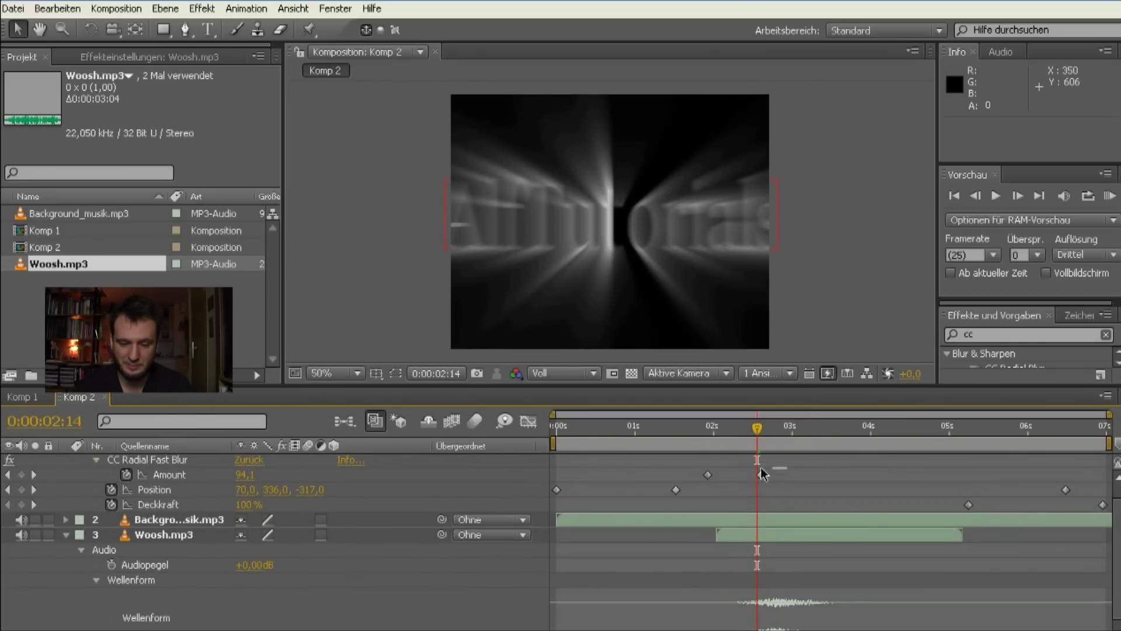
drag(782, 467, 703, 485)
drag(757, 429, 779, 432)
key(Page_Up)
key(Page_Up)
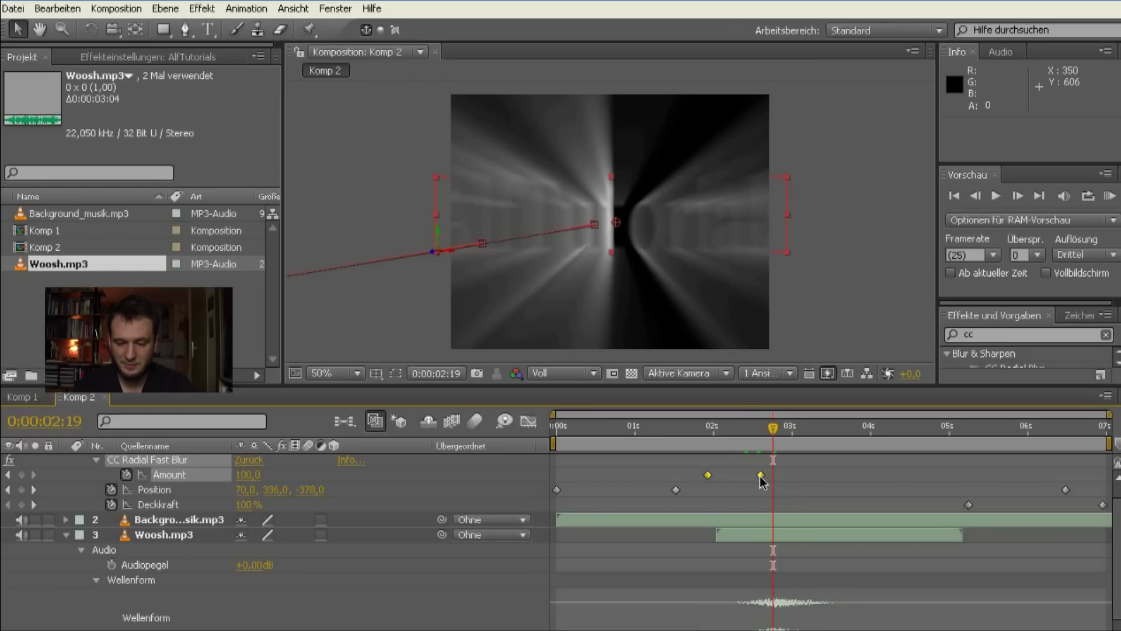
mouse_move(789, 542)
mouse_down()
mouse_move(774, 545)
mouse_move(782, 536)
mouse_up()
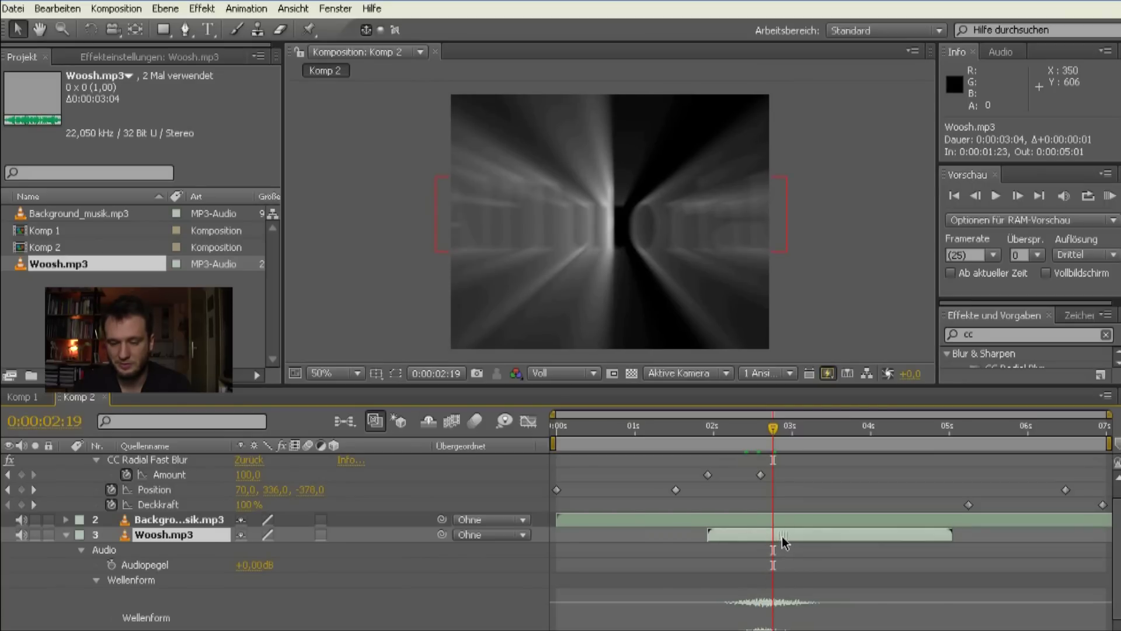
RAM-preview Komp 2 with the woosh sound and stop at 1:11 with AlfTutorials sharp
click(1108, 198)
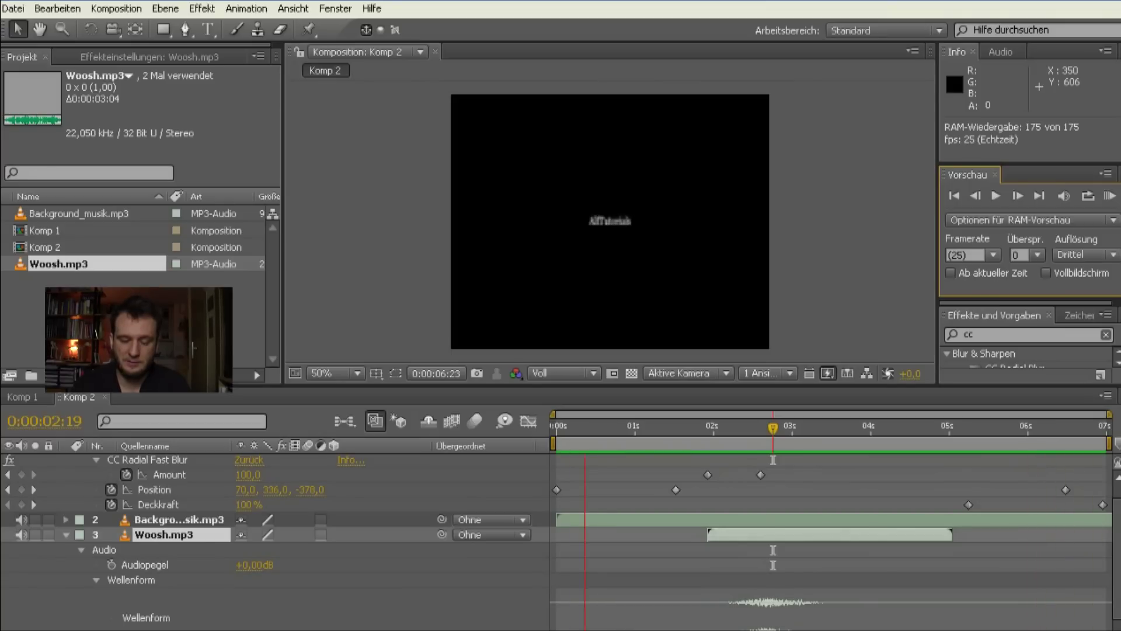
key(space)
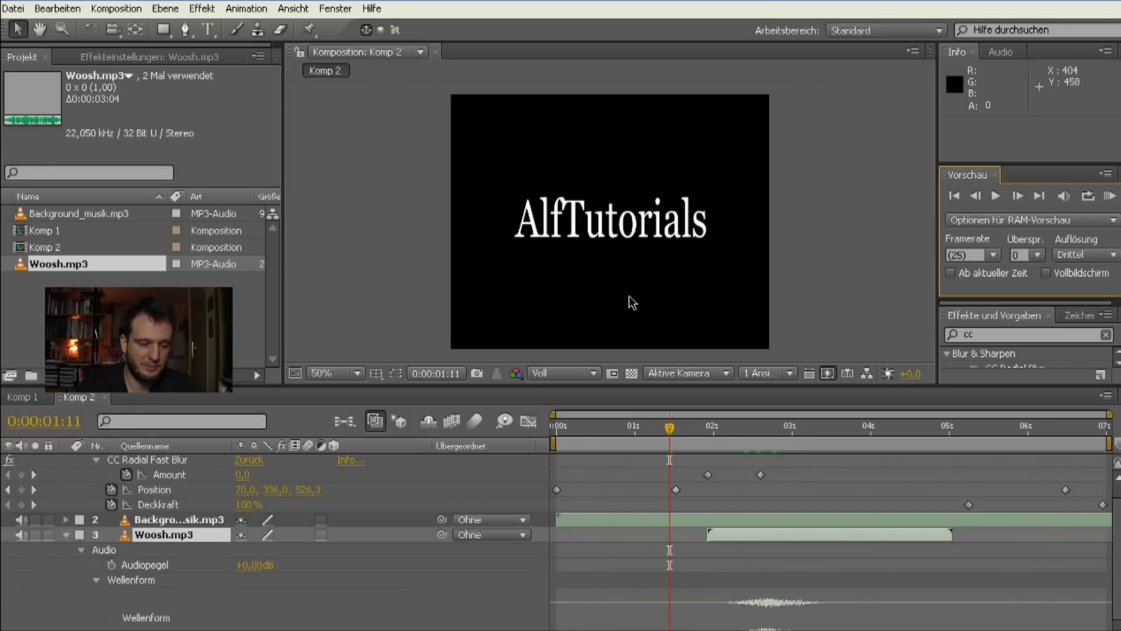
Move to about 0:00:06:04 and reveal Background_musik.mp3's audio level, currently +0.00 dB
click(66, 535)
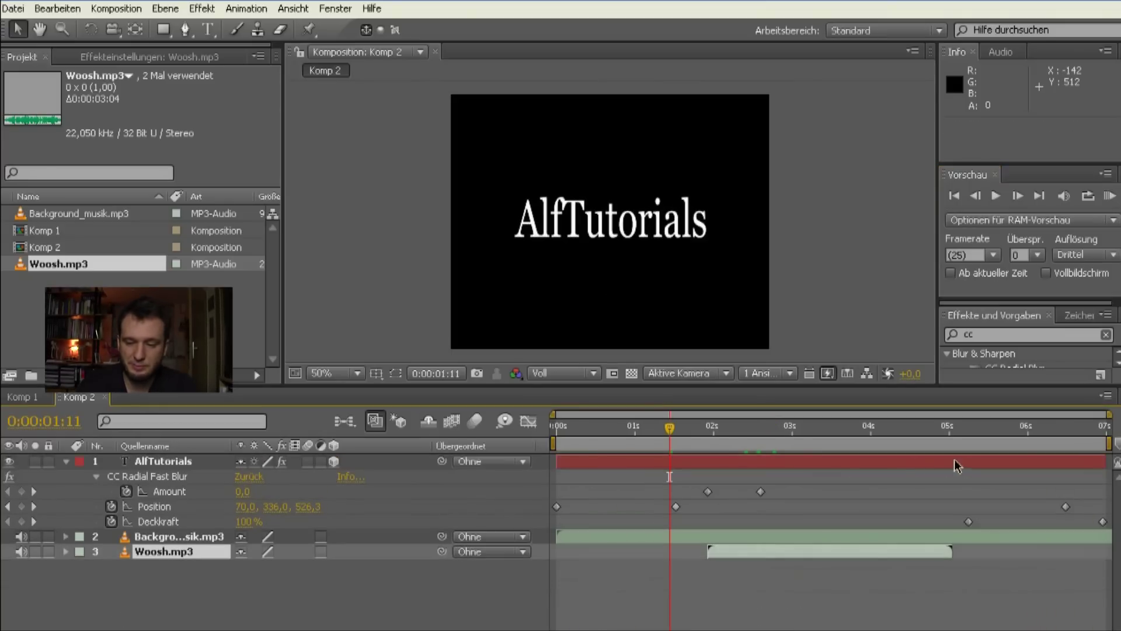
drag(1029, 429, 1043, 429)
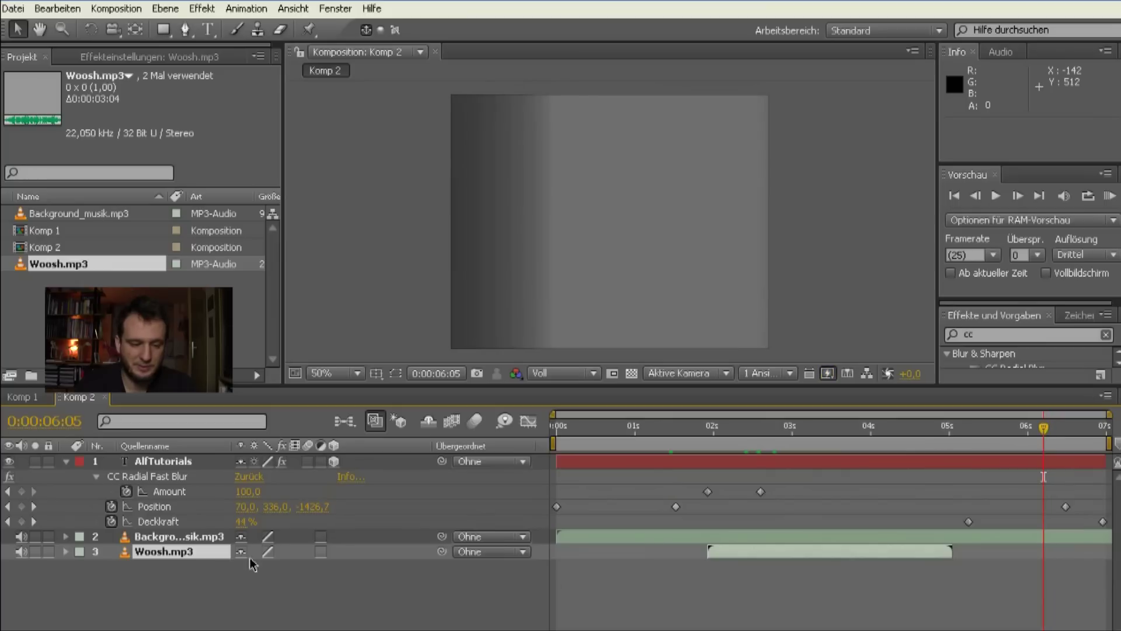
key(F2)
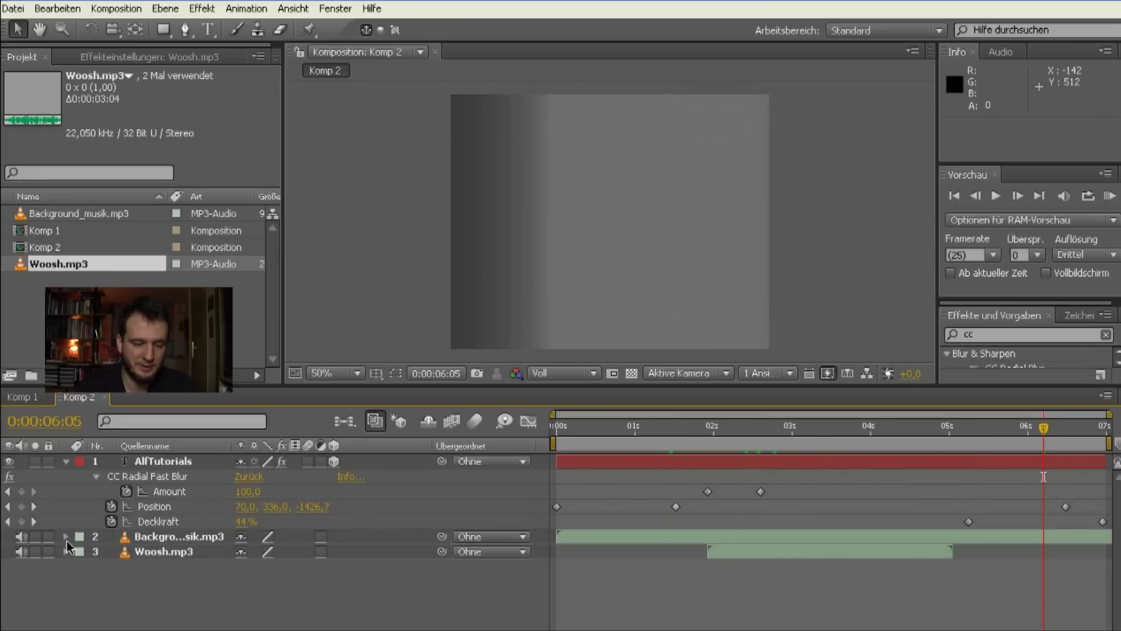
click(66, 536)
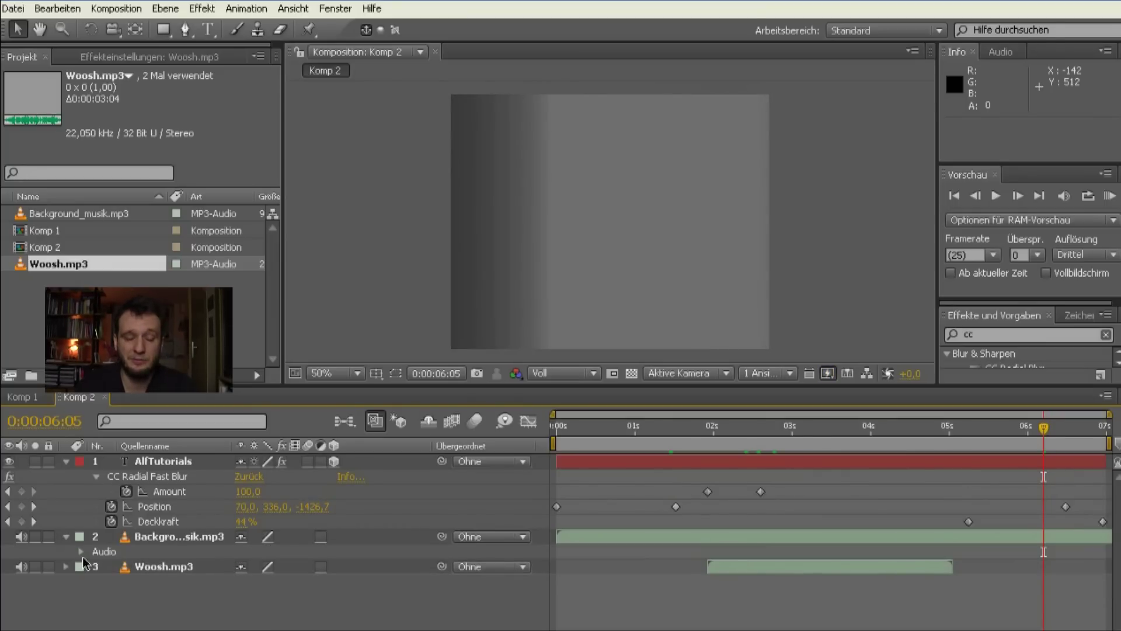
click(170, 538)
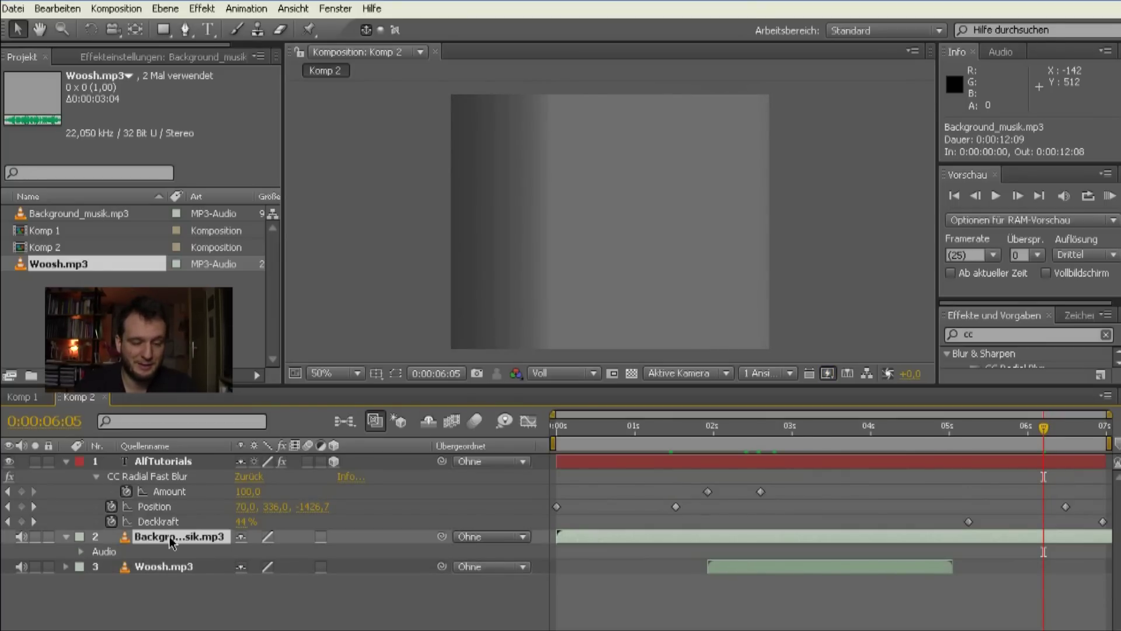
key(F2)
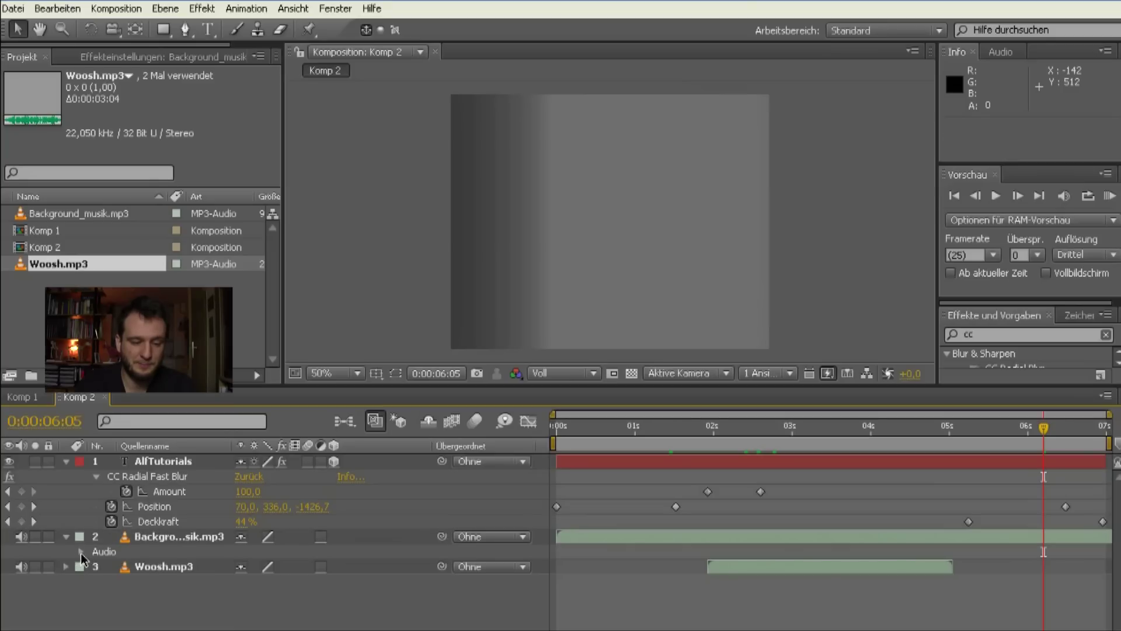
click(81, 552)
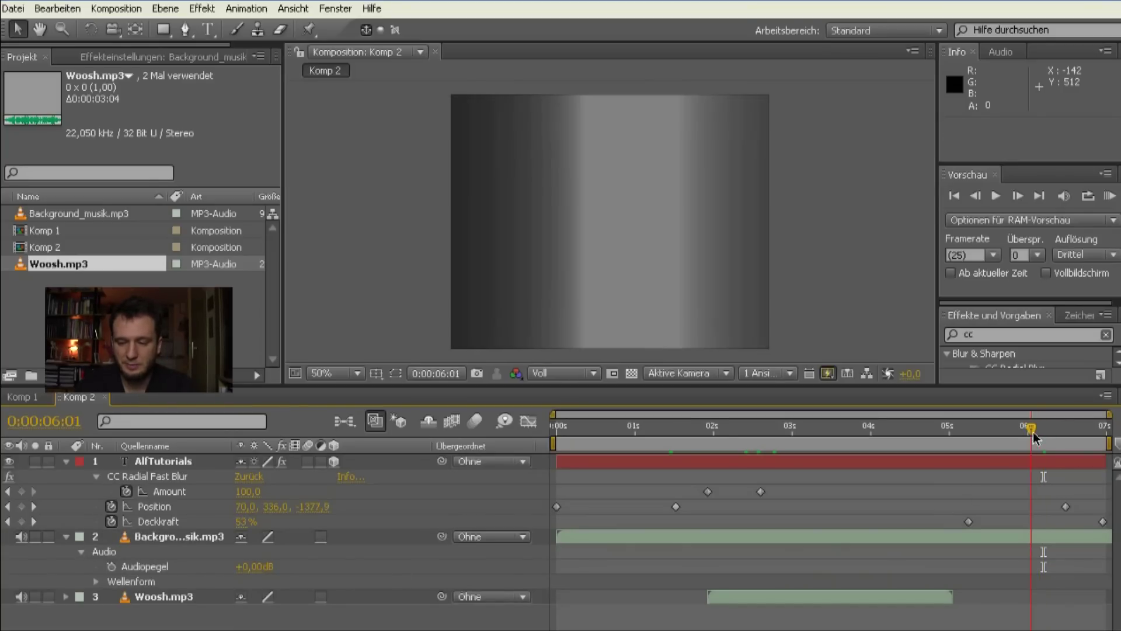
Keyframe Background_musik.mp3's level from +0.00 dB at 6:04 to -48 dB at 6:17
drag(1045, 430, 1040, 430)
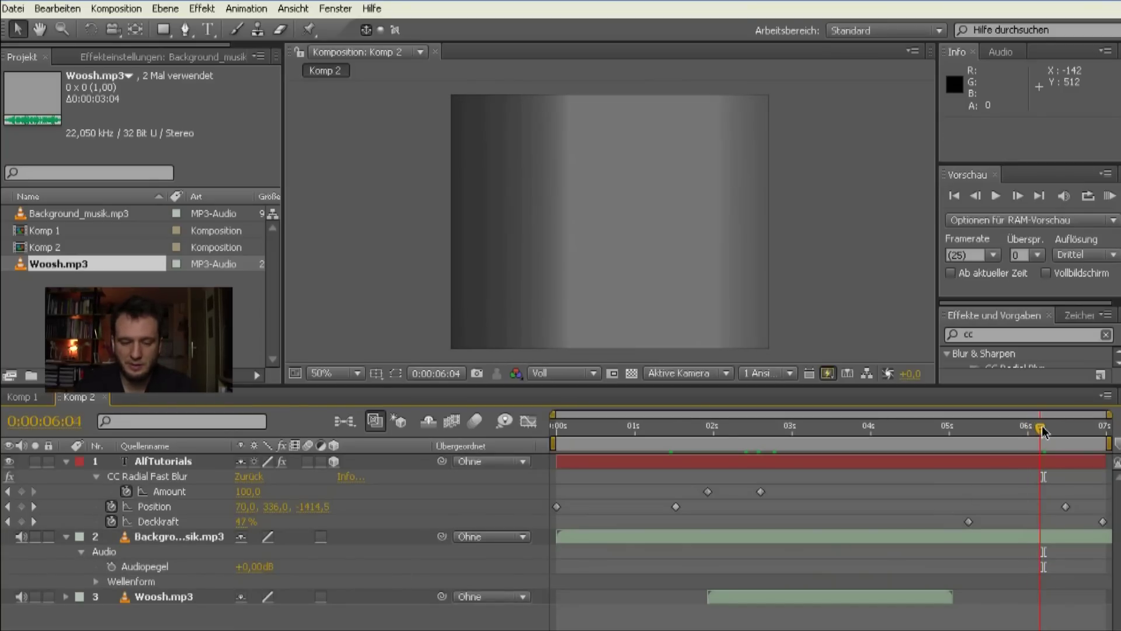
click(111, 567)
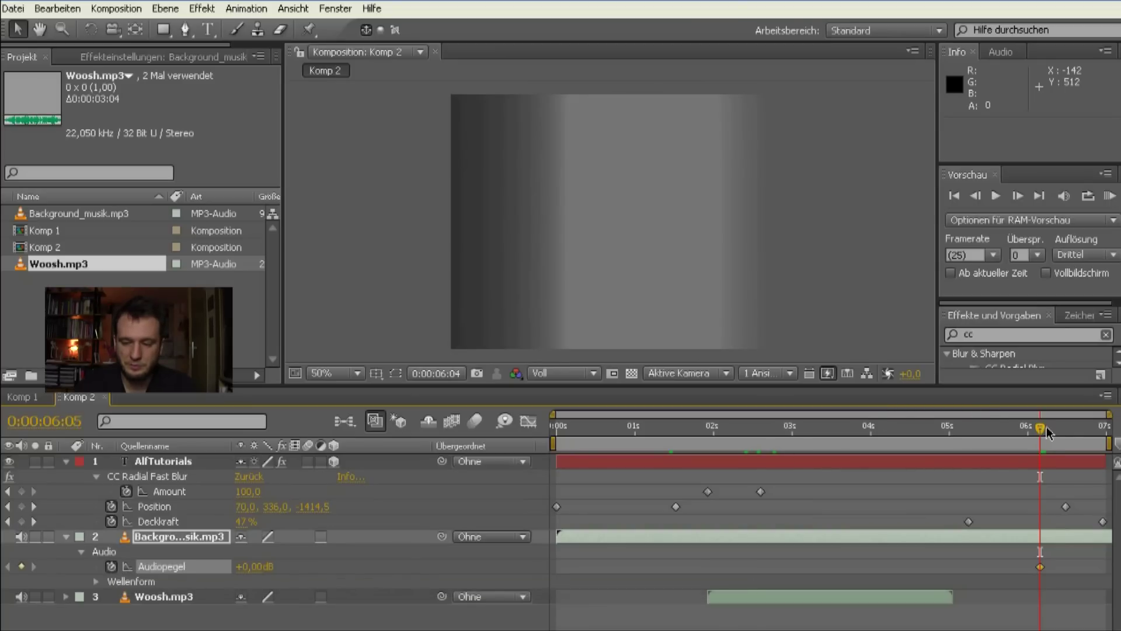
key(space)
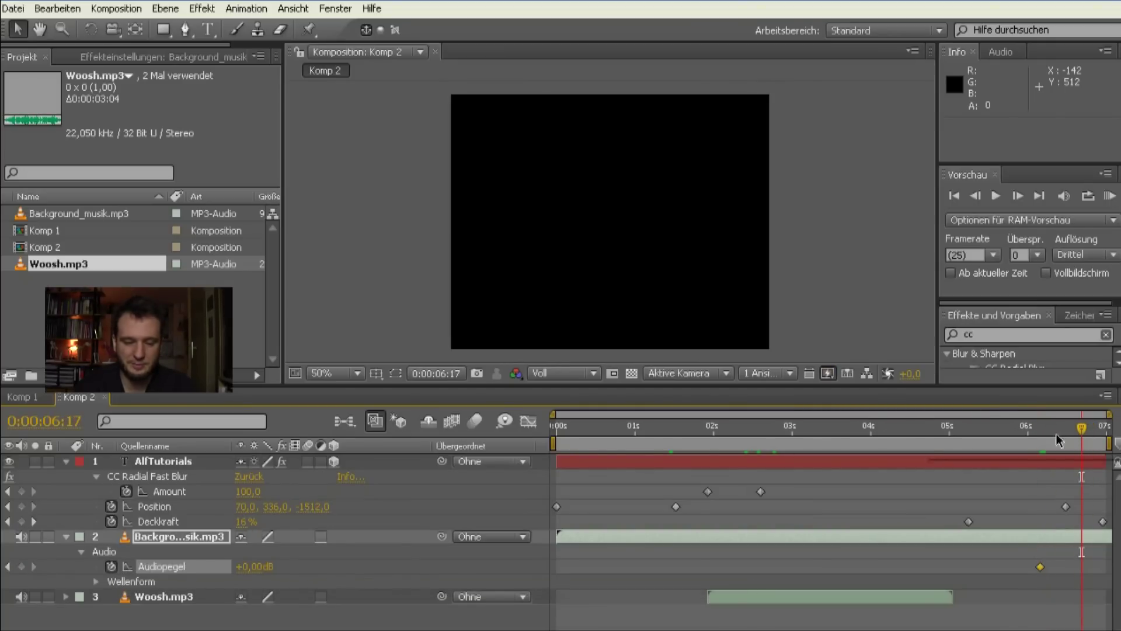
drag(257, 566, 46, 584)
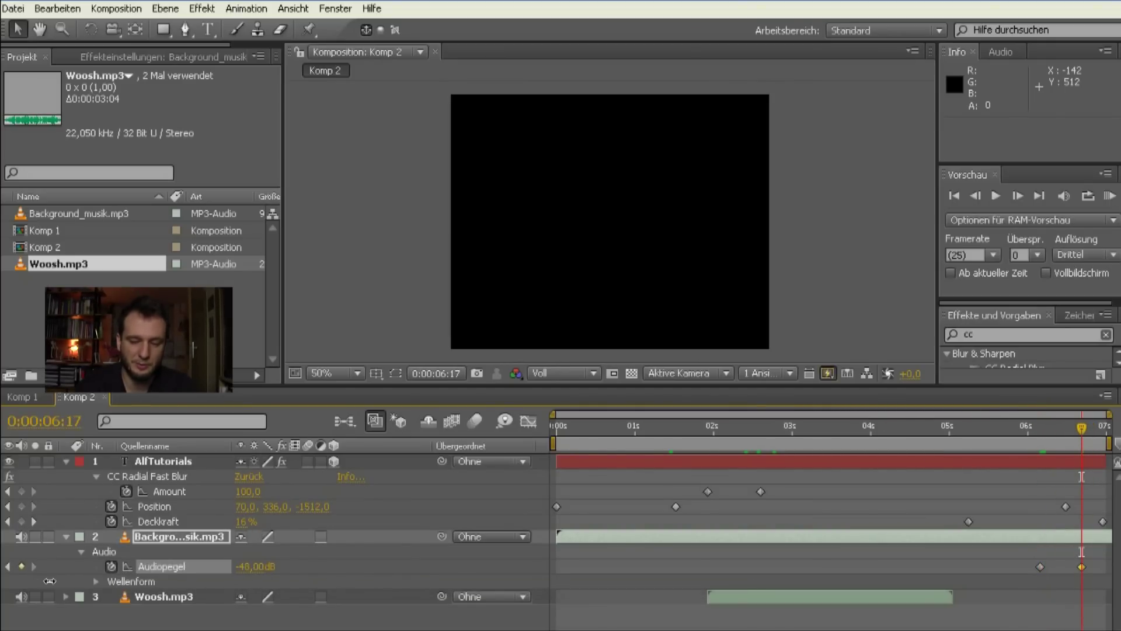
drag(1019, 434, 1040, 431)
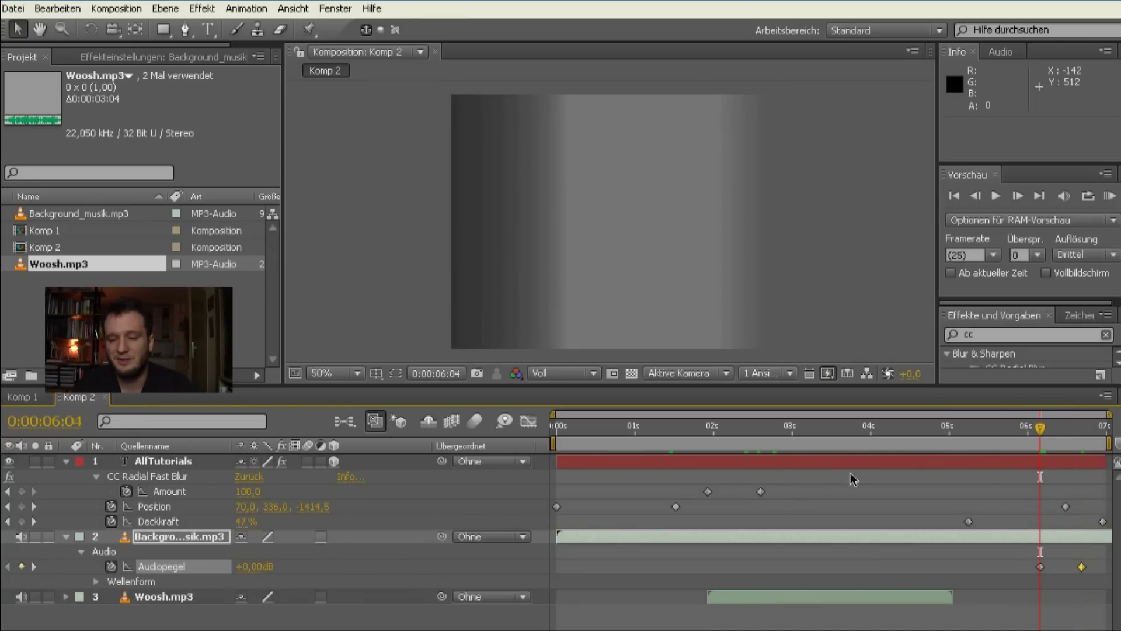
drag(1039, 429, 1086, 428)
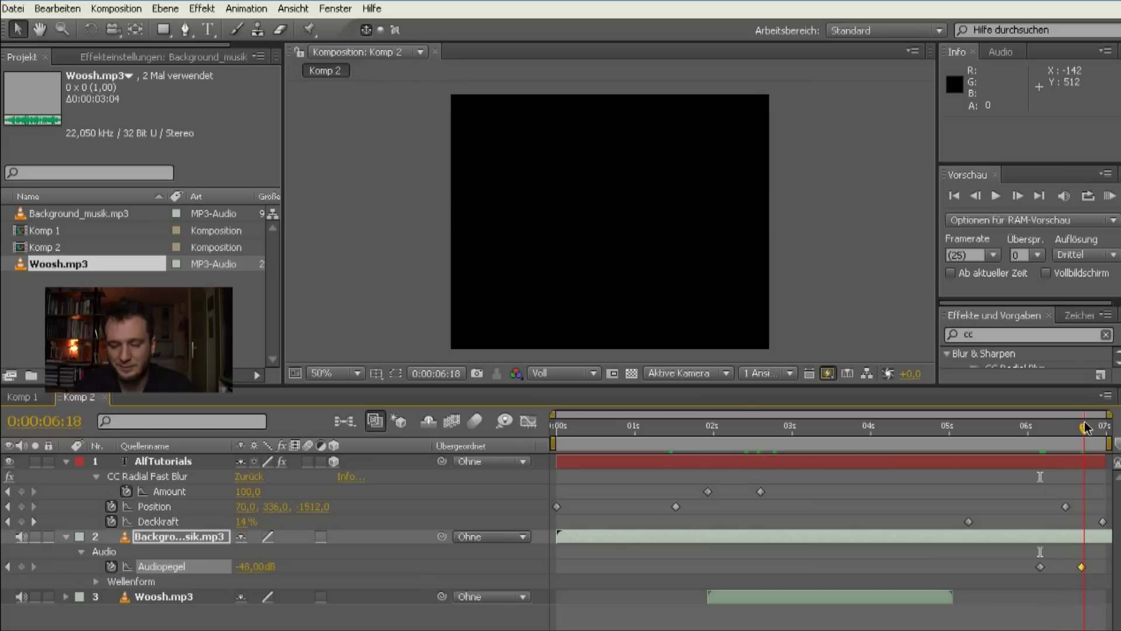